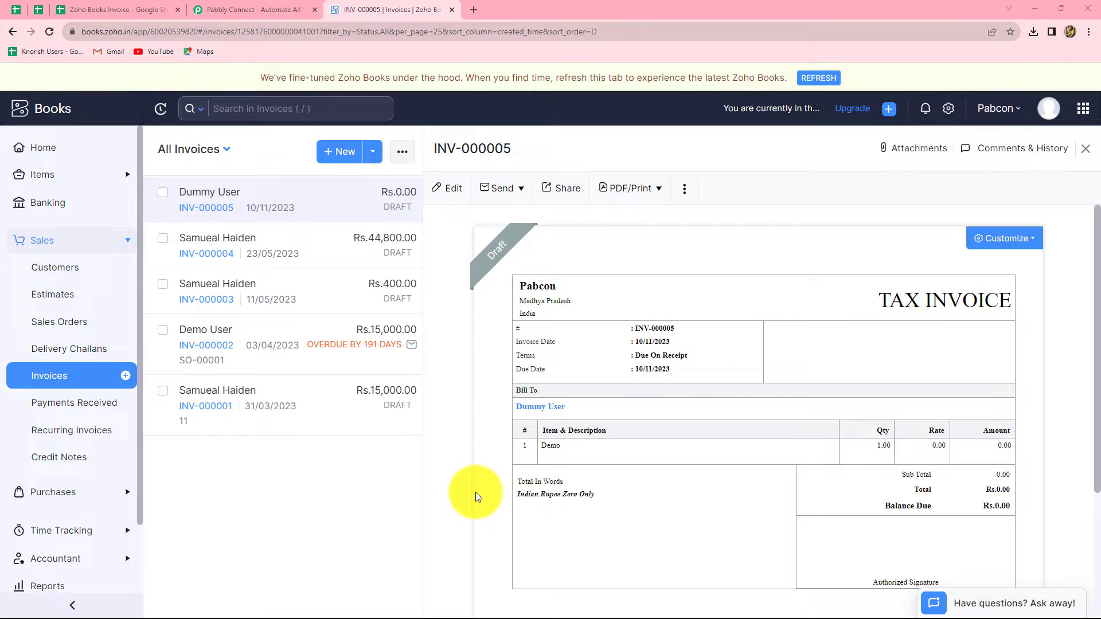
# Step: Review the Zoho Books Invoice sheet's sample T-Shirt row, then switch to the Pabbly Connect site
pyautogui.click(90, 13)
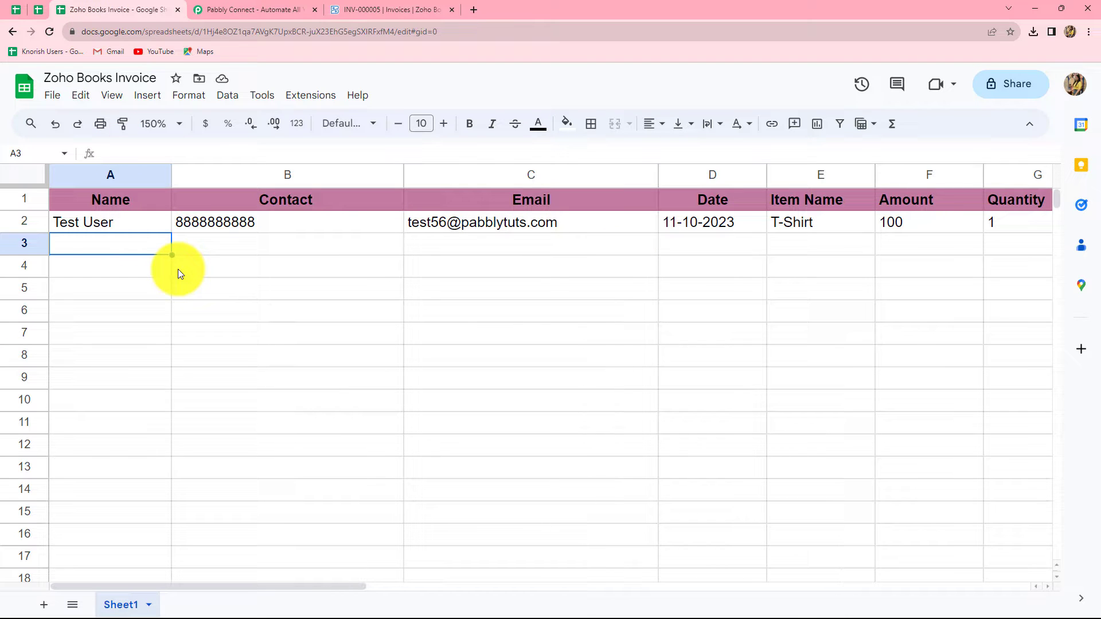
pyautogui.click(236, 10)
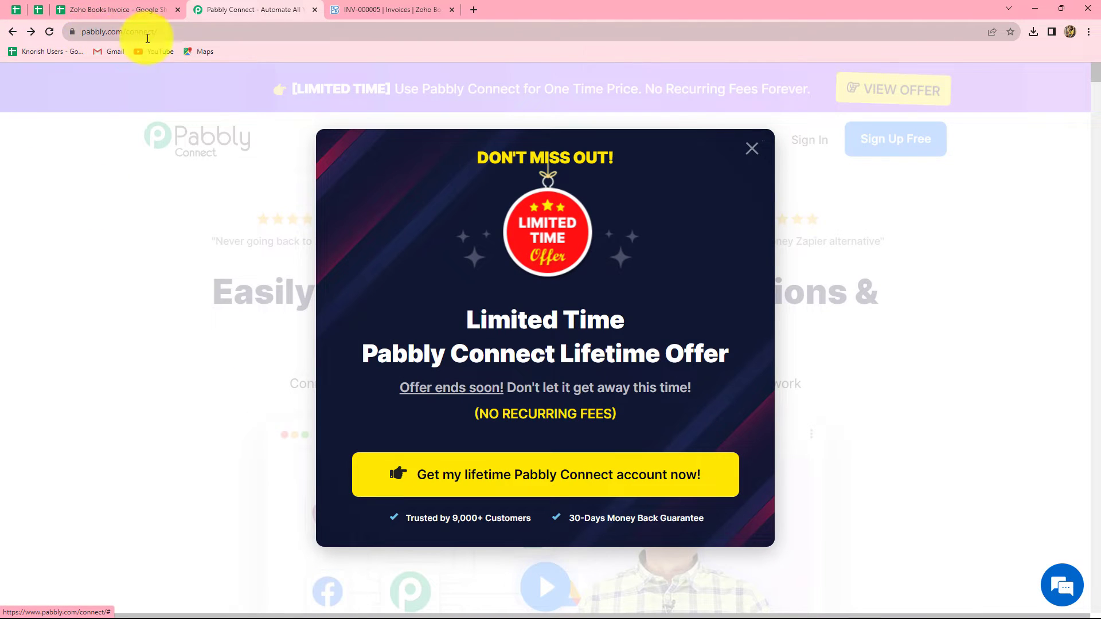
# Step: Dismiss the lifetime offer popup, sign in, and launch Pabbly Connect from All Apps
pyautogui.click(752, 151)
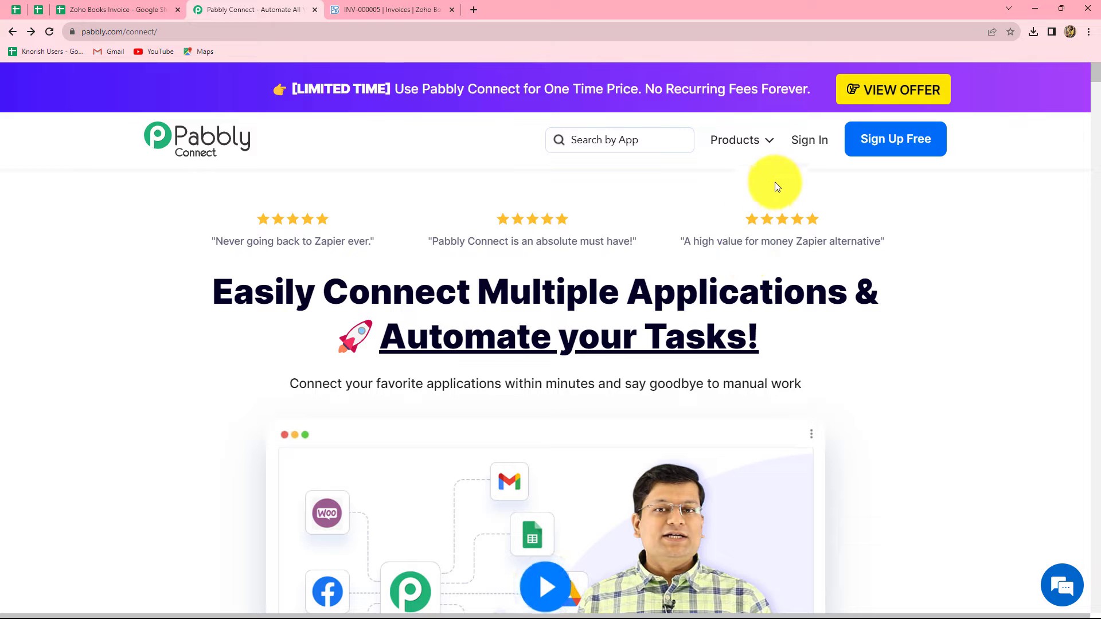
pyautogui.click(805, 143)
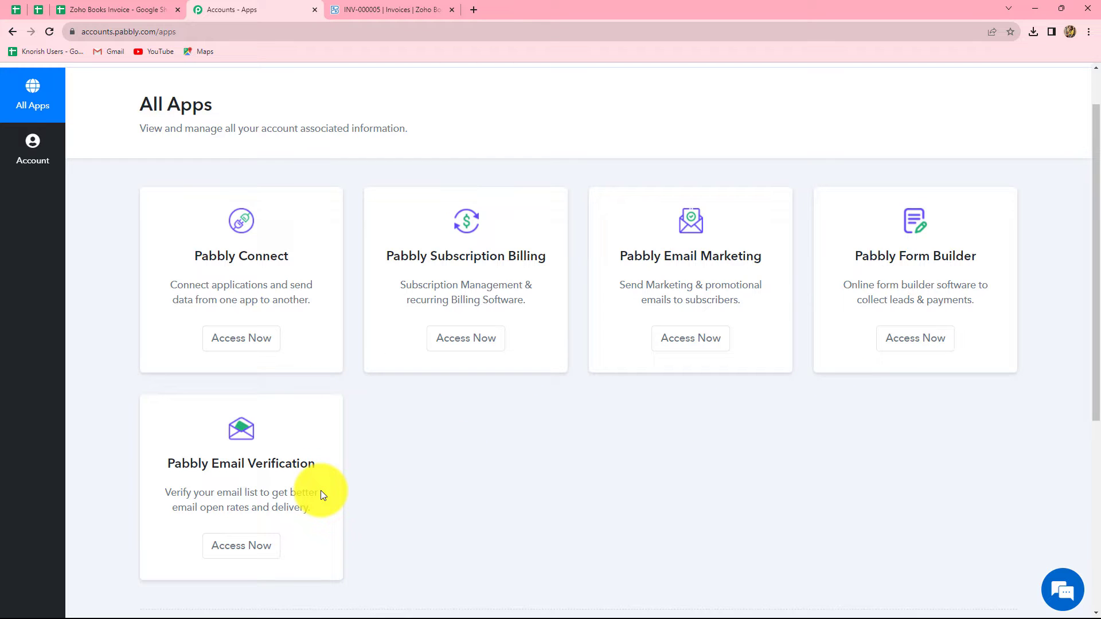
pyautogui.click(234, 344)
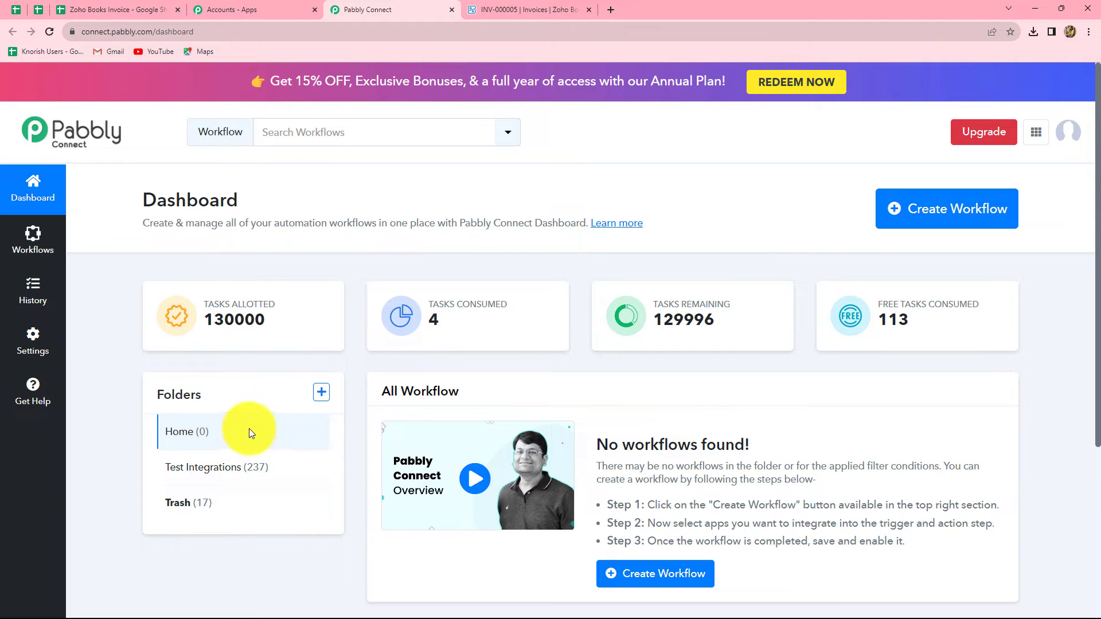
# Step: Browse the Test Integrations folder's workflows and begin a new workflow there
pyautogui.click(228, 469)
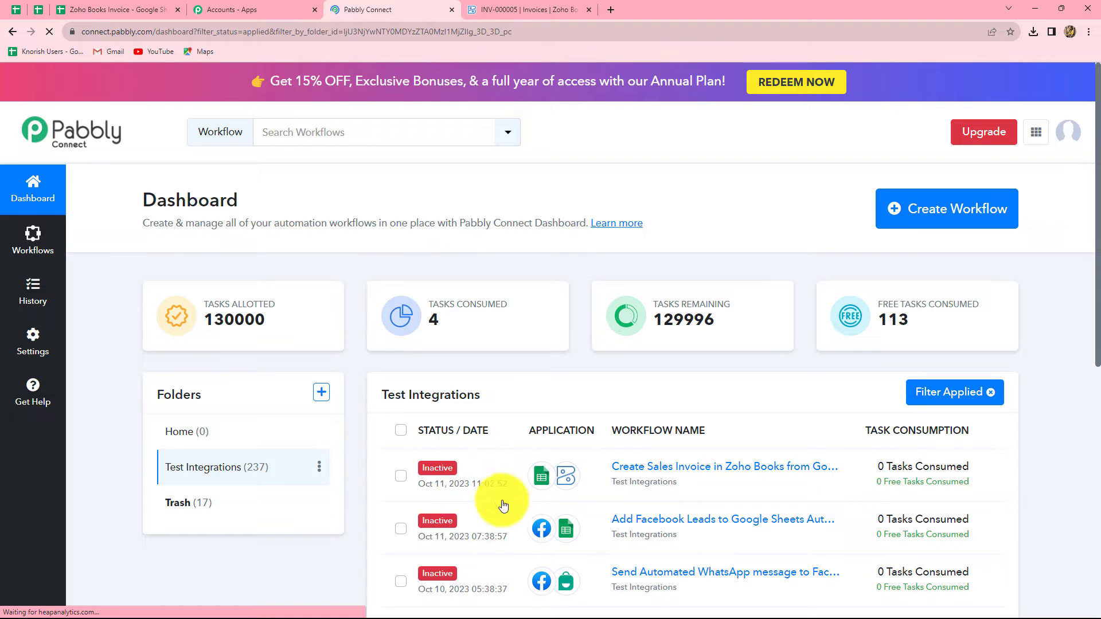
pyautogui.scroll(-5, 539, 509)
pyautogui.scroll(-3, 539, 509)
pyautogui.scroll(8, 360, 546)
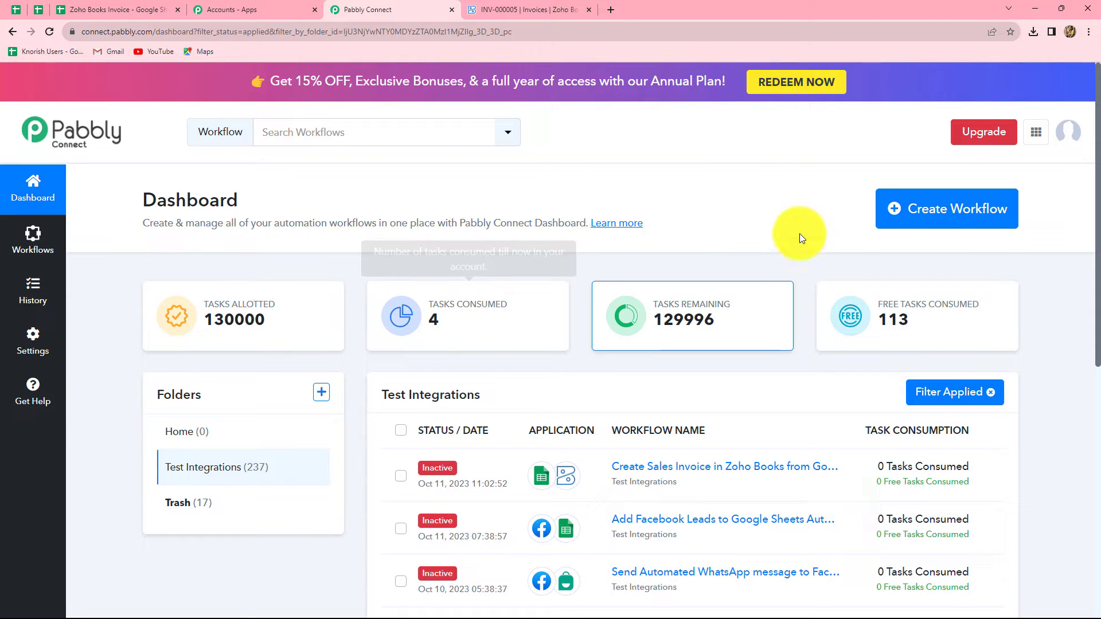
pyautogui.click(936, 227)
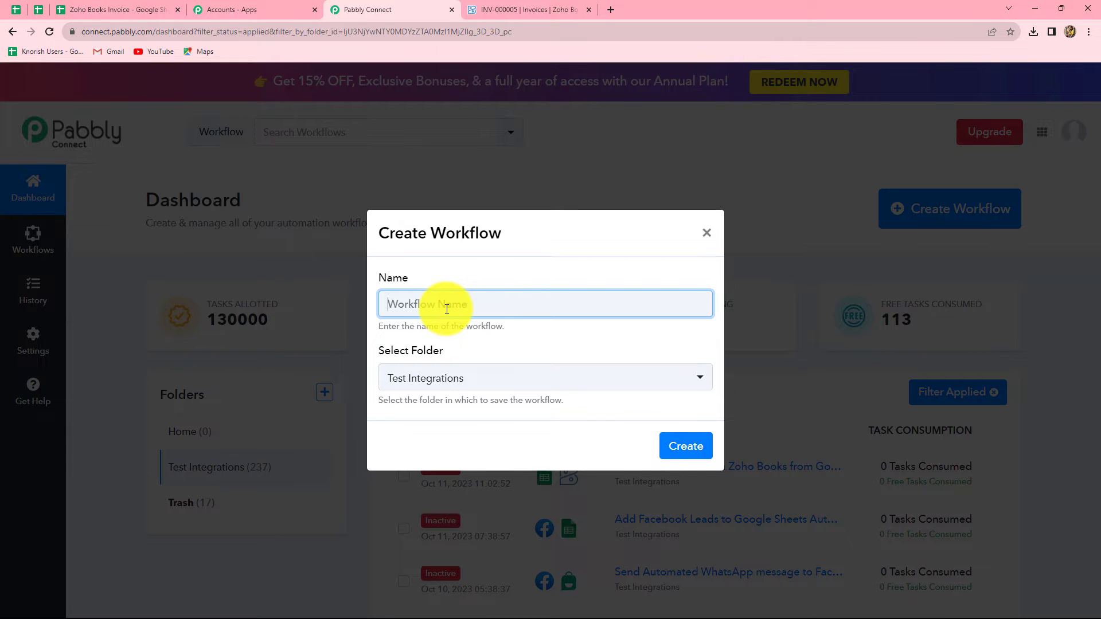
# Step: Create the workflow 'Create Zoho Books Invoice from Google Sheets Automatically' in the Test Integrations folder
pyautogui.write('Create Zoho Books Invoice from Google Sheets Automatically')
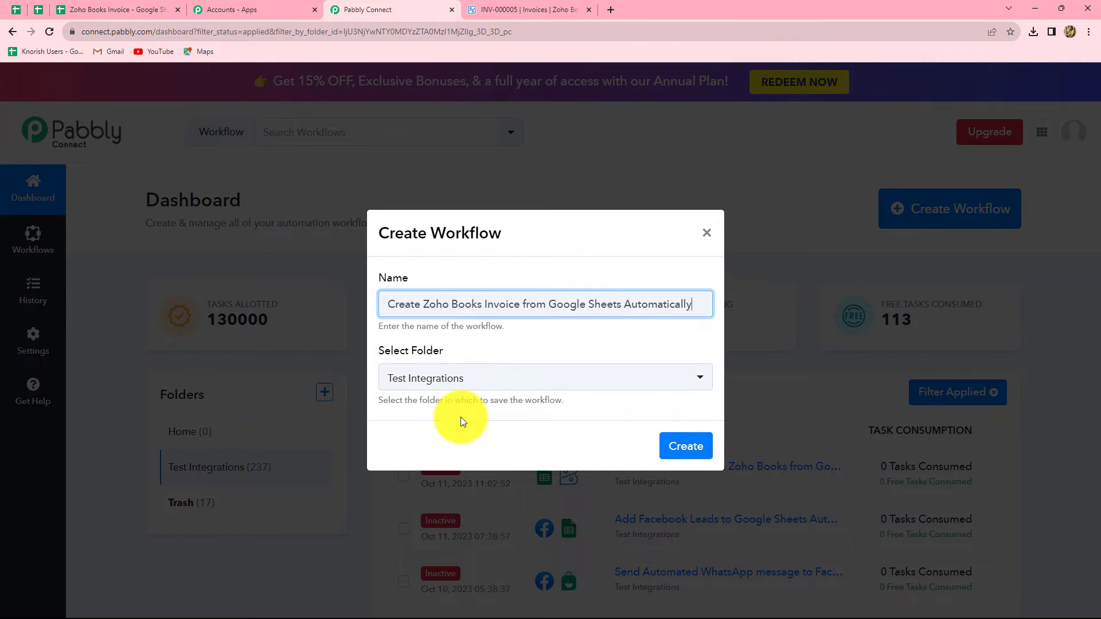
pyautogui.click(472, 381)
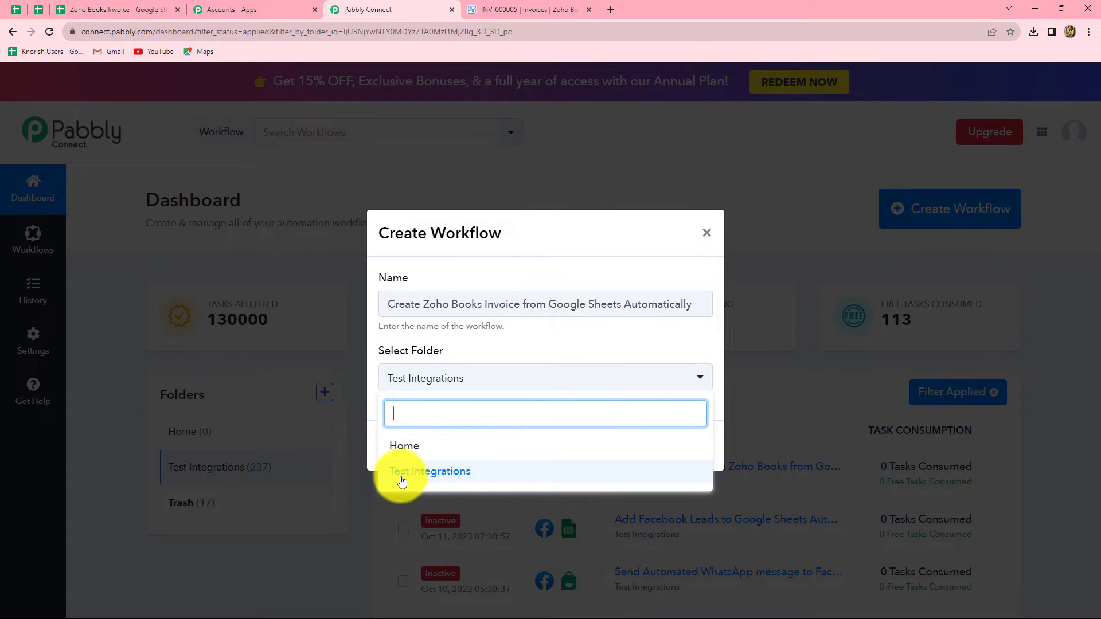
pyautogui.click(430, 471)
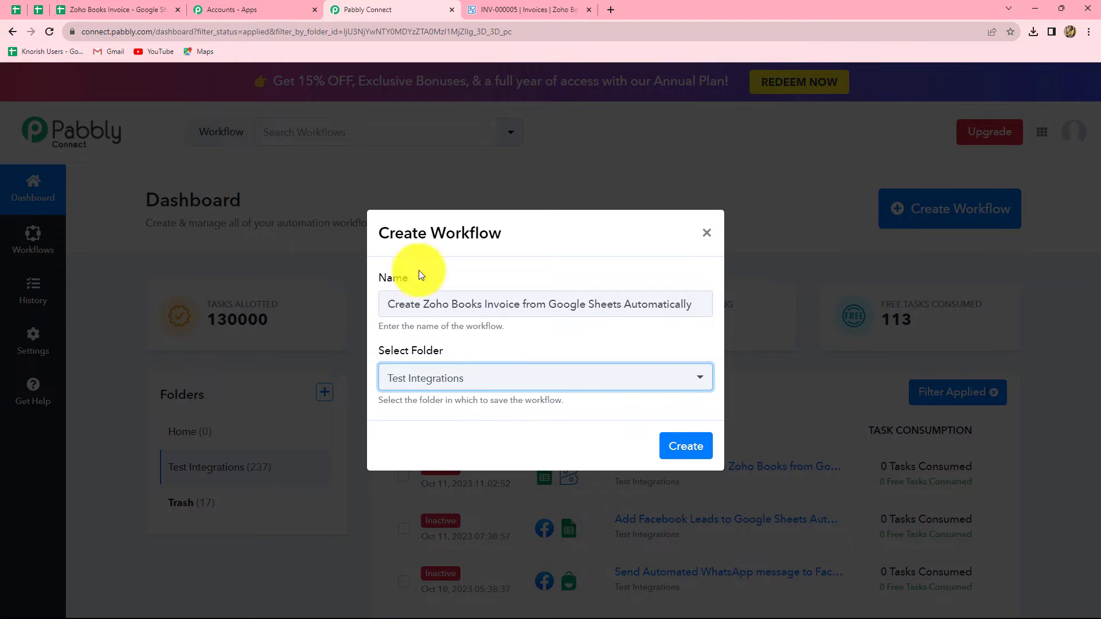
pyautogui.click(674, 447)
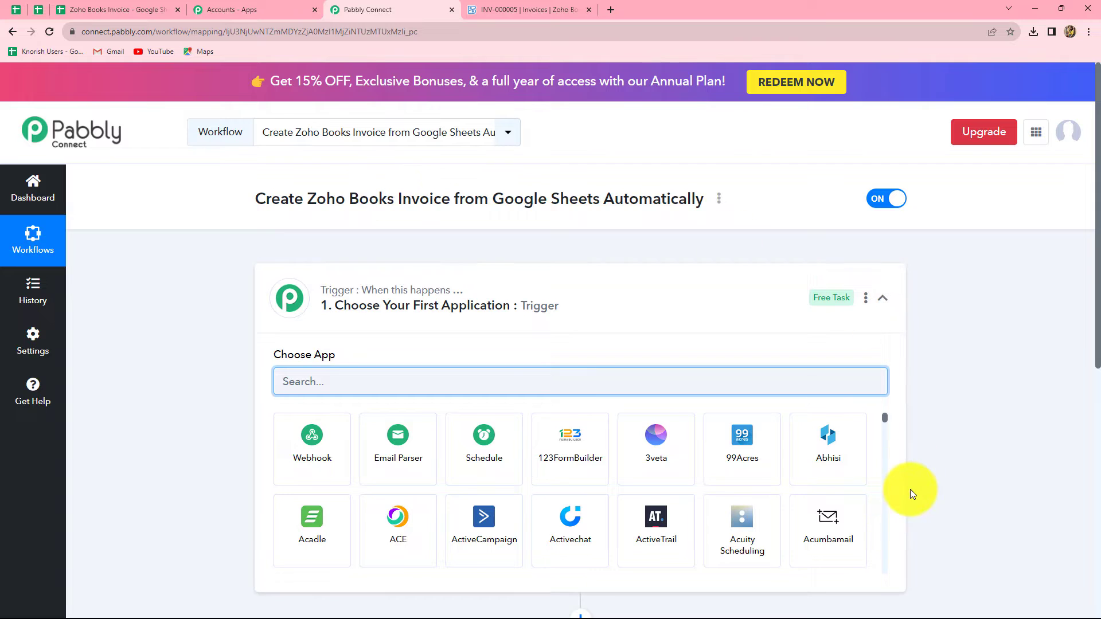
pyautogui.scroll(-3, 911, 491)
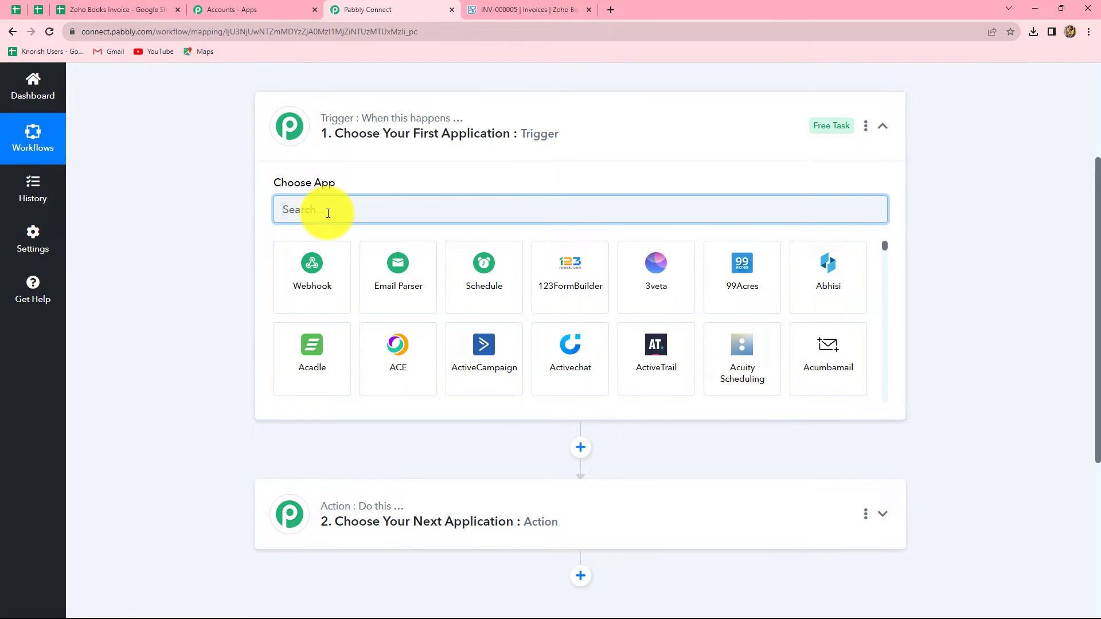
# Step: Set the trigger app to Google Sheets with the New or Updated Spreadsheet Row event
pyautogui.write('Goo')
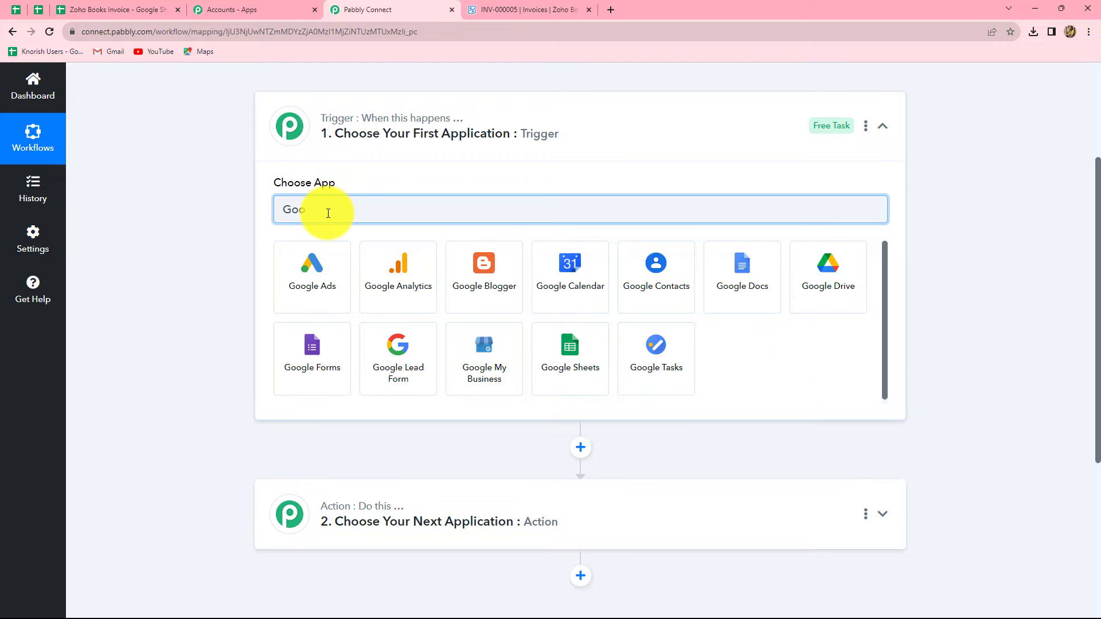
pyautogui.click(593, 346)
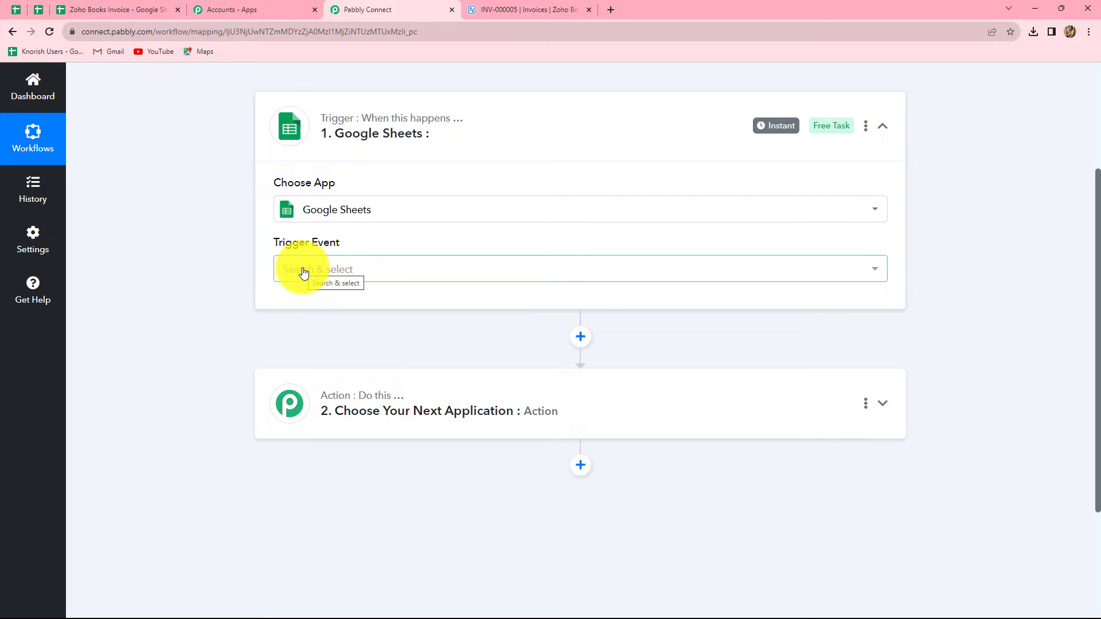
pyautogui.click(304, 271)
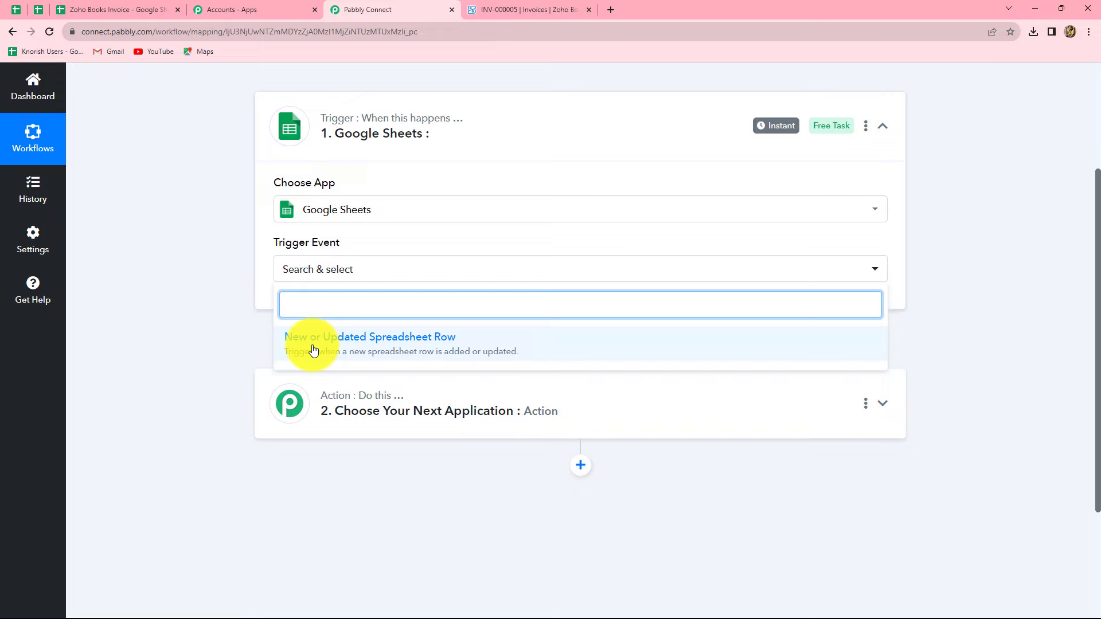
pyautogui.click(313, 344)
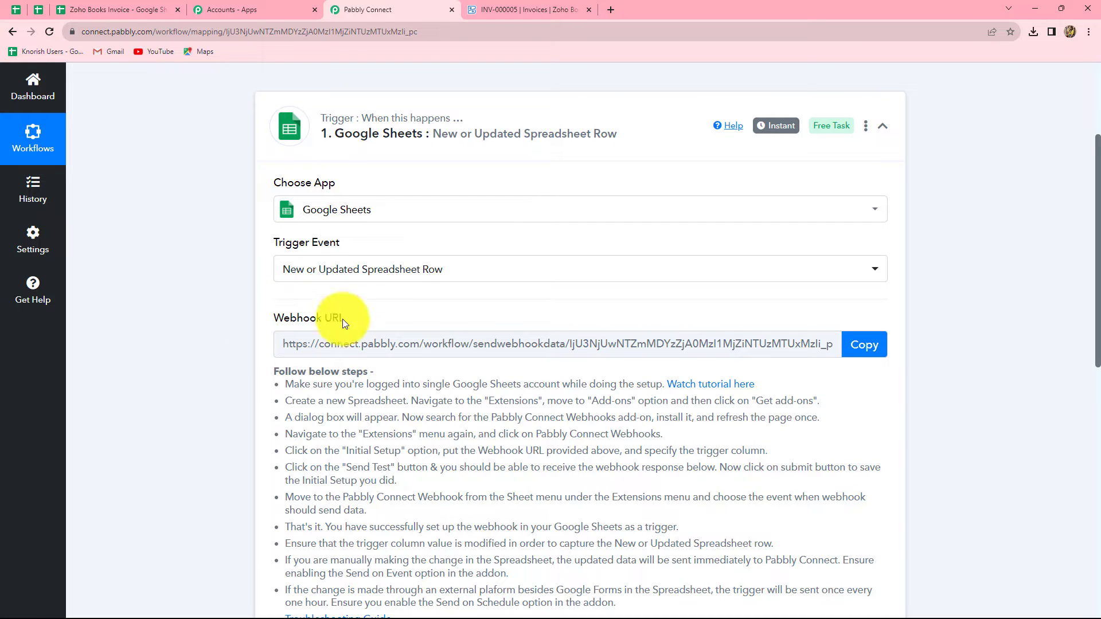
# Step: Copy the Google Sheets trigger's webhook URL, then go back to the Zoho Books Invoice sheet
pyautogui.scroll(-1, 355, 390)
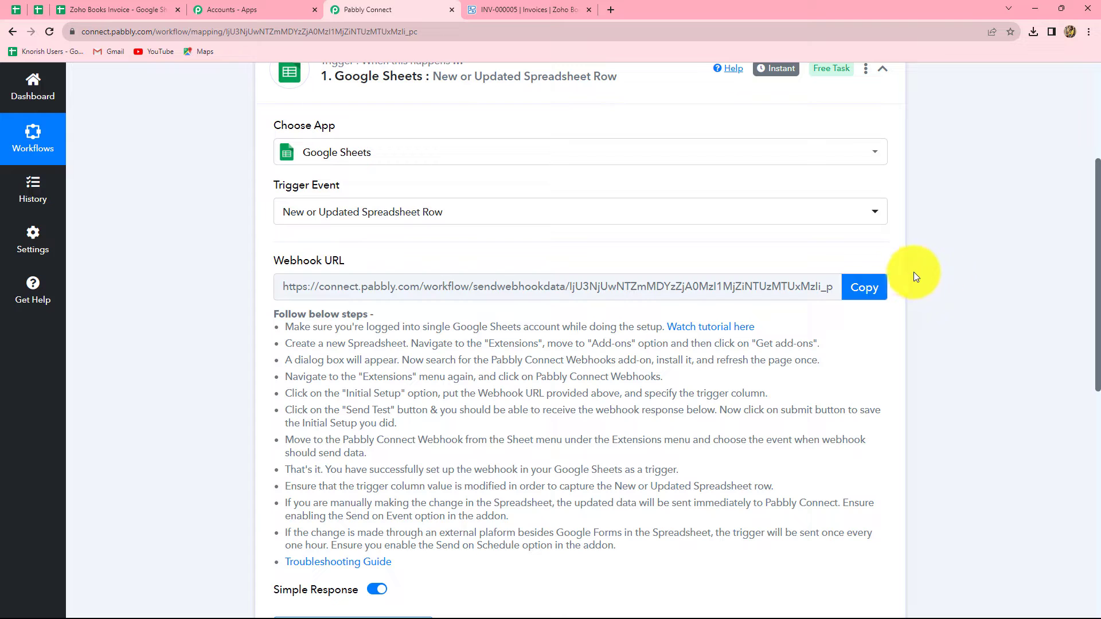
pyautogui.click(858, 293)
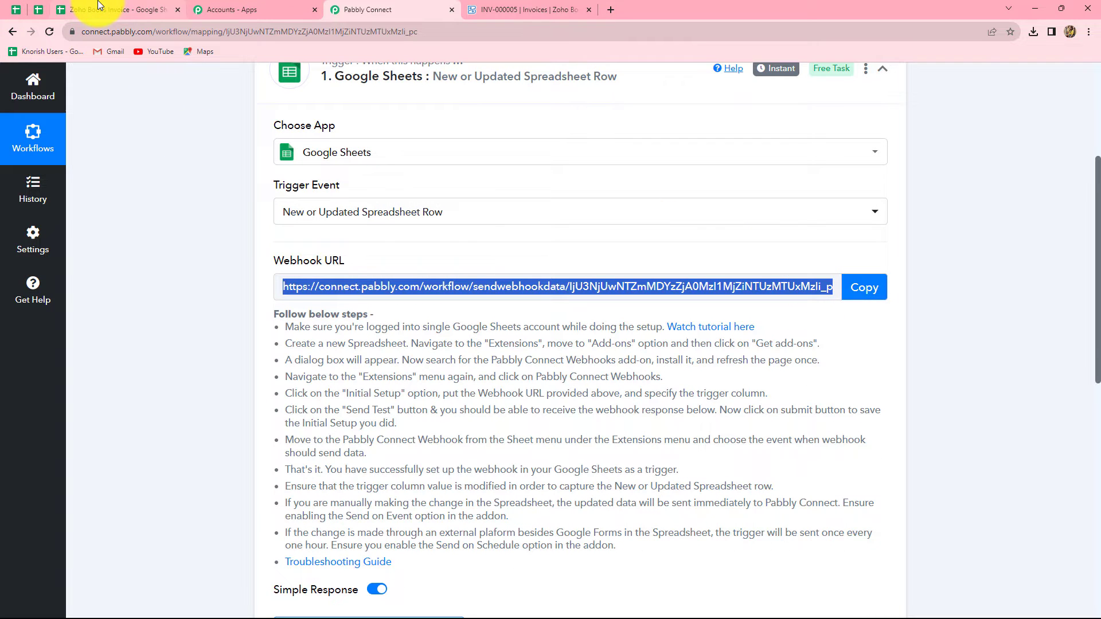
pyautogui.click(99, 6)
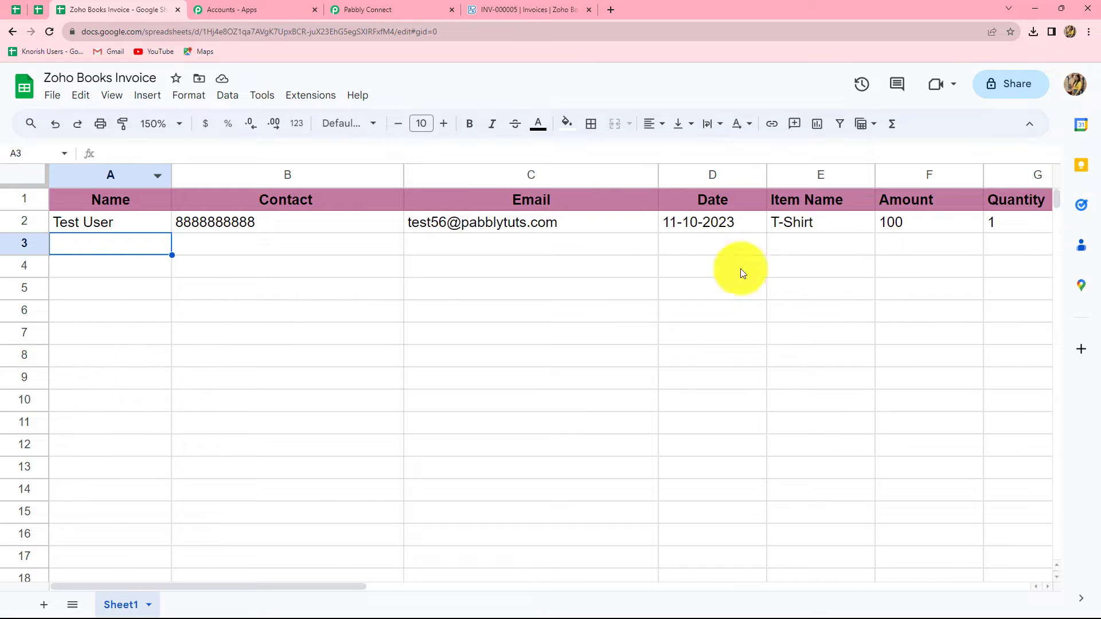
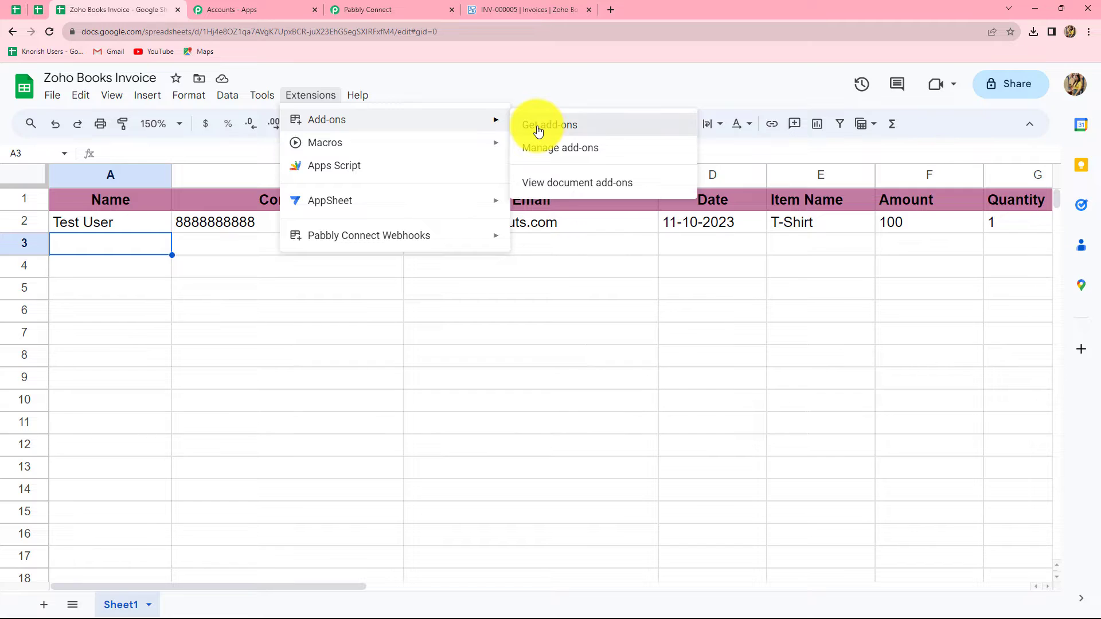
# Step: Search the add-on Marketplace for 'pabb' and confirm Pabbly Connect Webhooks shows as Installed
pyautogui.click(539, 130)
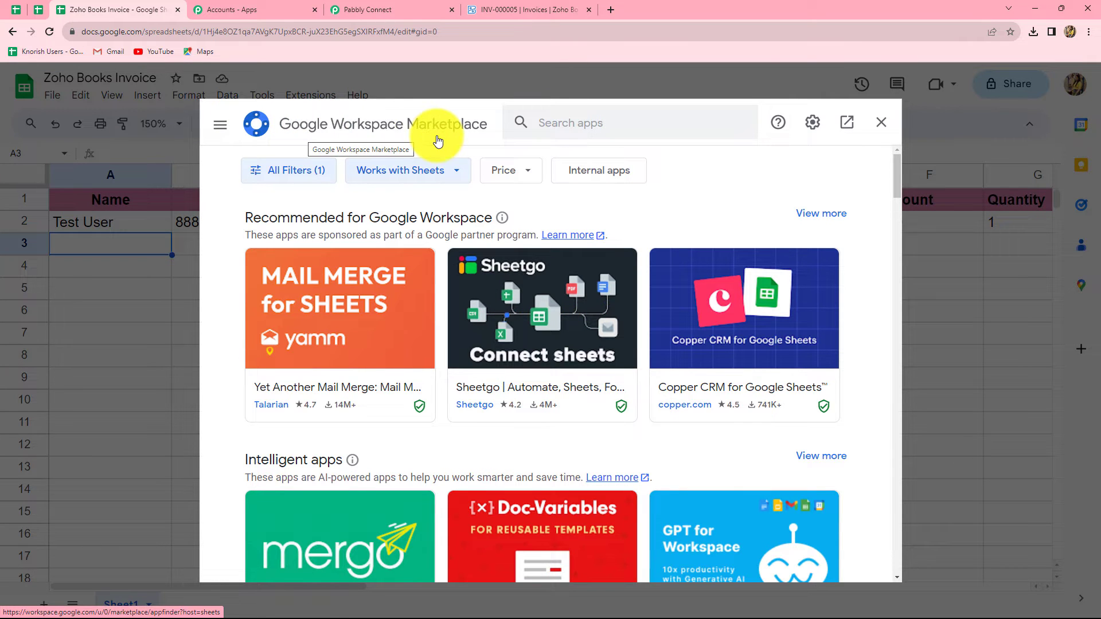
pyautogui.click(586, 128)
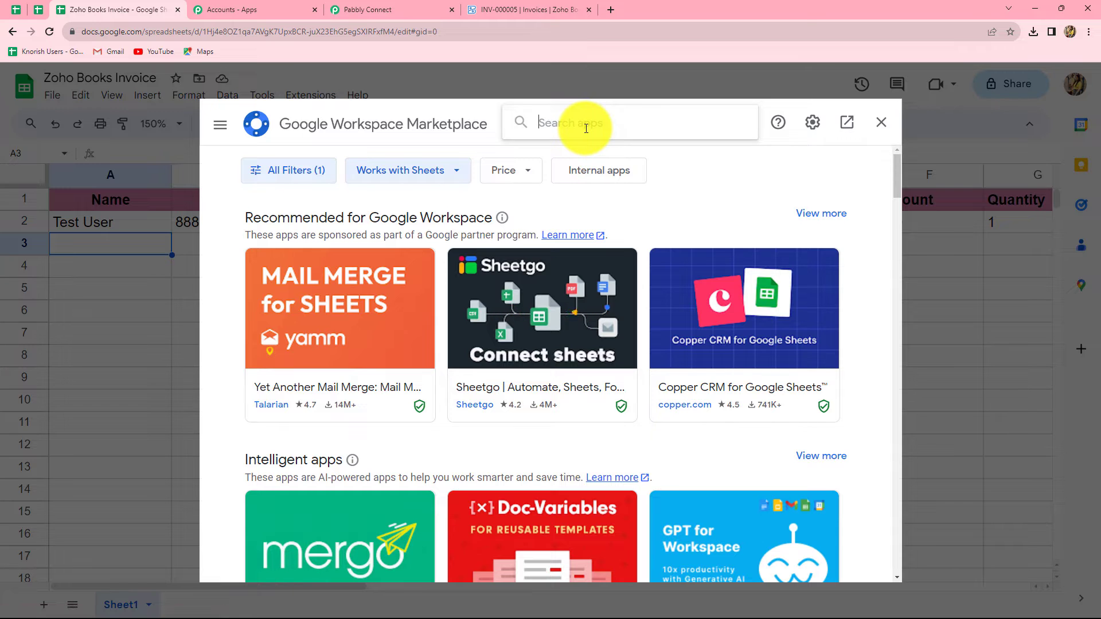
pyautogui.write('pabb')
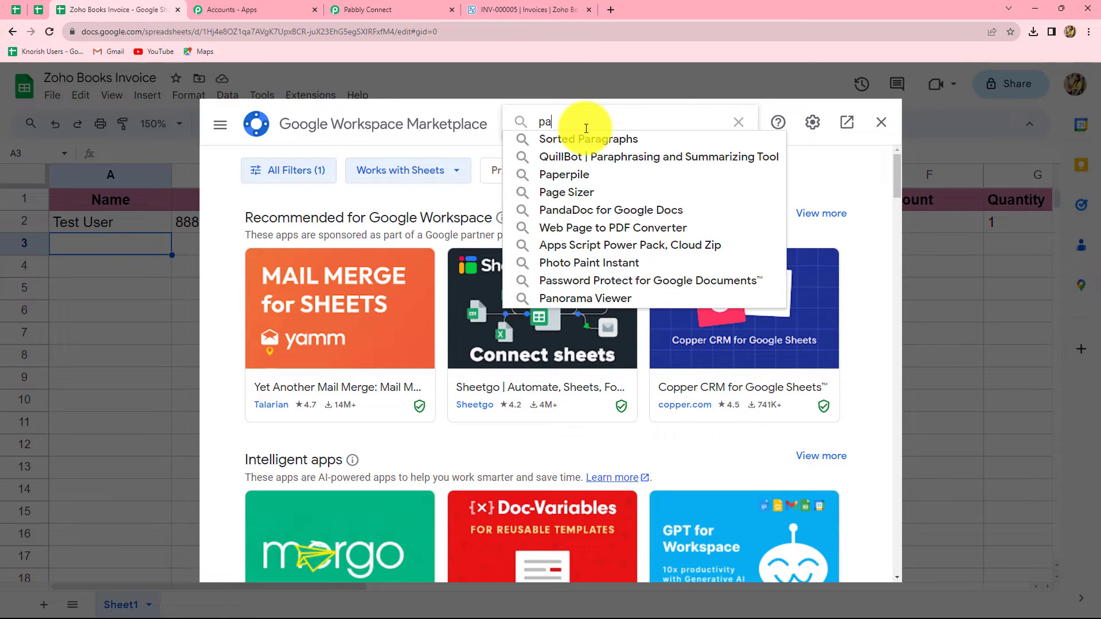
pyautogui.click(569, 142)
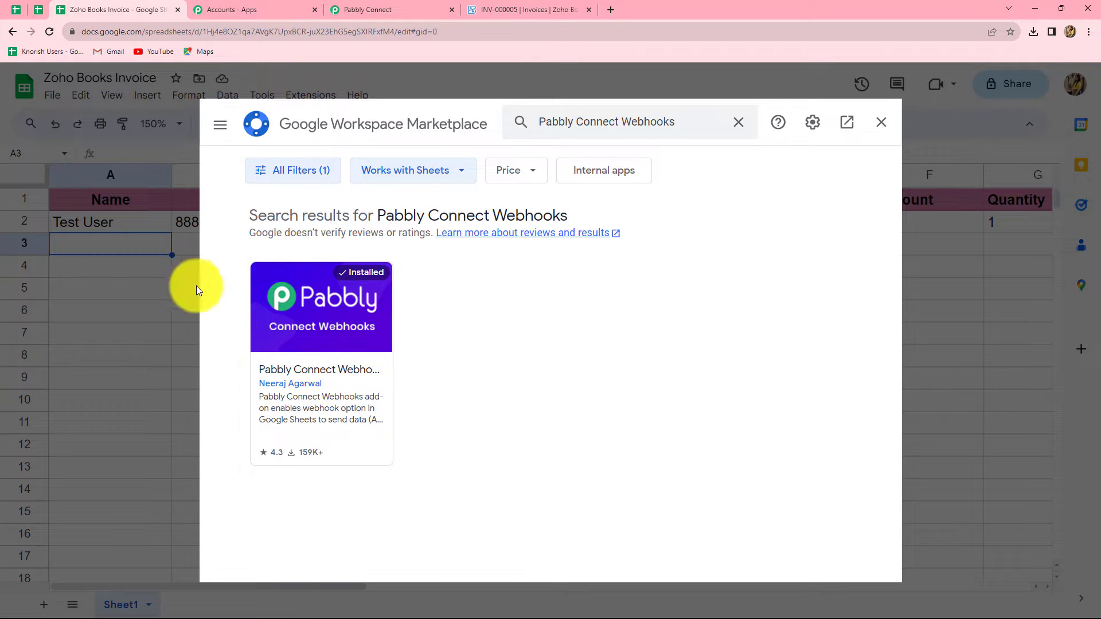
pyautogui.click(881, 122)
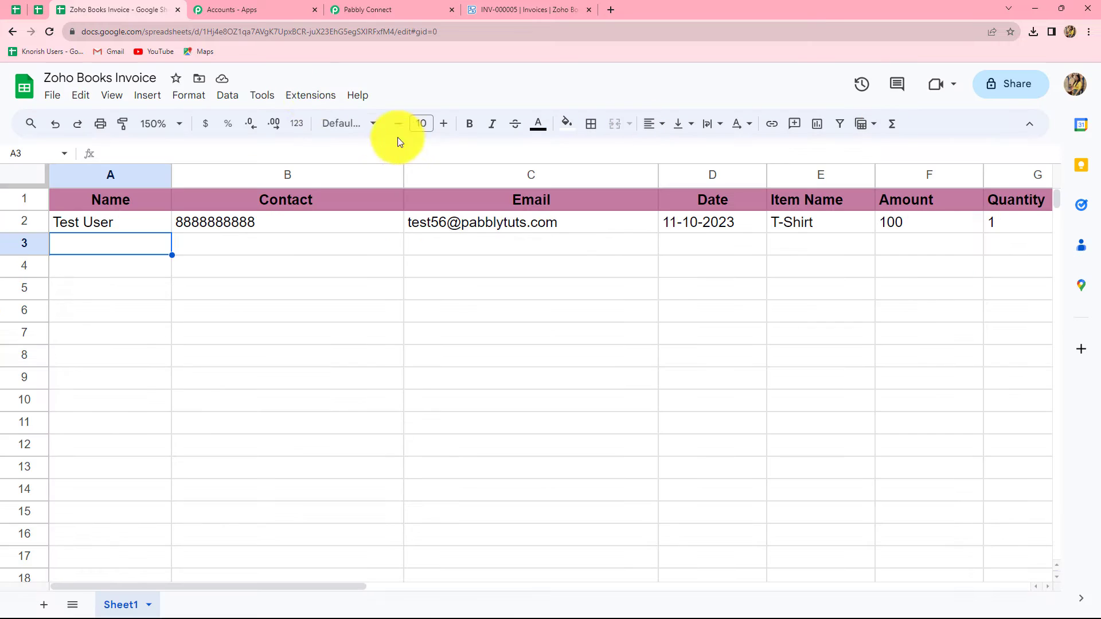
# Step: Open the Pabbly Connect Webhooks Initial Setup and paste the Pabbly webhook URL
pyautogui.click(300, 97)
pyautogui.moveTo(344, 245)
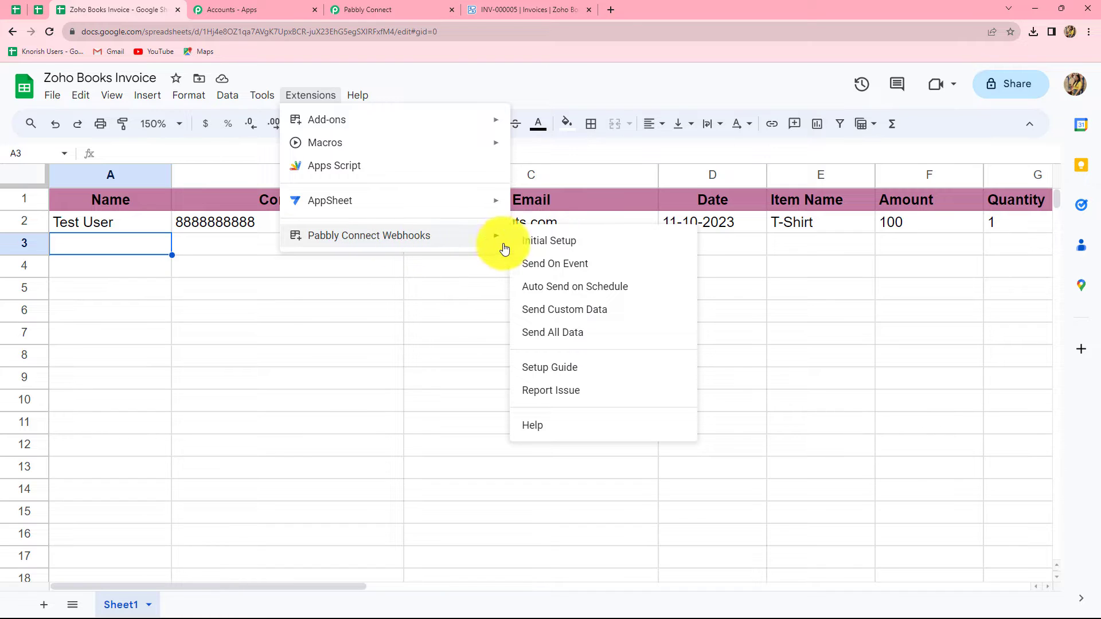
pyautogui.click(536, 243)
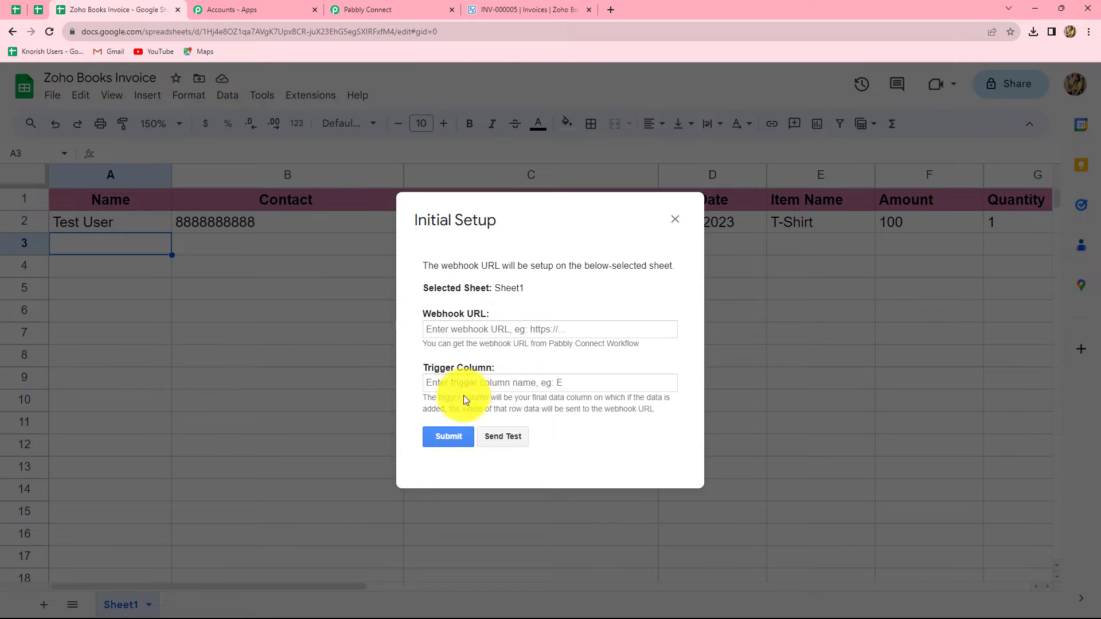
pyautogui.click(440, 330)
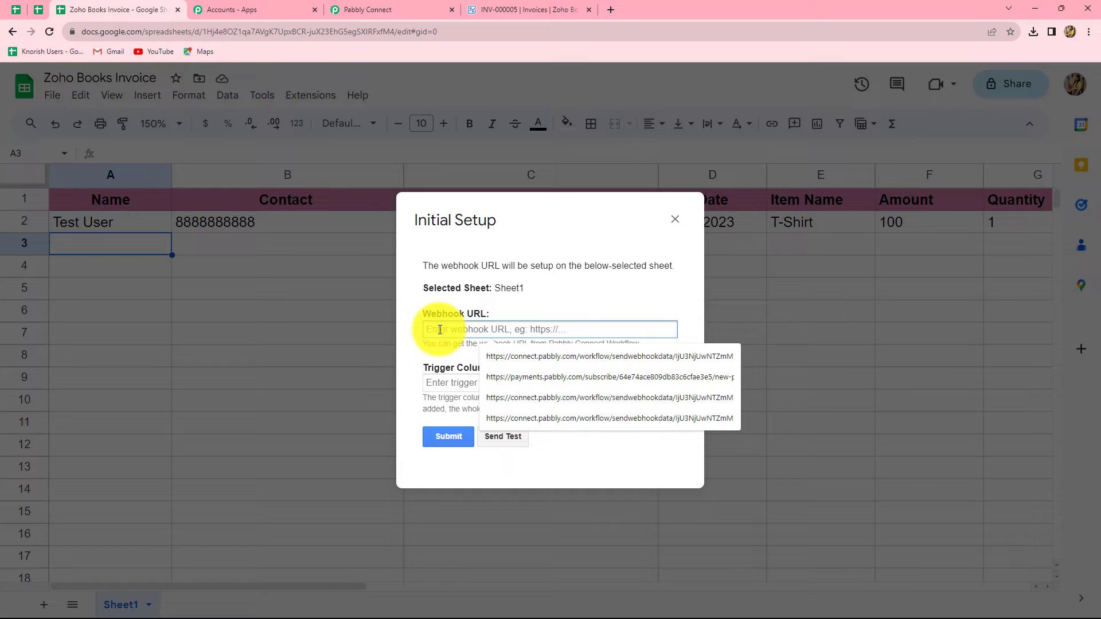
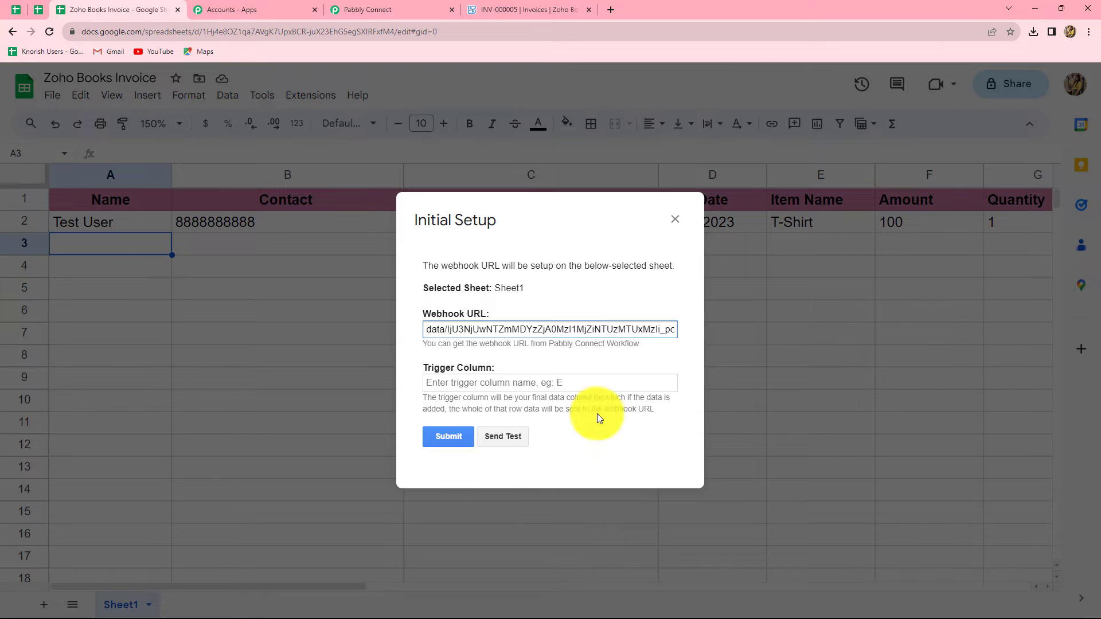
# Step: Set G as the trigger column and send a successful test row to Pabbly
pyautogui.click(459, 381)
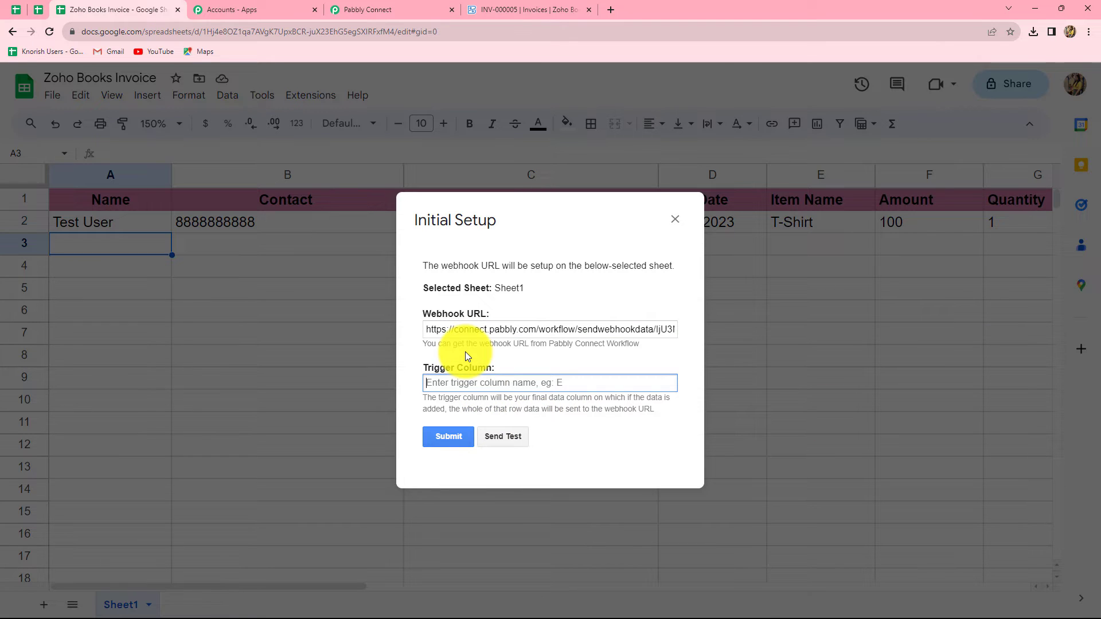
pyautogui.write('G')
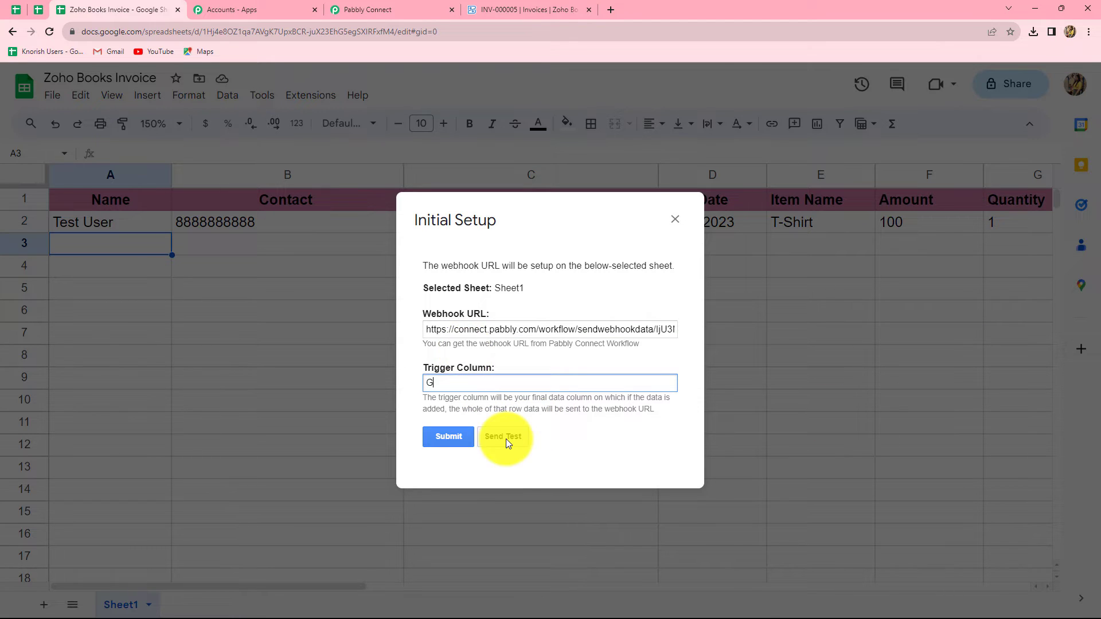
pyautogui.click(506, 439)
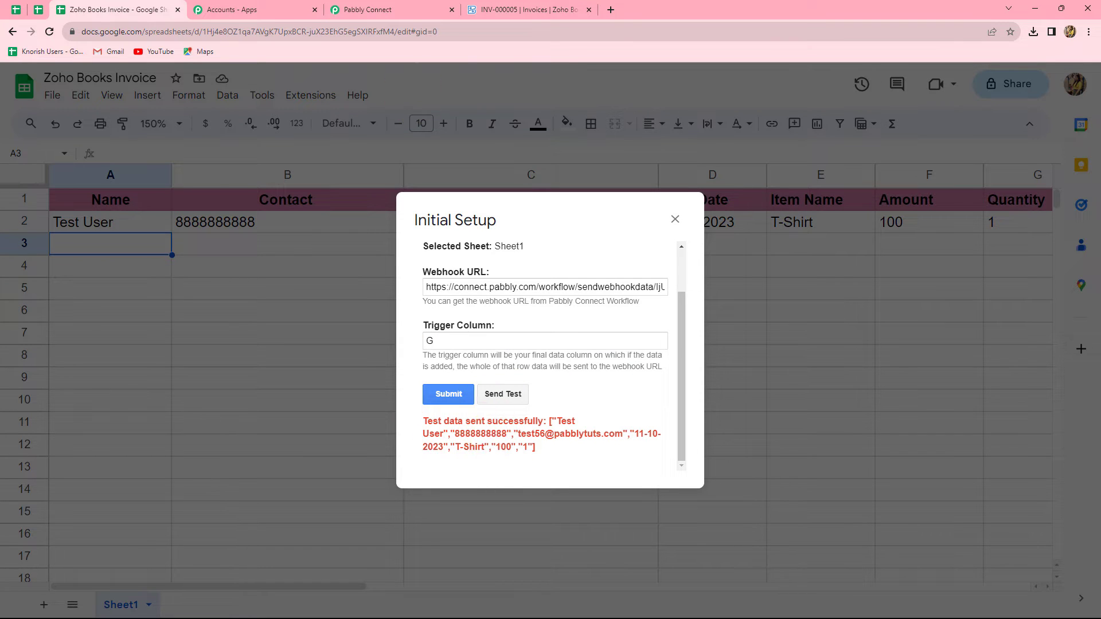
pyautogui.click(675, 219)
pyautogui.click(397, 9)
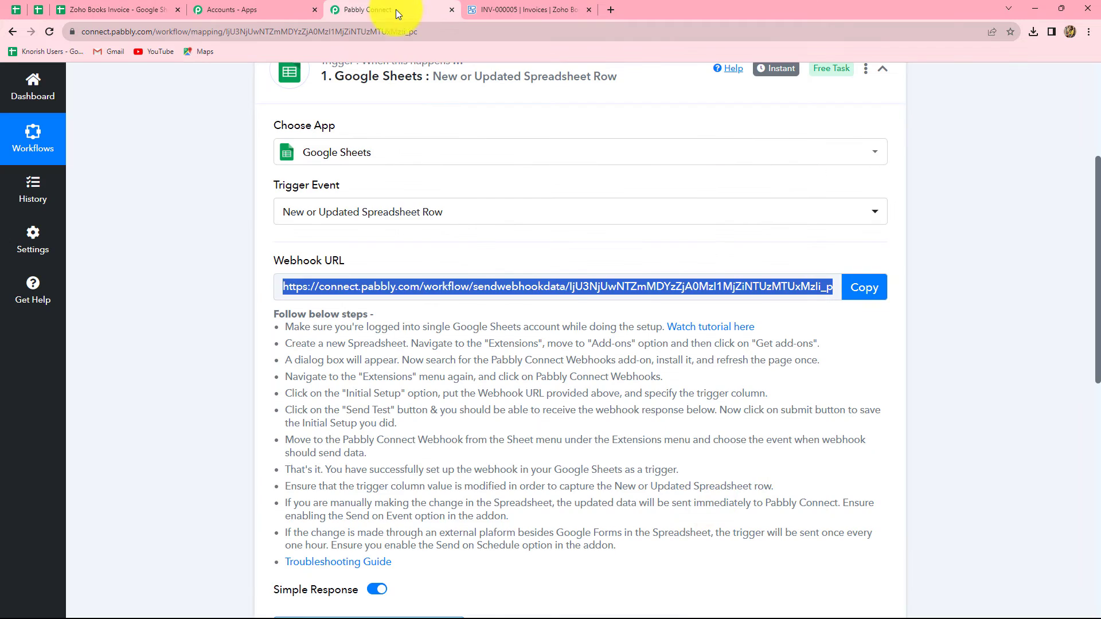
# Step: Review the captured Sheet1 test row fields: row index 2, quantity 1, item T-Shirt
pyautogui.scroll(-5, 709, 501)
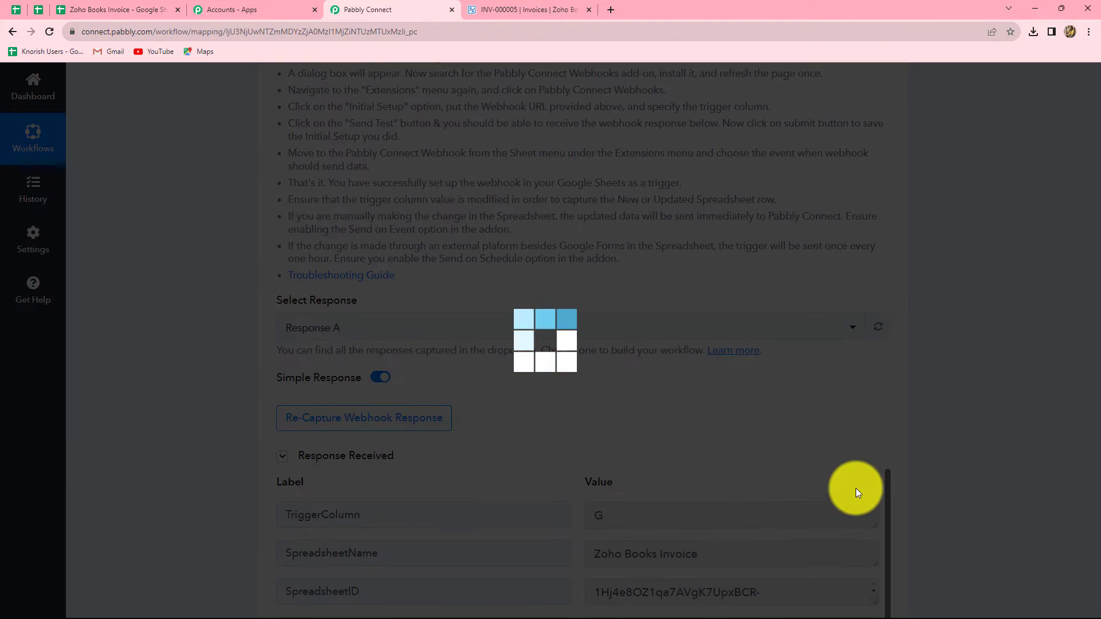
pyautogui.scroll(-6, 999, 464)
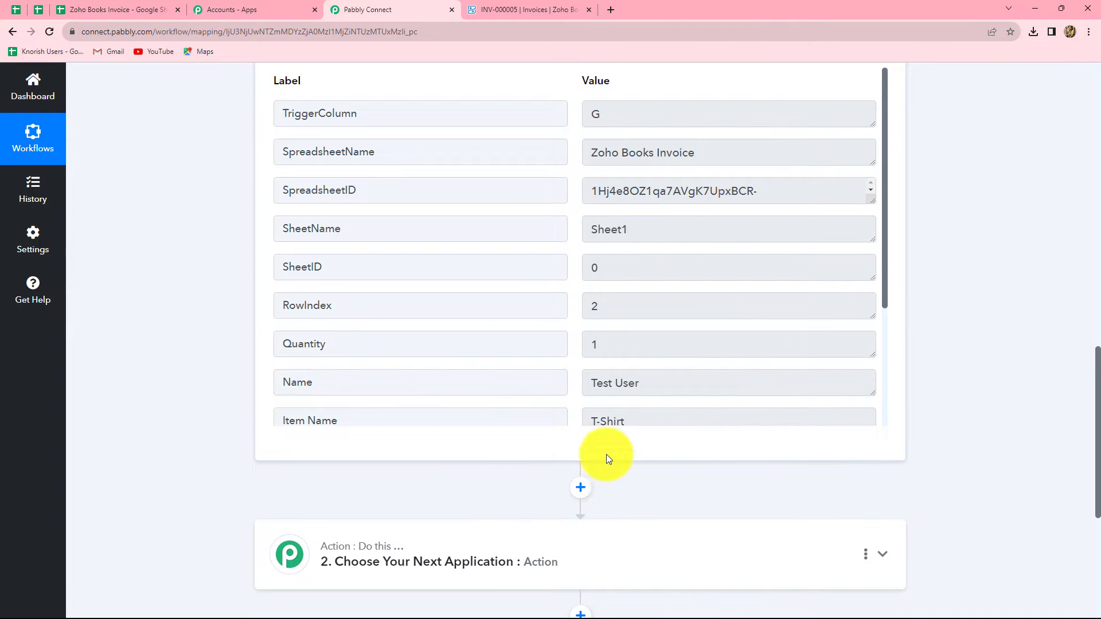
pyautogui.scroll(-1, 472, 233)
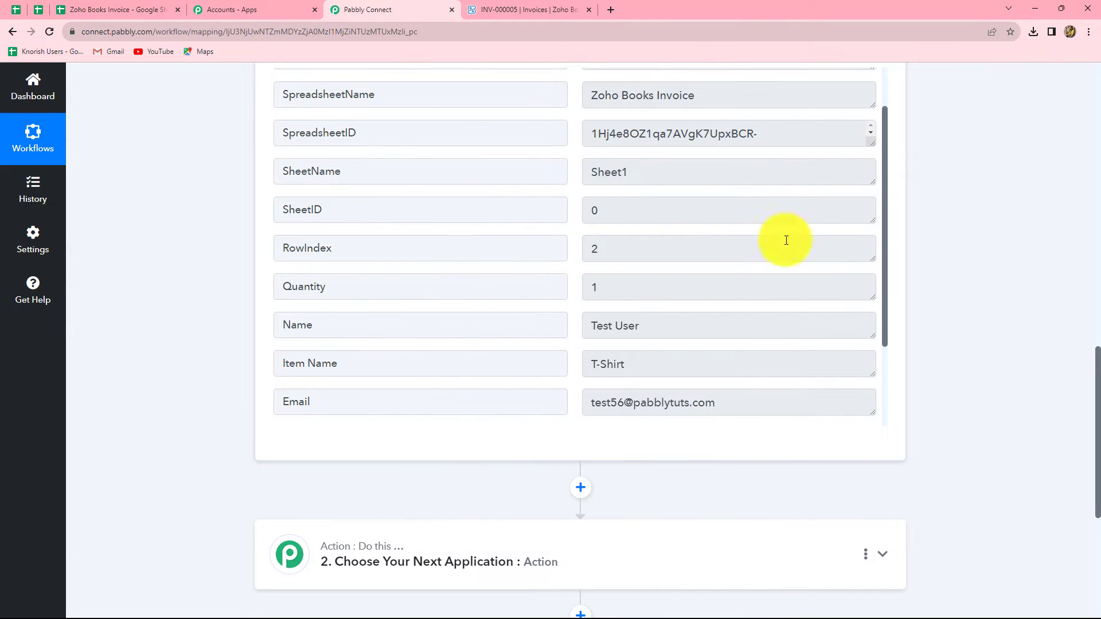
pyautogui.scroll(1, 756, 188)
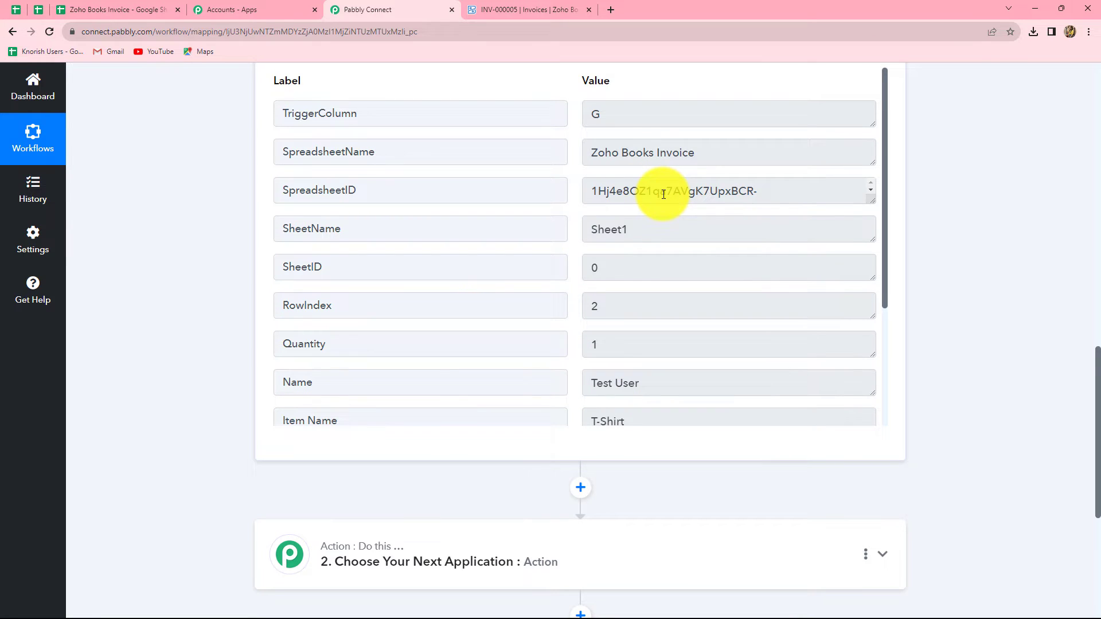
pyautogui.click(110, 10)
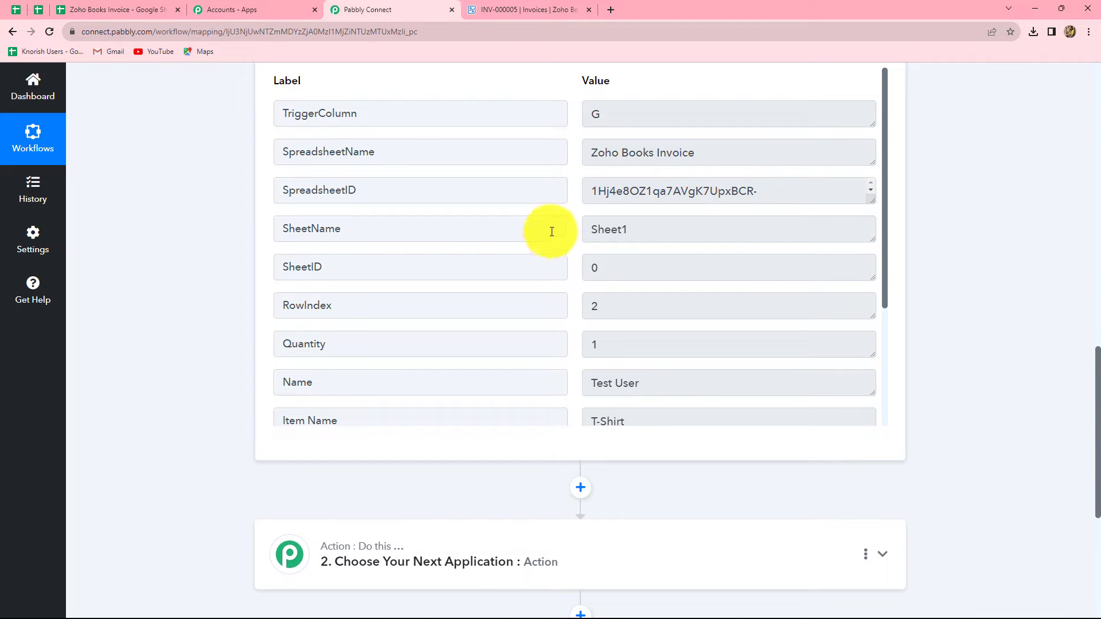
pyautogui.click(493, 9)
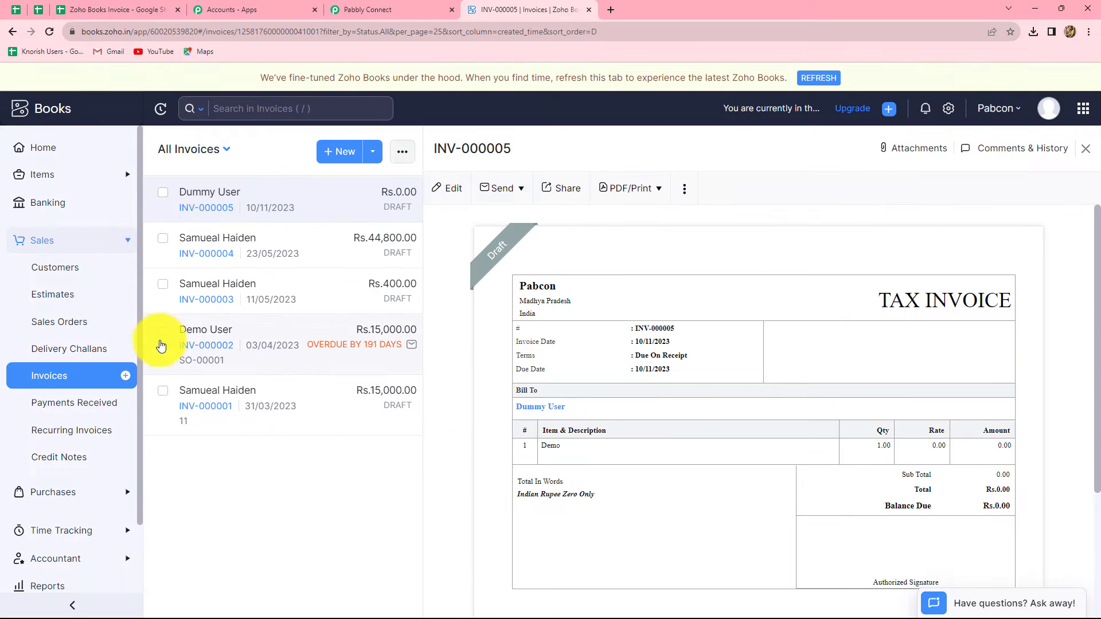
pyautogui.click(353, 12)
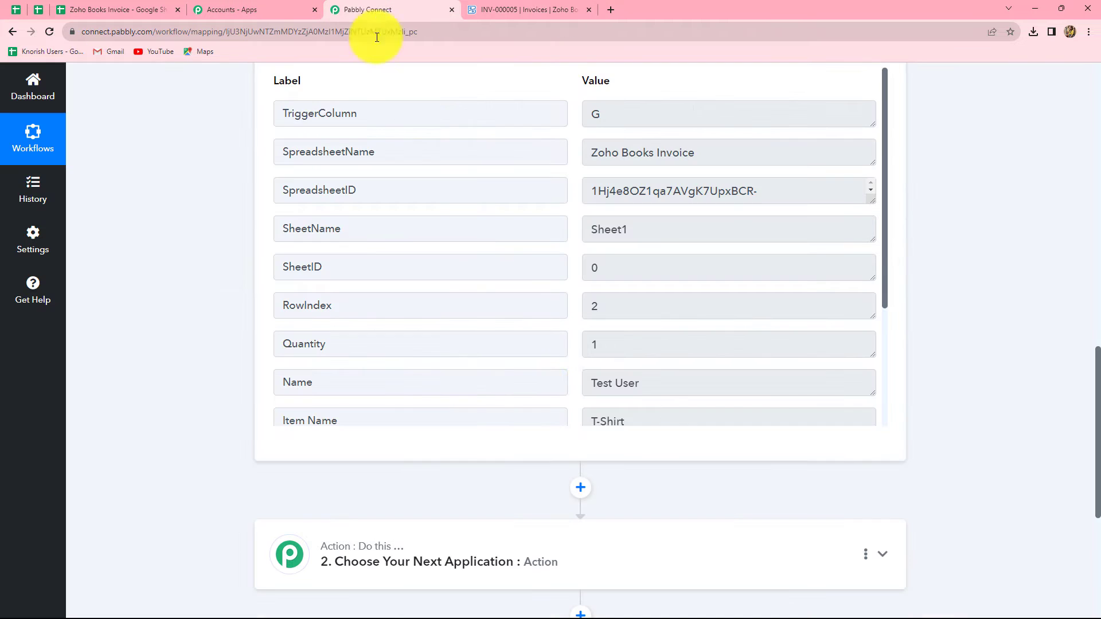
pyautogui.scroll(-3, 1072, 362)
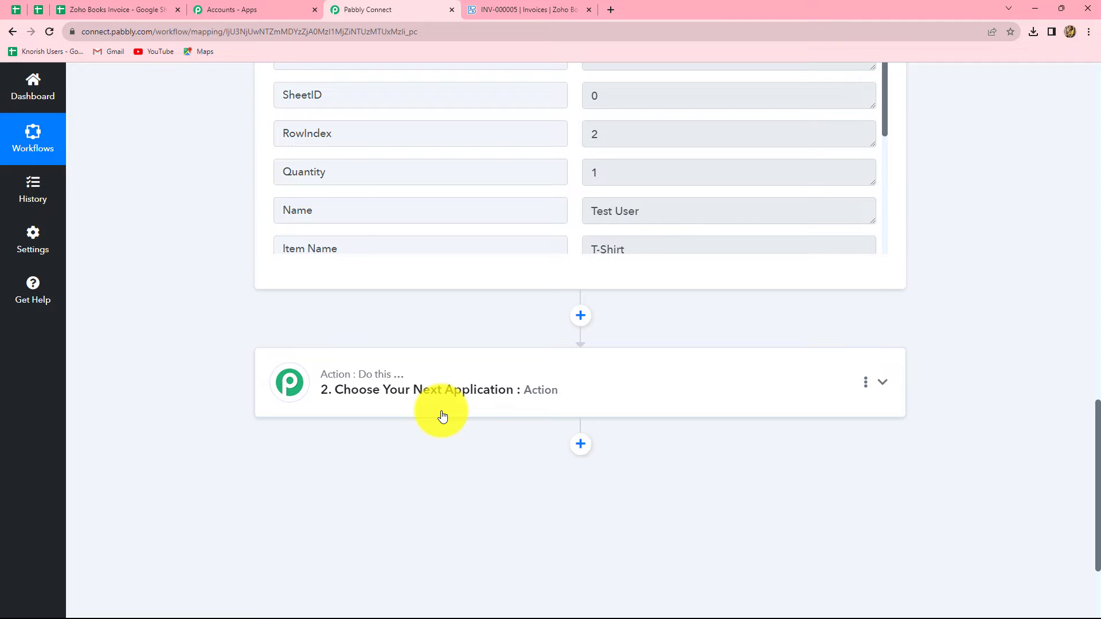
# Step: Set the action app to Zoho Books with the Get Contact by Email event, then start connecting
pyautogui.click(426, 401)
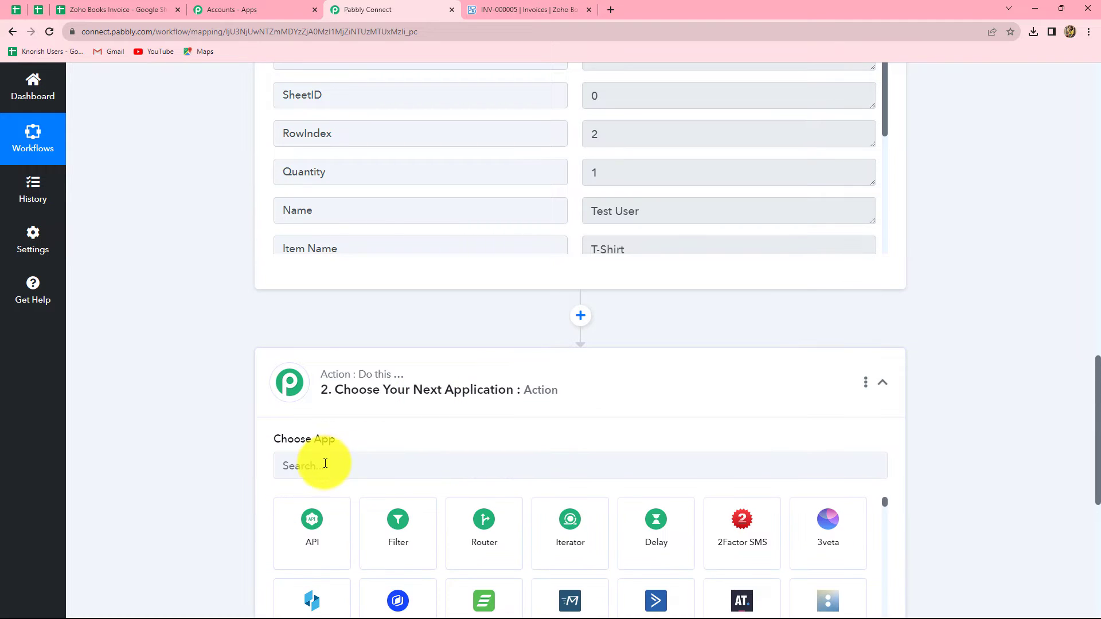
pyautogui.click(321, 464)
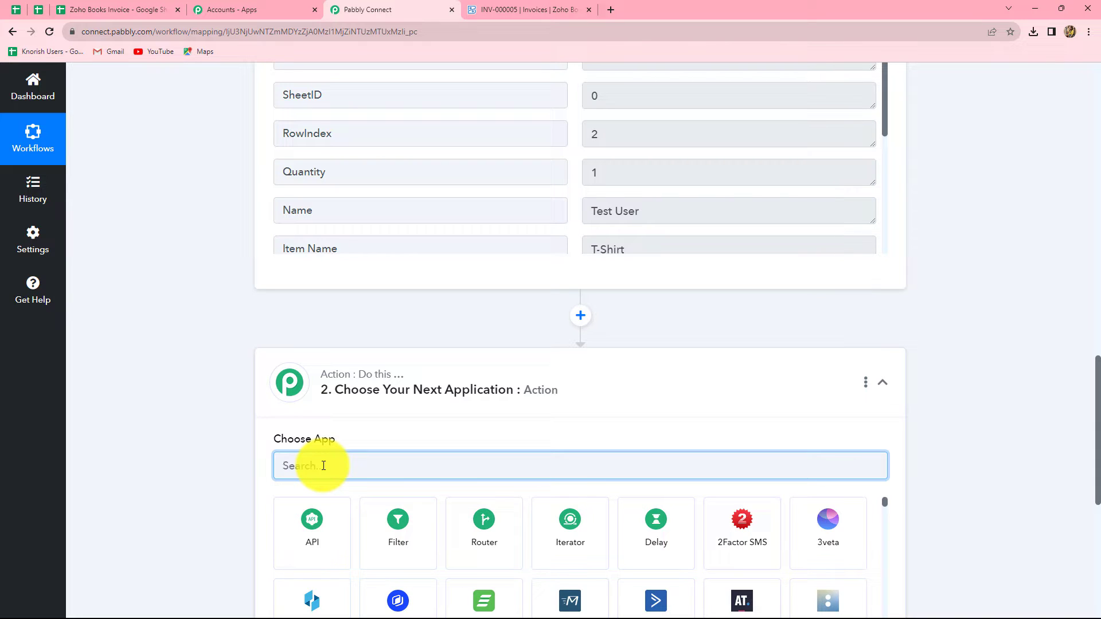
pyautogui.write('Zoho')
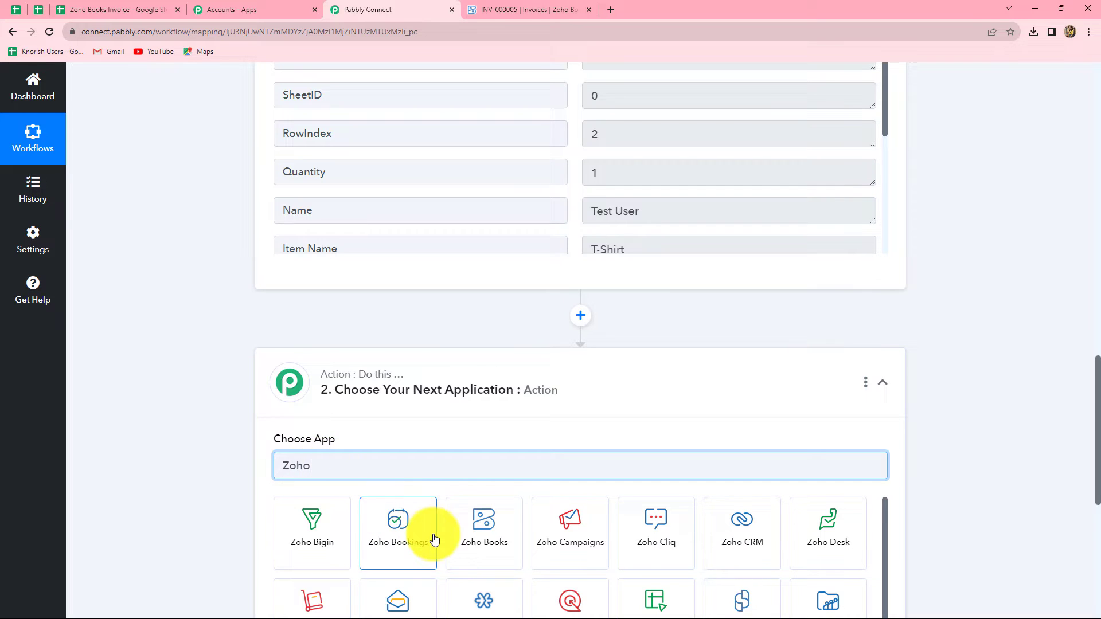
pyautogui.click(467, 535)
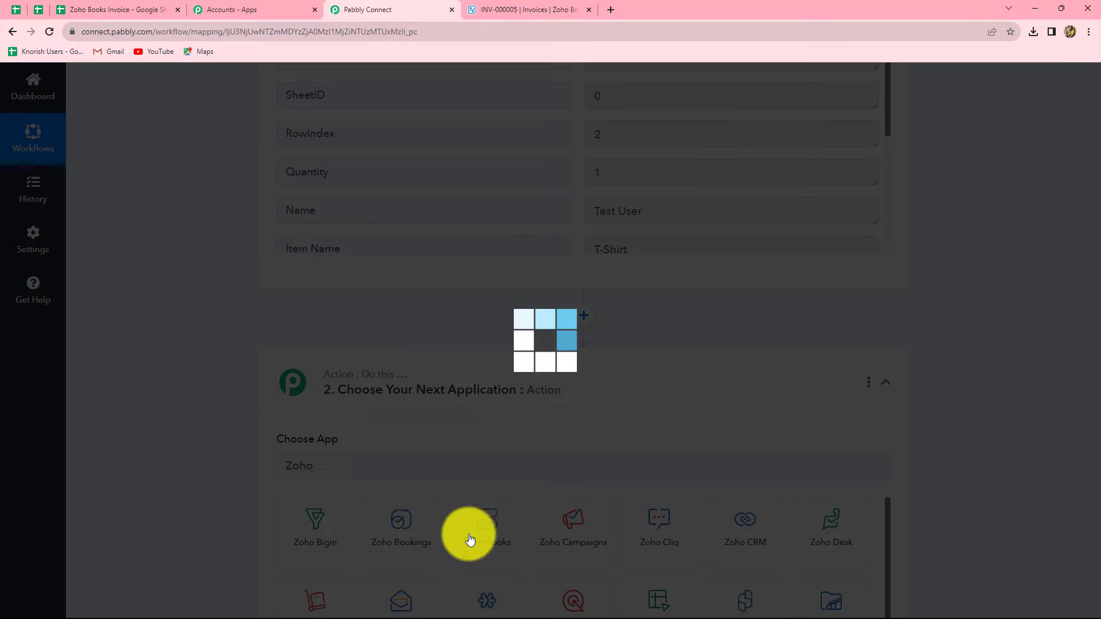
pyautogui.click(361, 363)
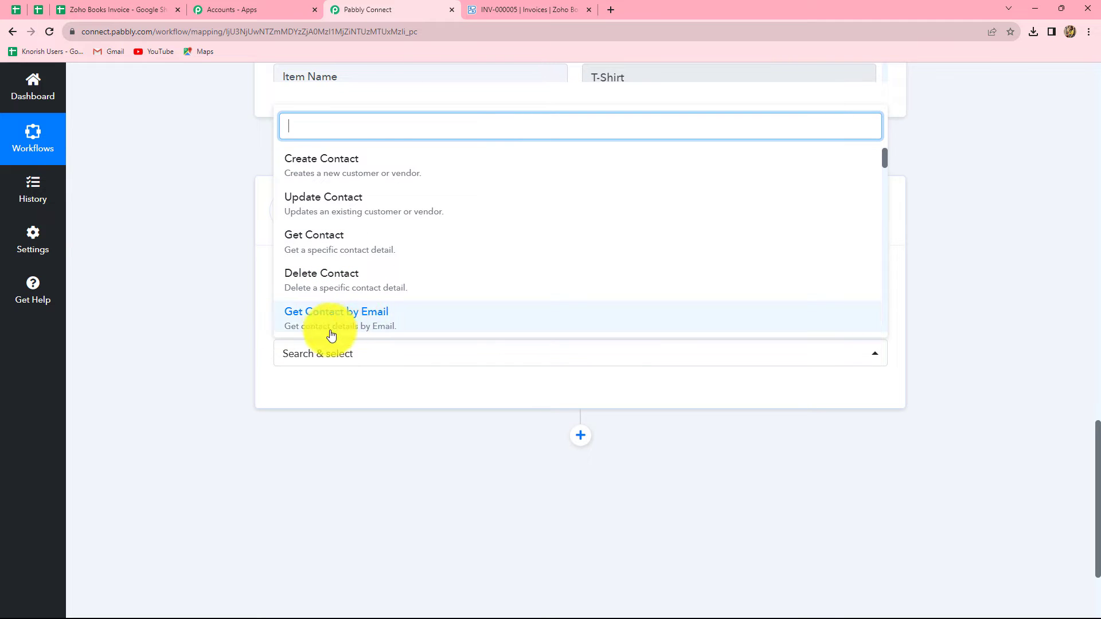
pyautogui.click(370, 326)
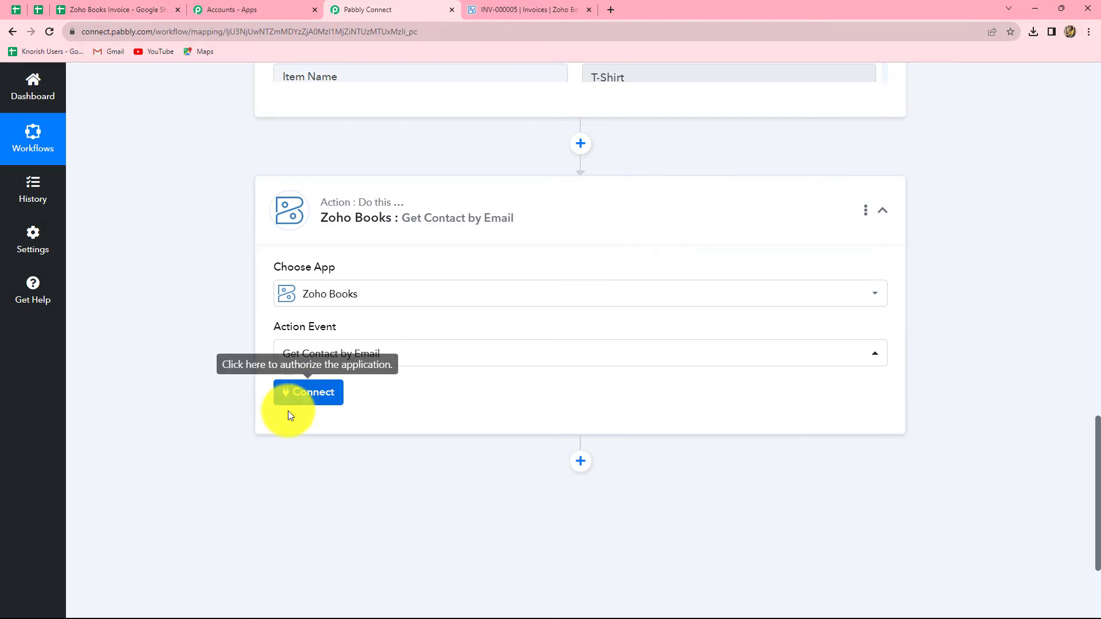
pyautogui.click(310, 387)
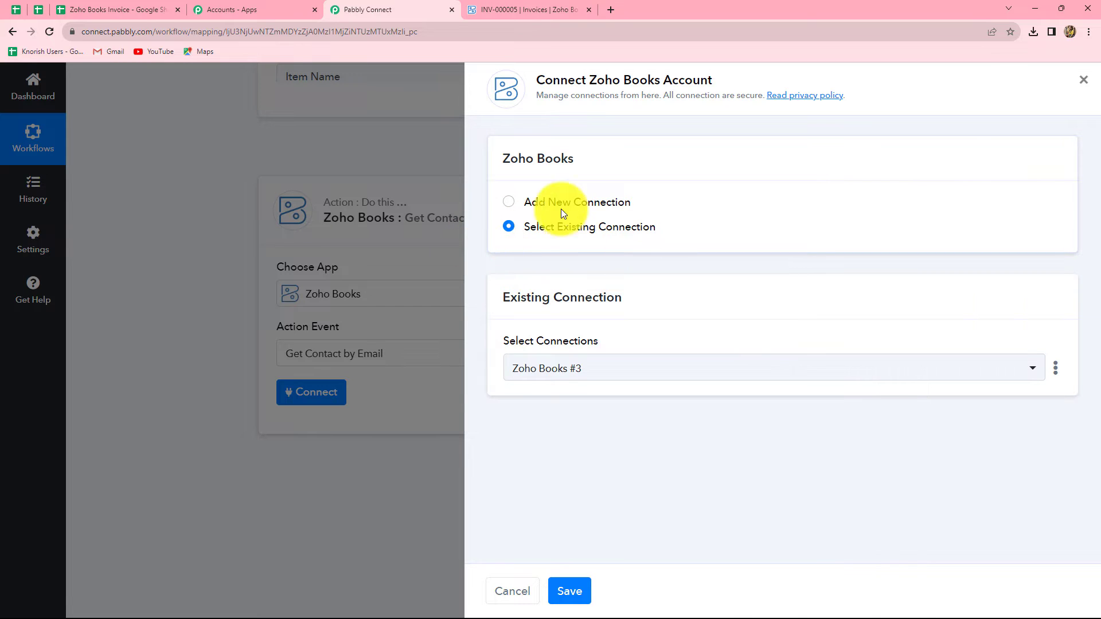
# Step: Start a new Zoho Books connection and copy the zoho.in domain from the Zoho Books address
pyautogui.click(507, 203)
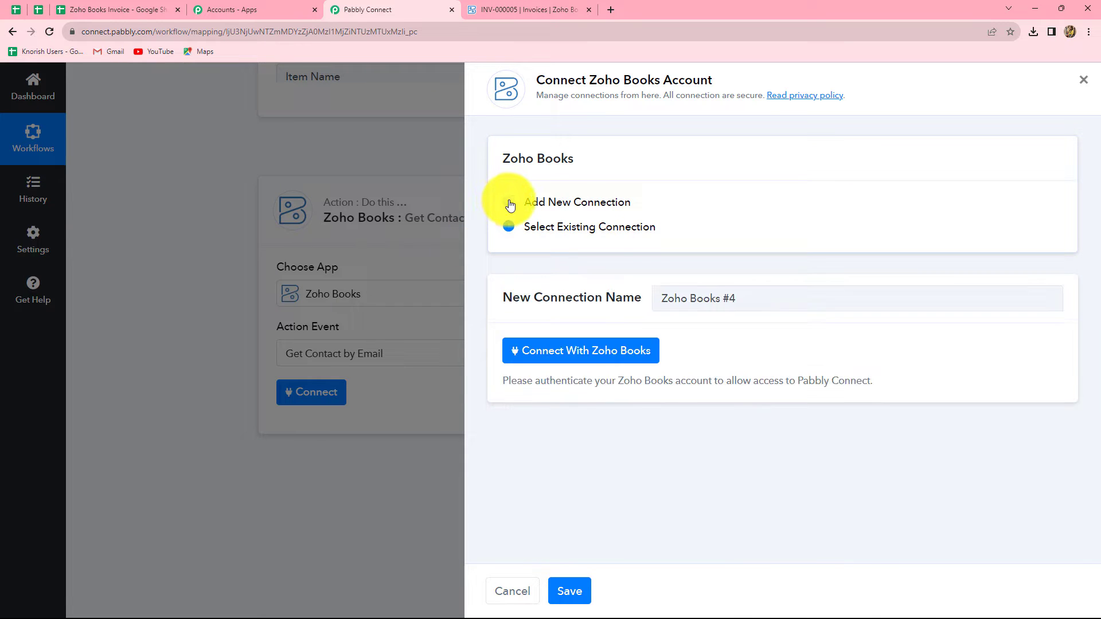
pyautogui.click(554, 359)
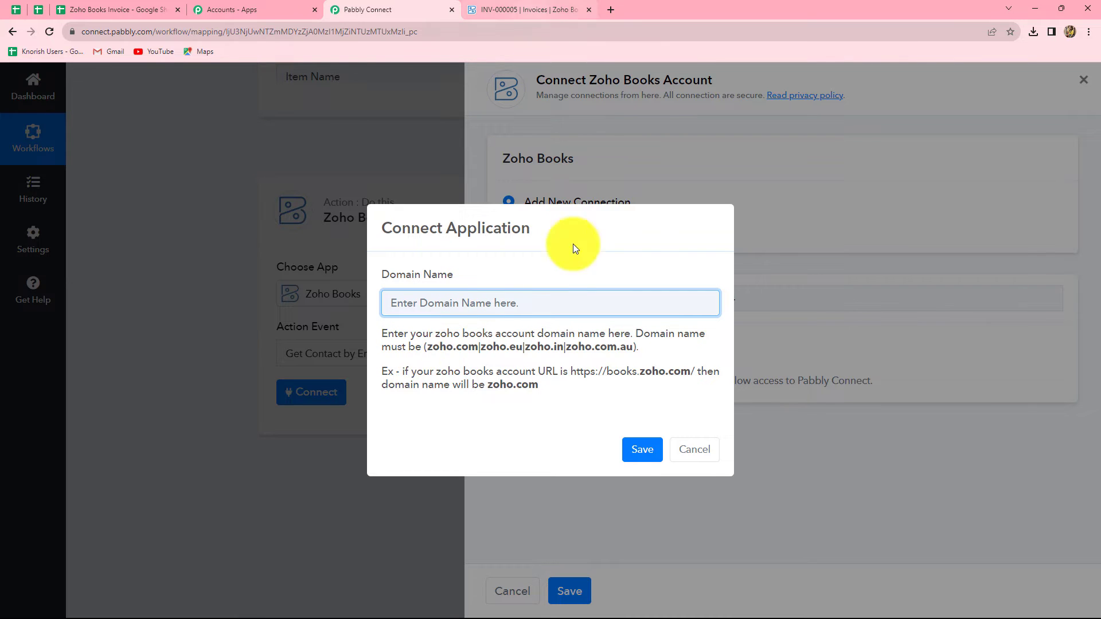
pyautogui.click(496, 6)
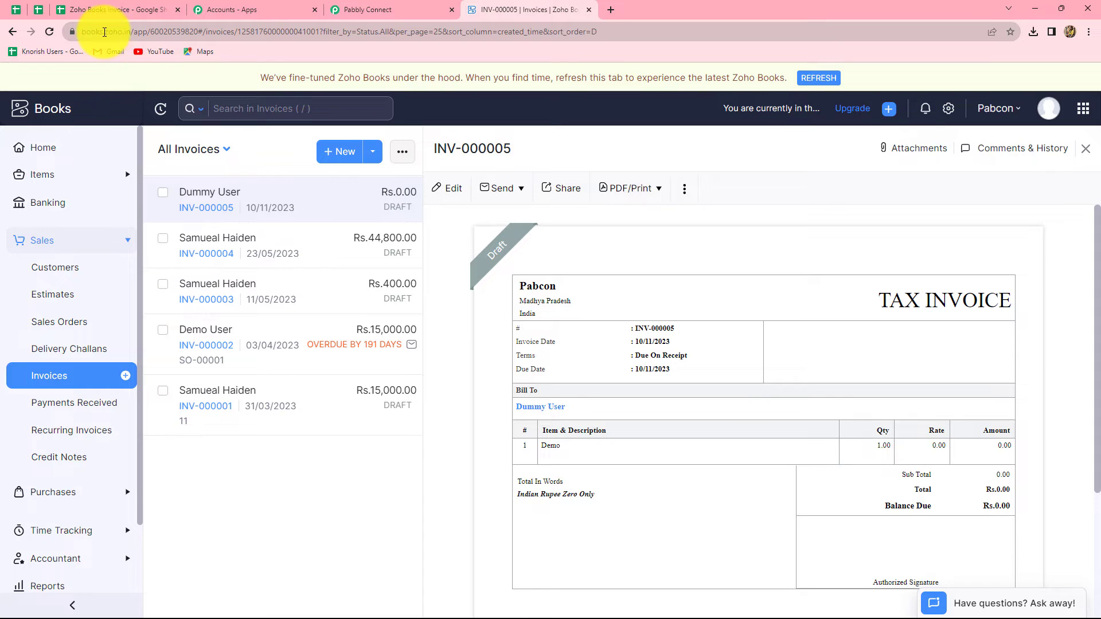
pyautogui.click(104, 32)
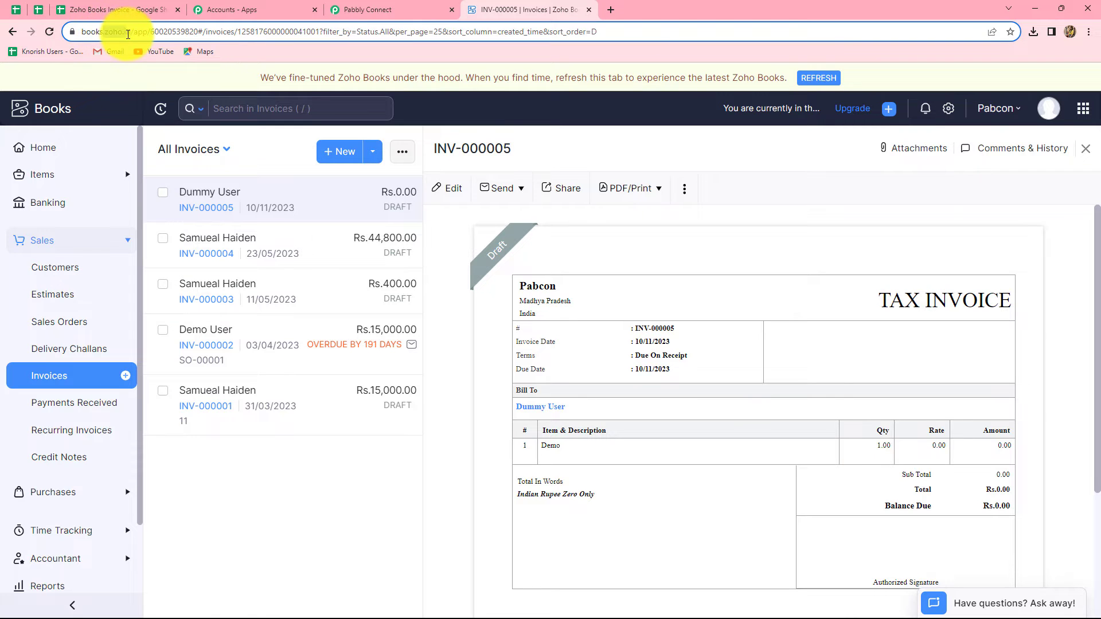
pyautogui.doubleClick(104, 31)
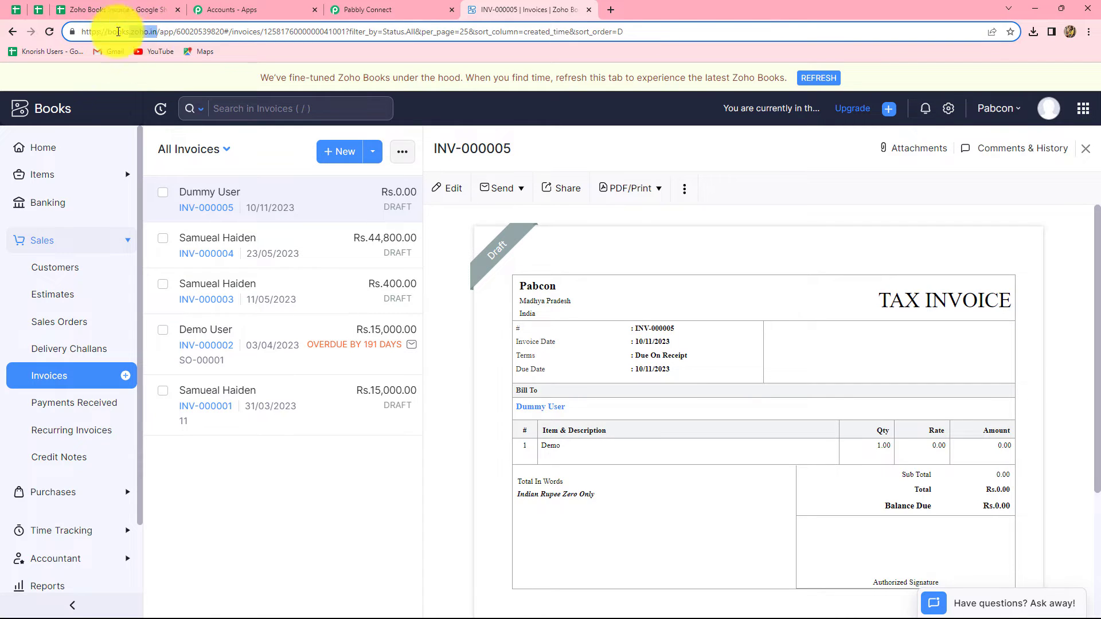
pyautogui.click(367, 10)
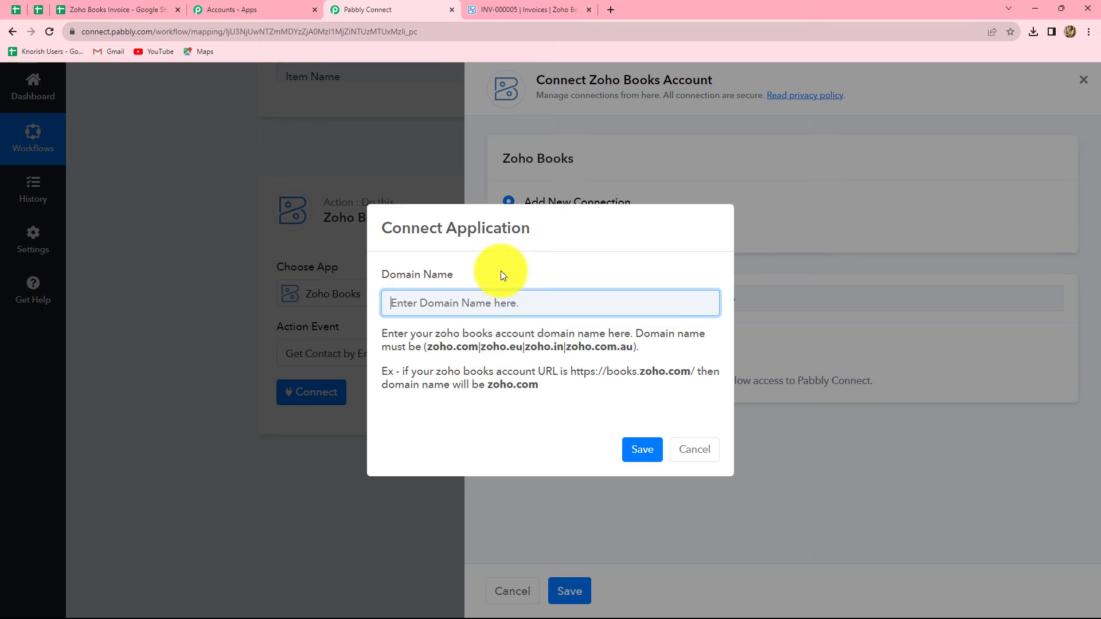
# Step: Enter zoho.in as the Domain Name, save, and accept Zoho's authorization request
pyautogui.doubleClick(544, 347)
pyautogui.hotkey('ctrl', 'c')
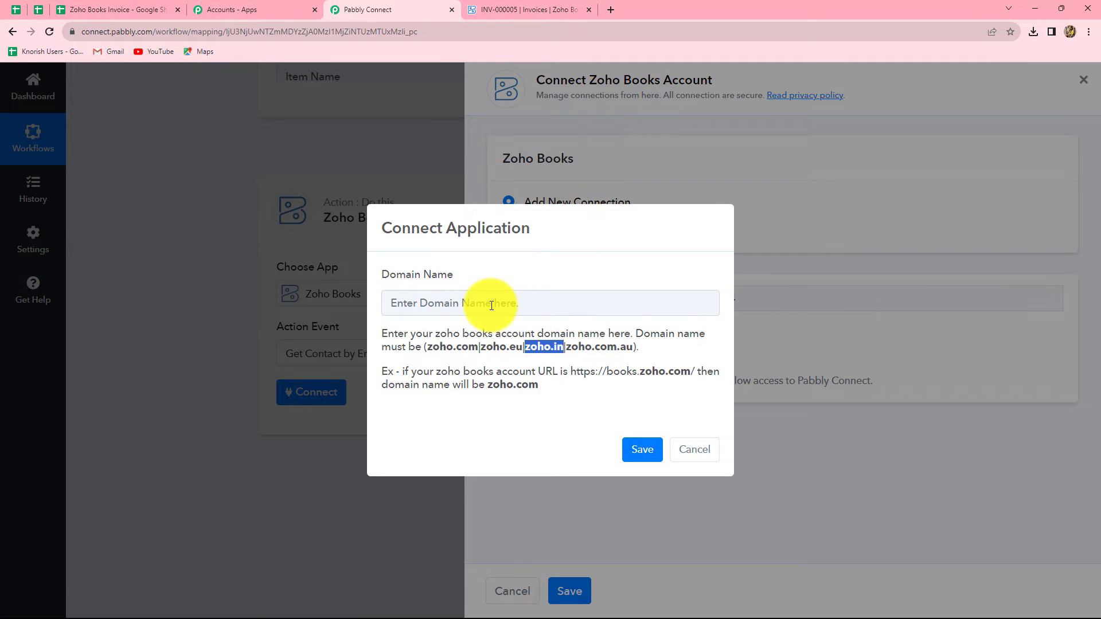
pyautogui.click(492, 302)
pyautogui.hotkey('ctrl', 'v')
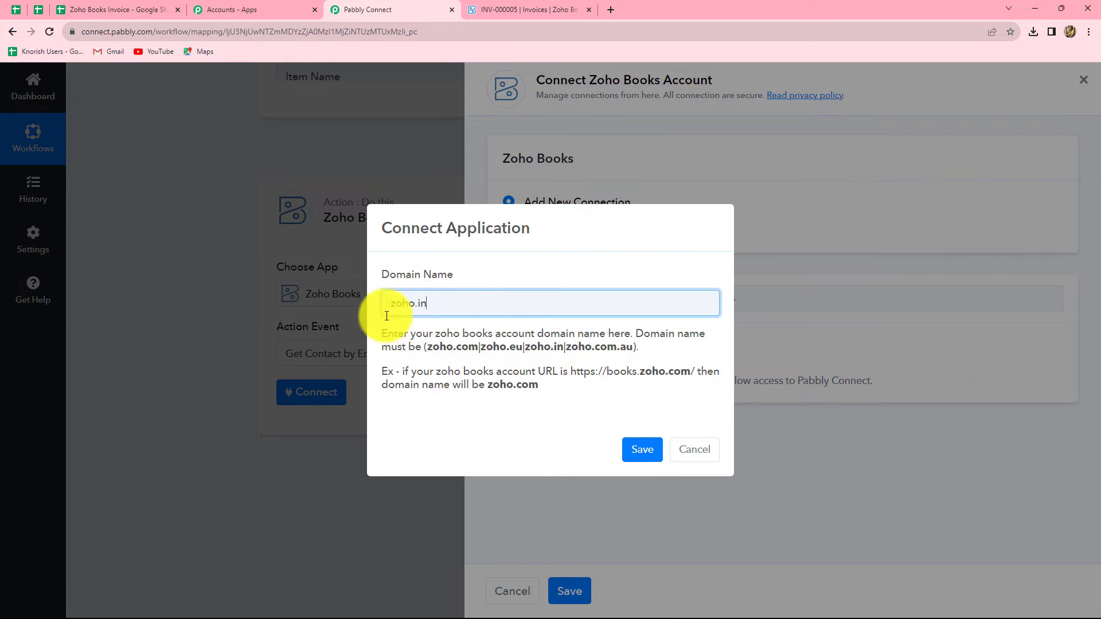
pyautogui.click(652, 454)
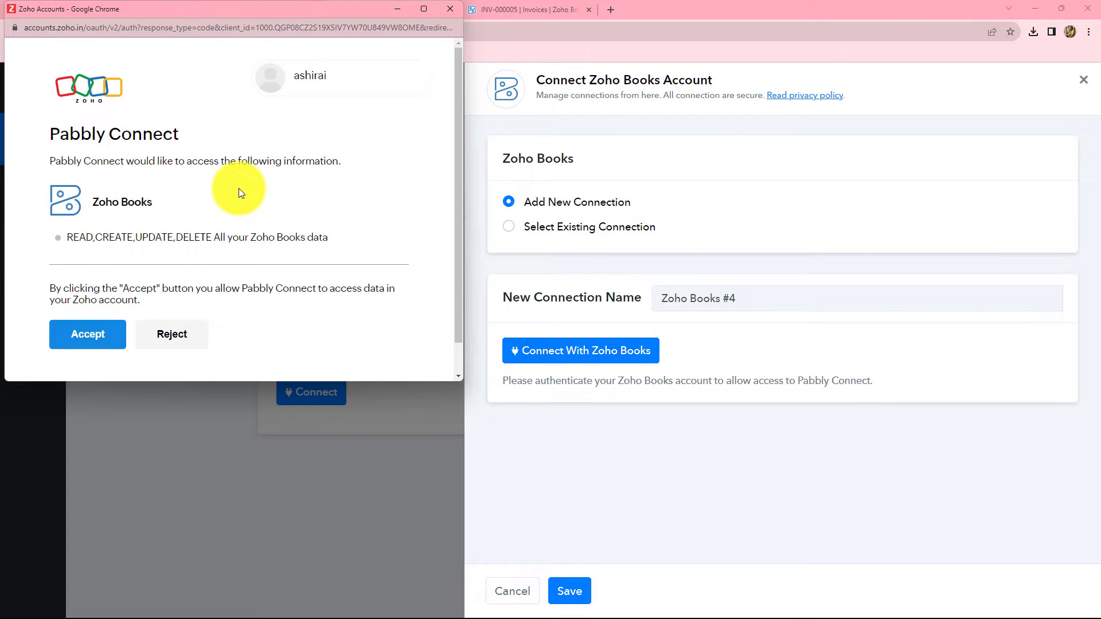
pyautogui.click(79, 342)
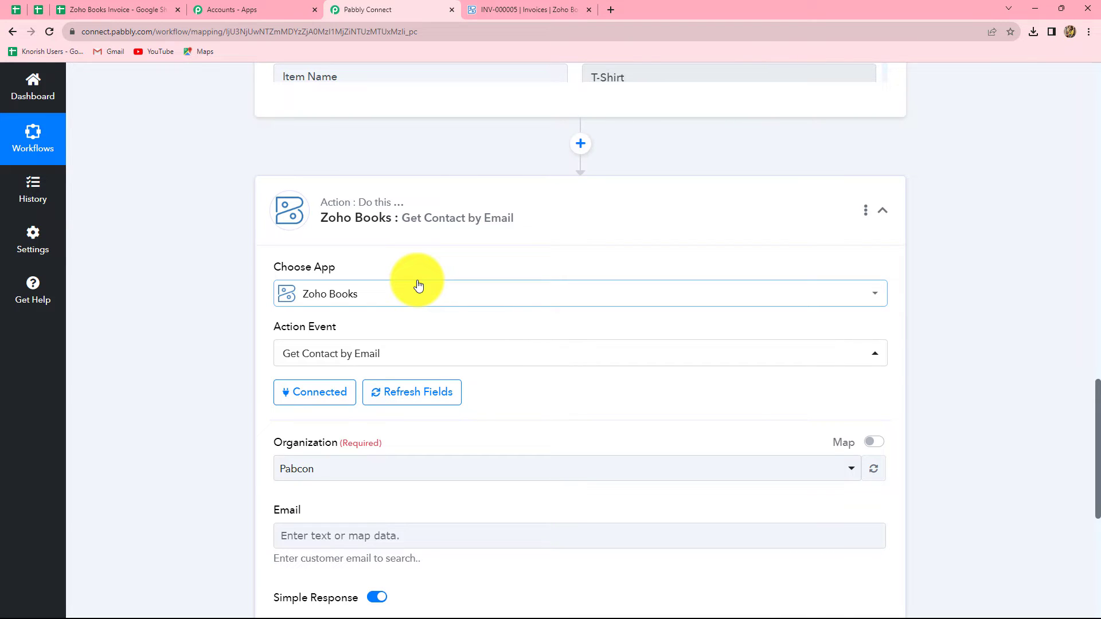
# Step: Select Pabcon as the Zoho Books organization
pyautogui.scroll(-6, 418, 285)
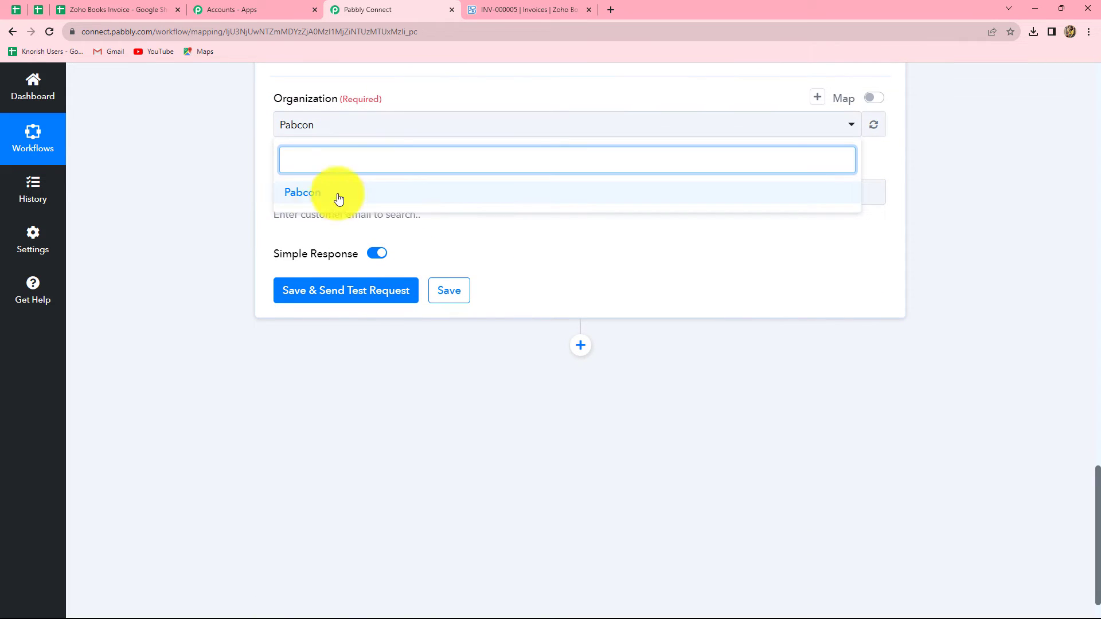
pyautogui.click(224, 171)
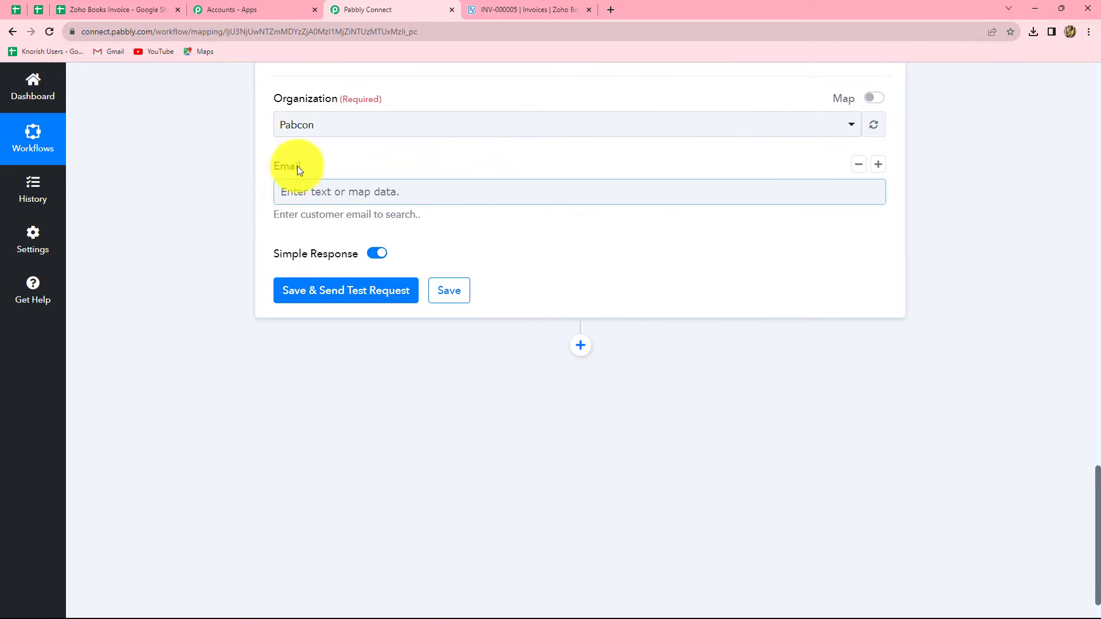
pyautogui.scroll(3, 320, 349)
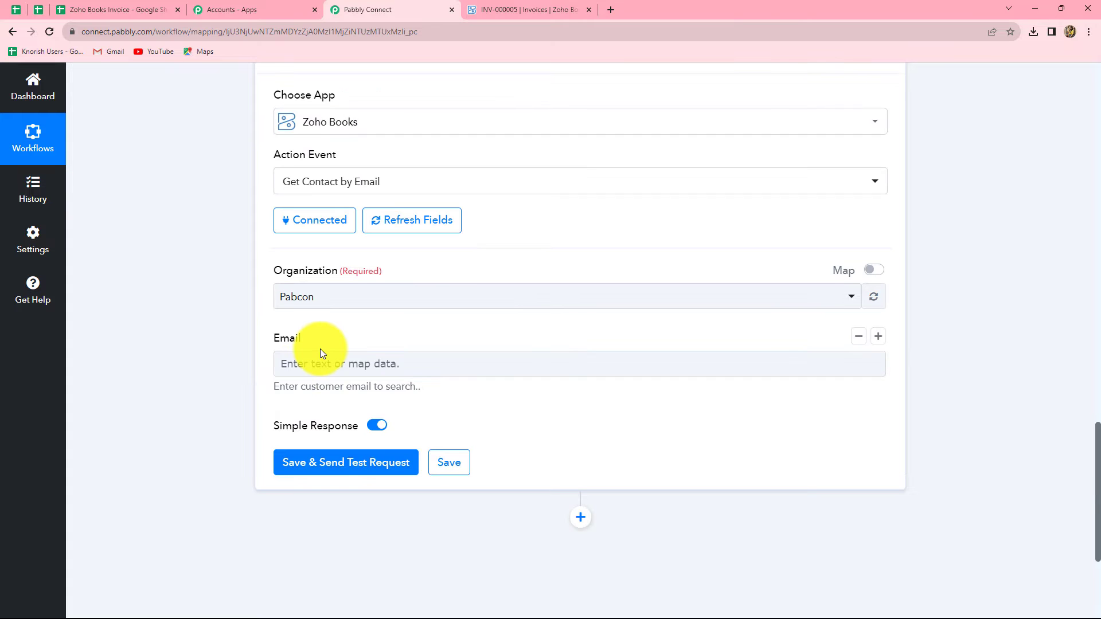
pyautogui.scroll(-2, 320, 348)
# Step: Map the Google Sheets step's Email value into the Email field
pyautogui.click(320, 253)
pyautogui.click(232, 327)
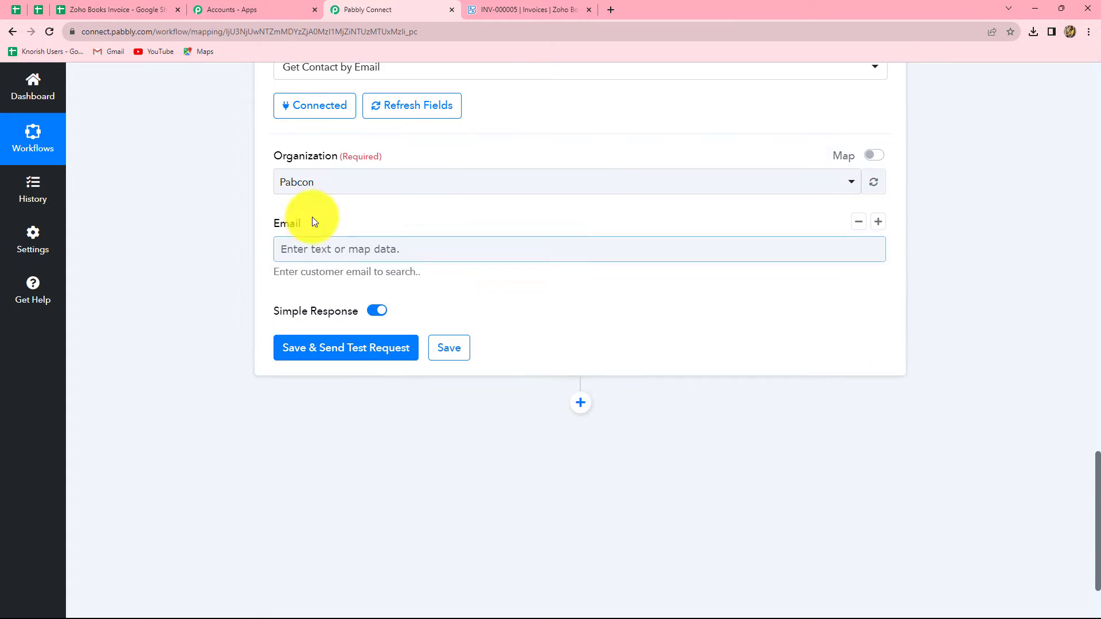
pyautogui.scroll(10, 334, 256)
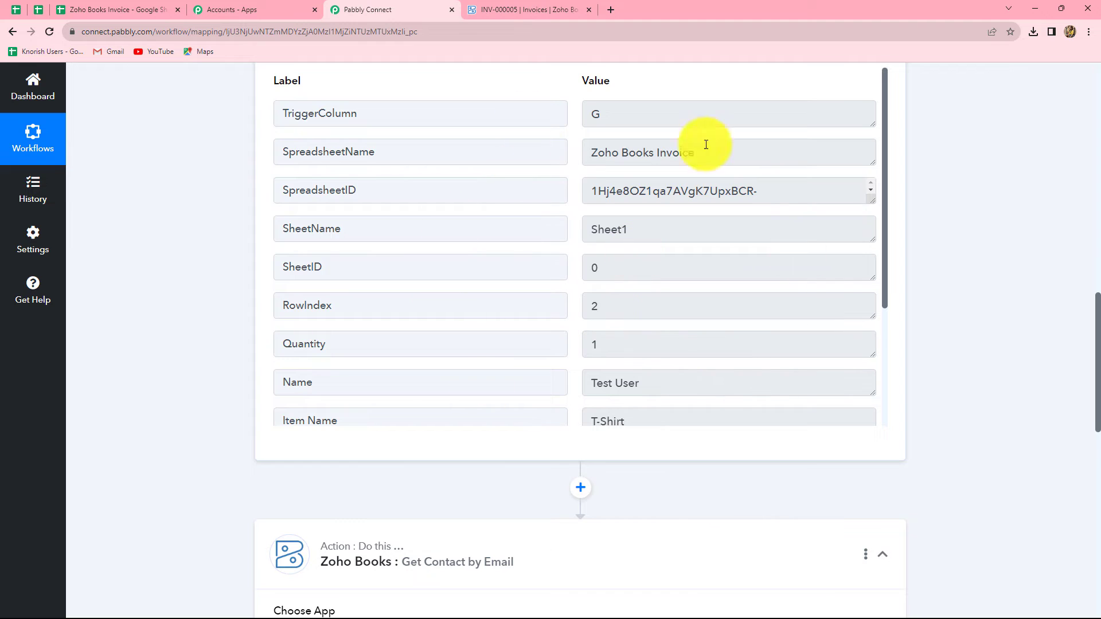
pyautogui.scroll(-4, 1015, 330)
pyautogui.scroll(-8, 1016, 333)
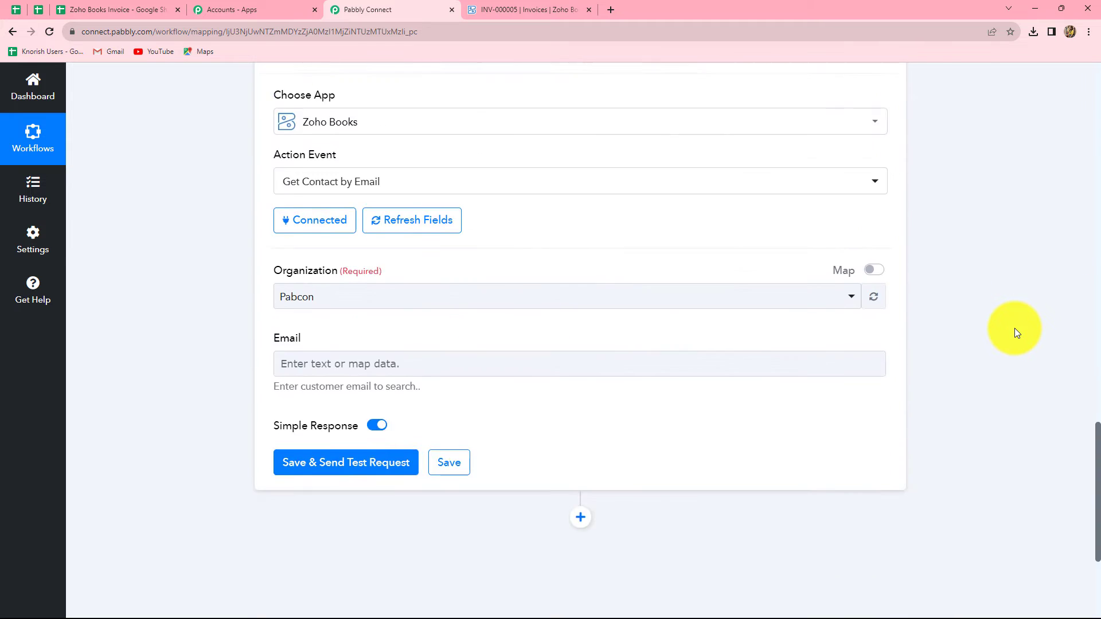
pyautogui.click(456, 194)
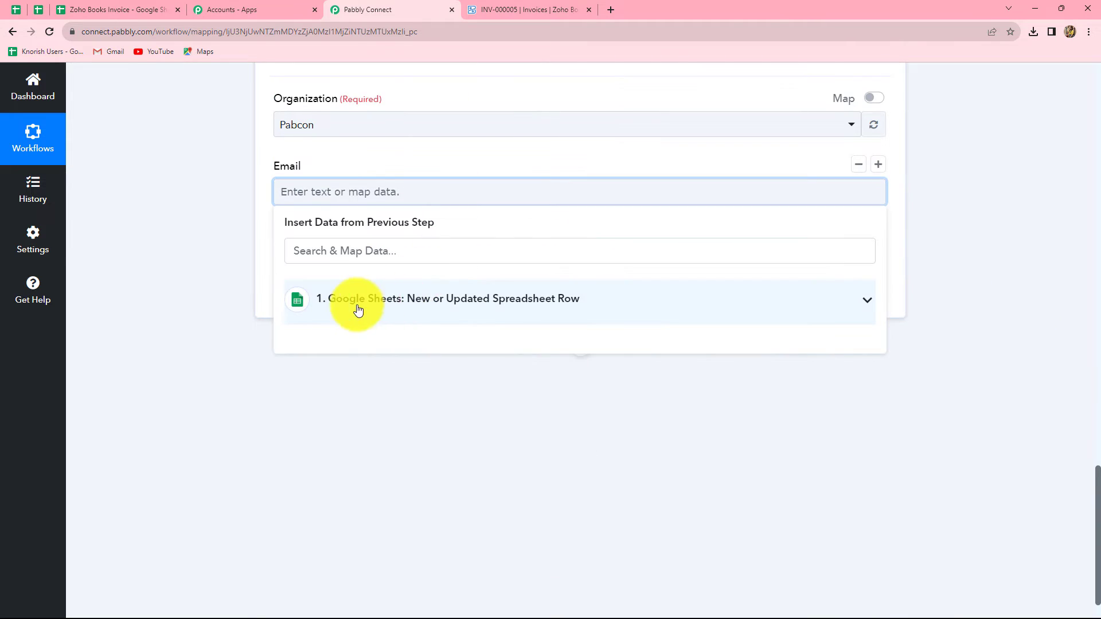
pyautogui.click(408, 304)
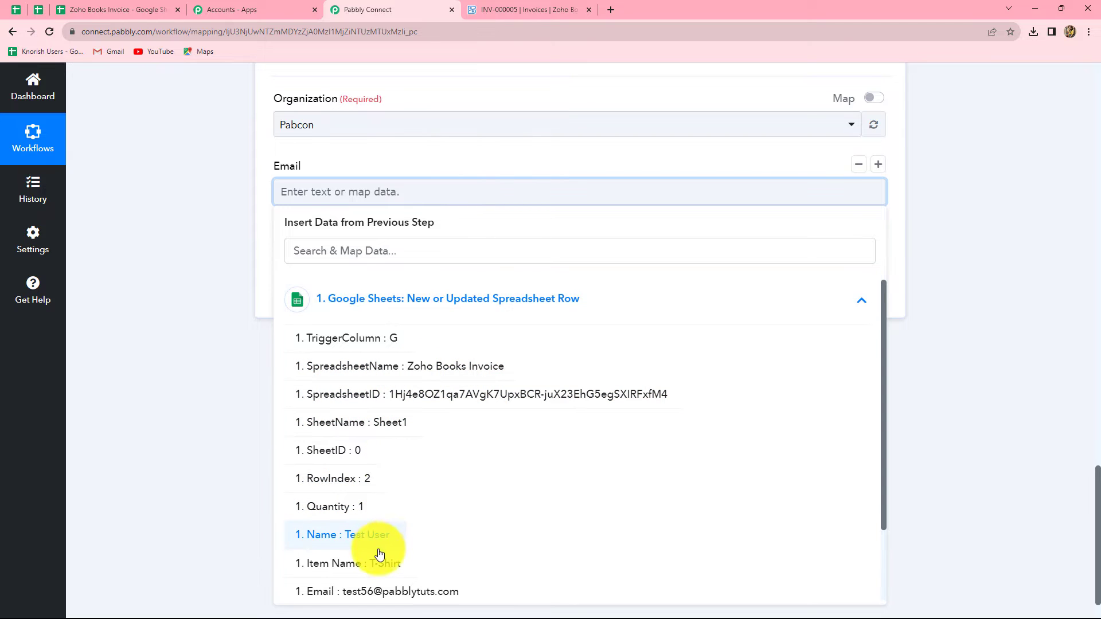
pyautogui.scroll(-1, 422, 479)
pyautogui.scroll(-2, 421, 479)
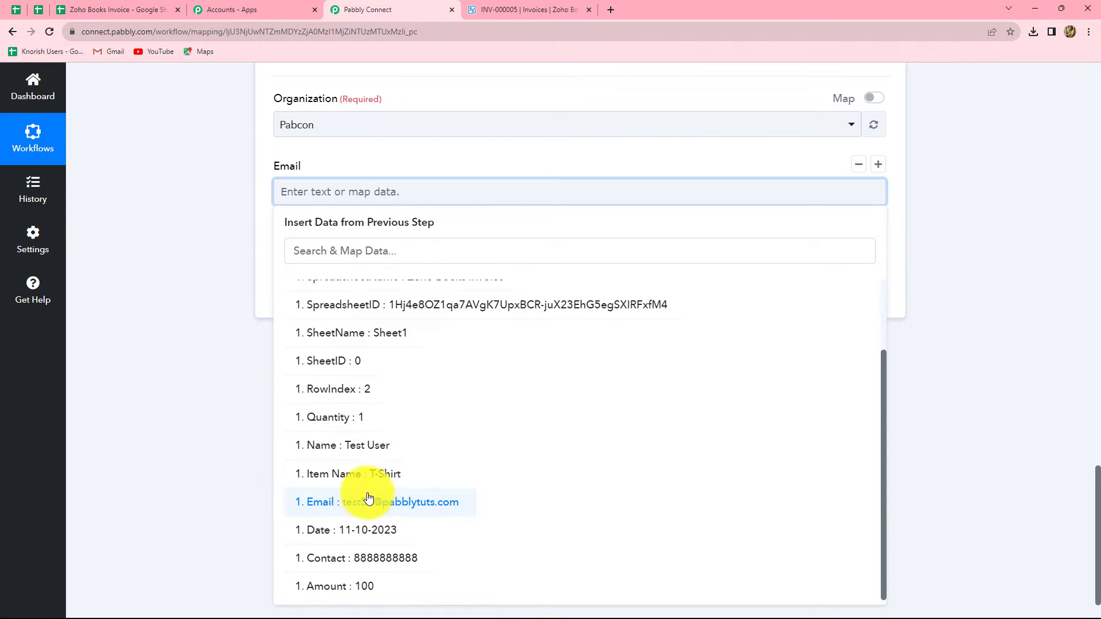
pyautogui.click(421, 503)
pyautogui.click(938, 260)
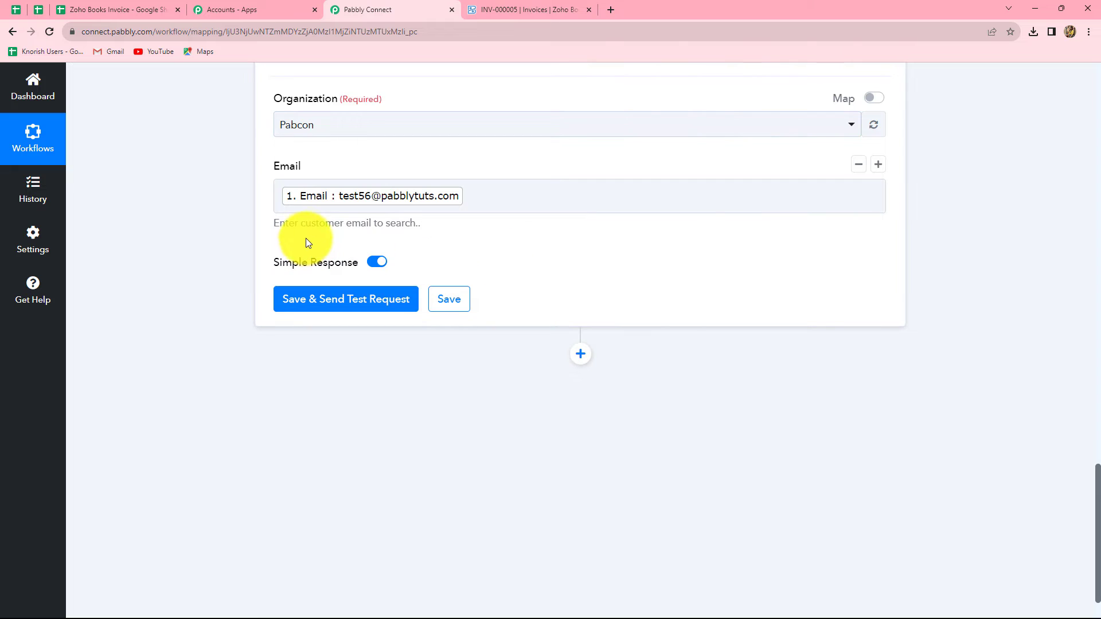
# Step: Send the lookup test and check the Code 0 success response with the contact's Contact Id
pyautogui.click(318, 300)
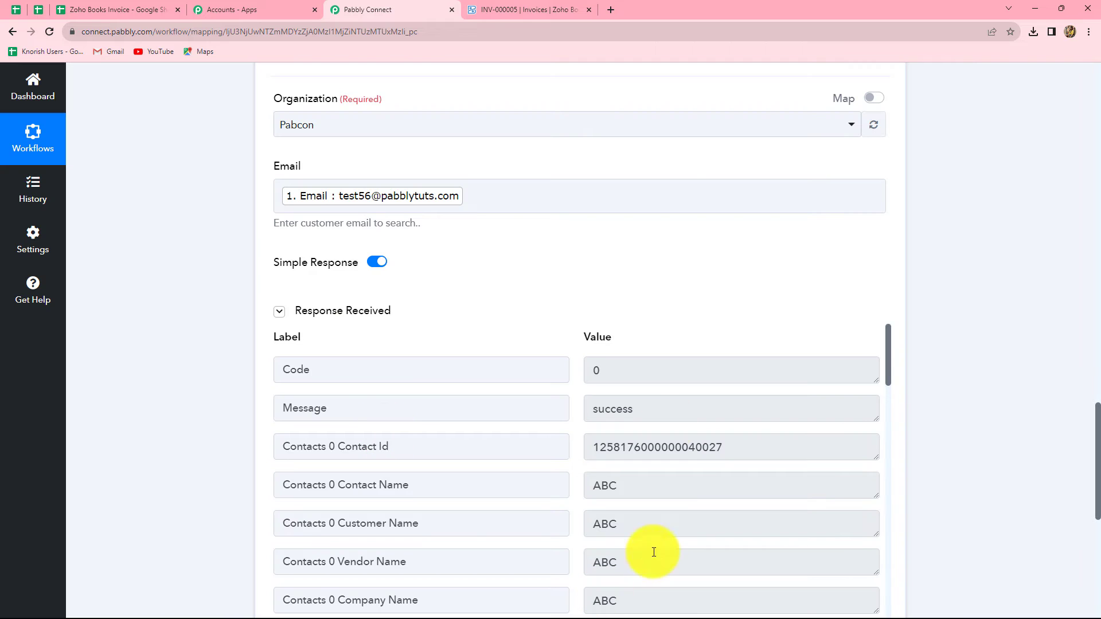
pyautogui.scroll(-3, 1085, 429)
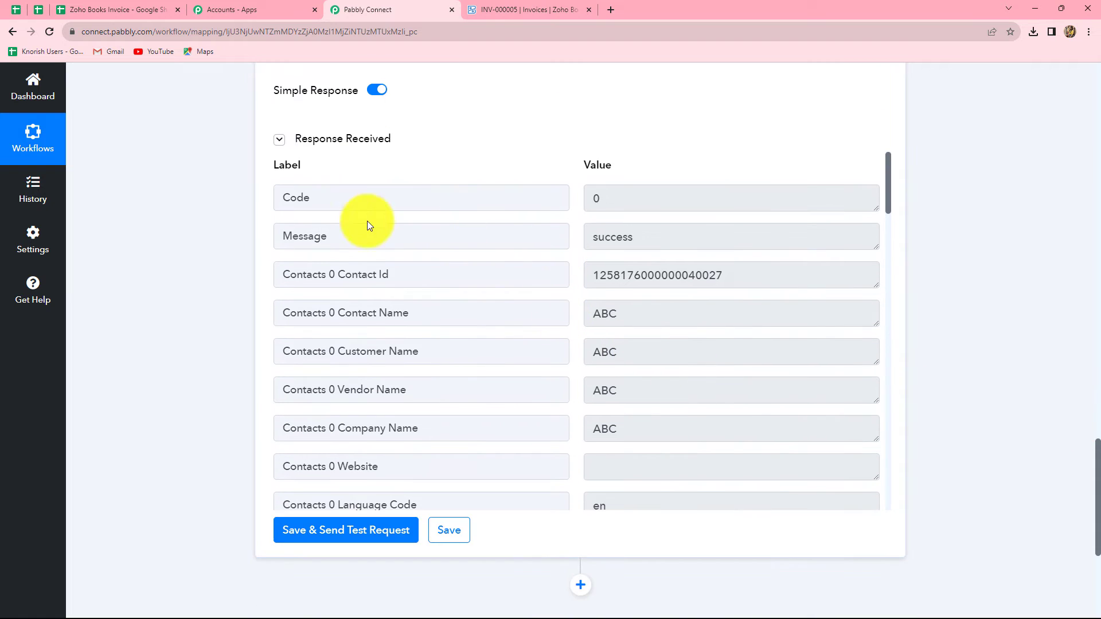
pyautogui.click(595, 274)
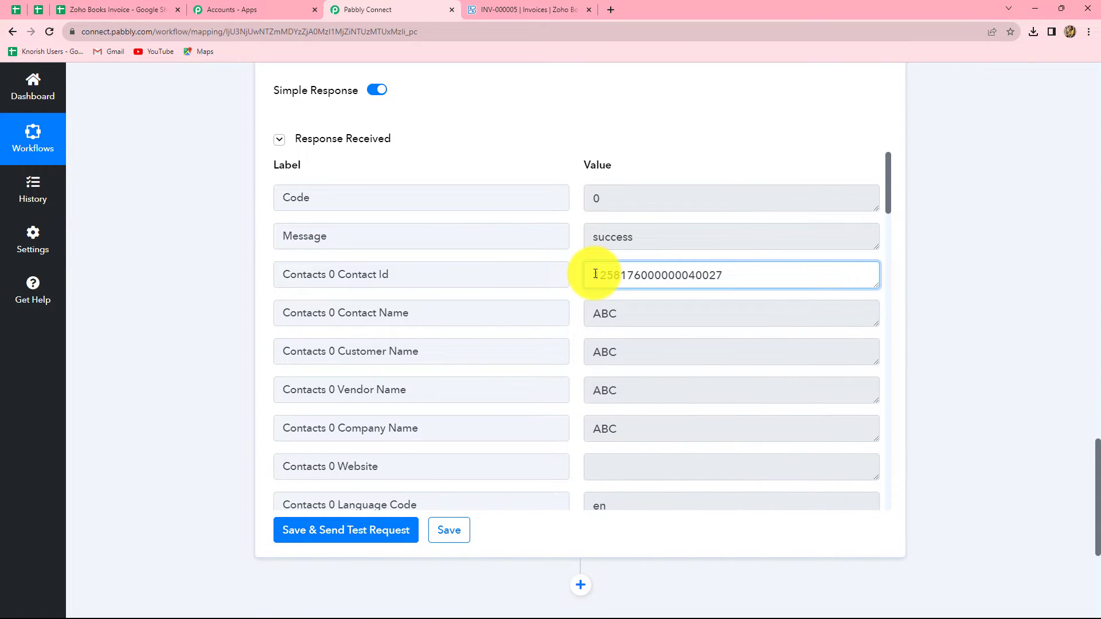
pyautogui.moveTo(595, 274); pyautogui.dragTo(717, 294)
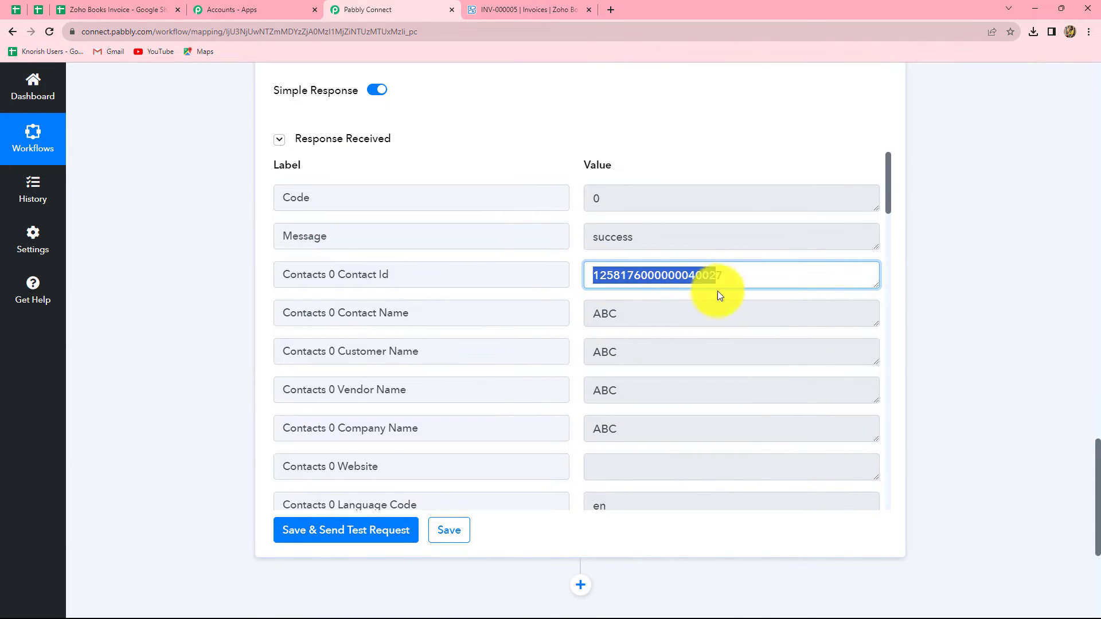
pyautogui.click(604, 332)
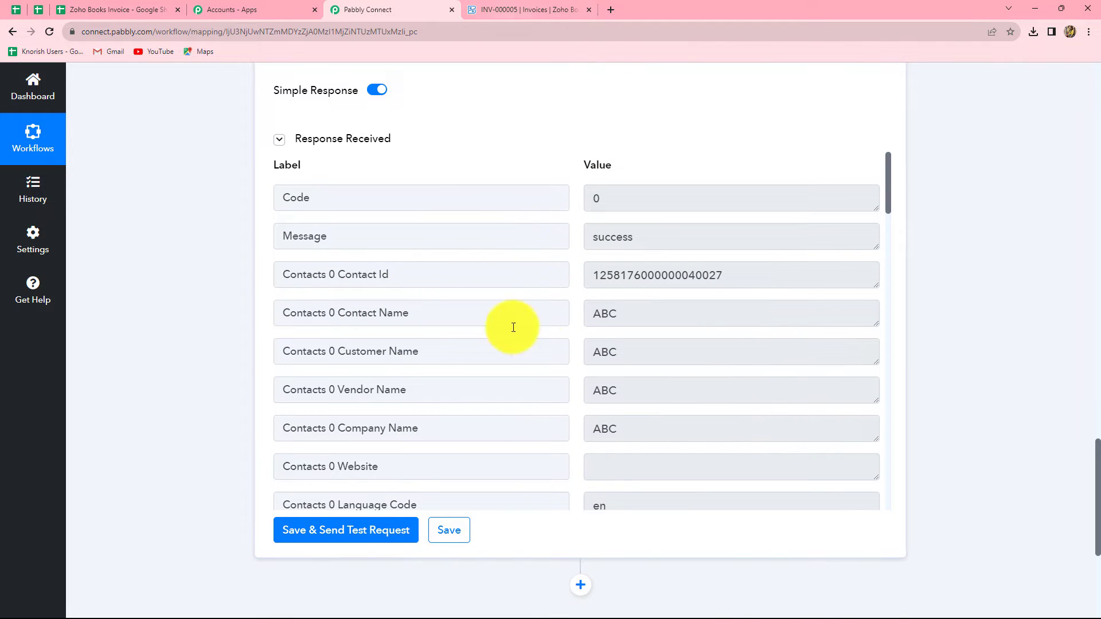
pyautogui.click(509, 5)
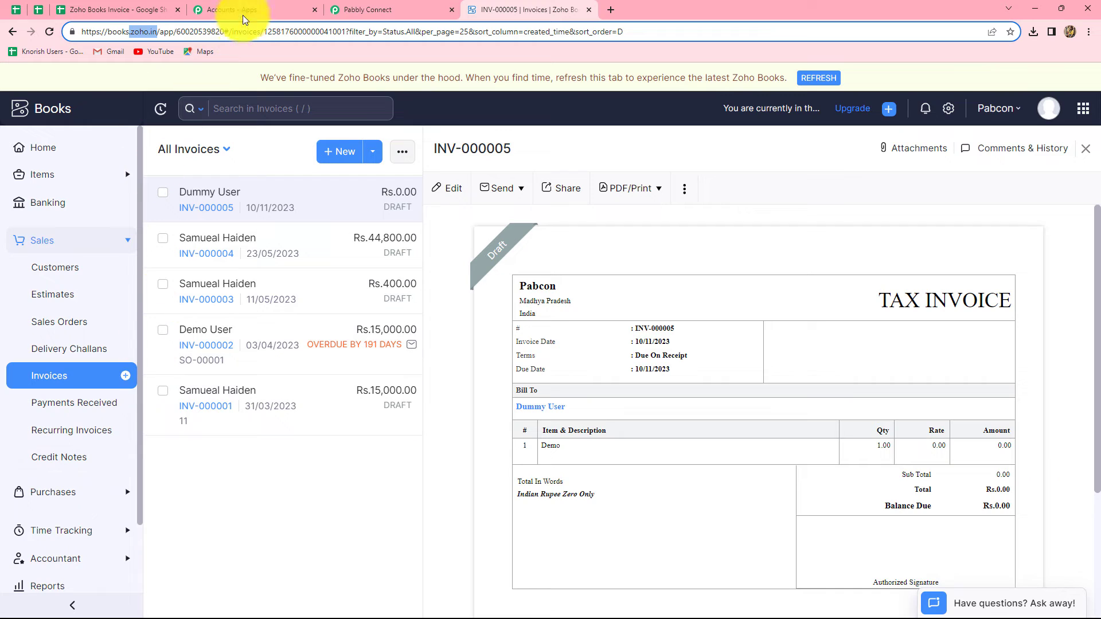
pyautogui.click(356, 8)
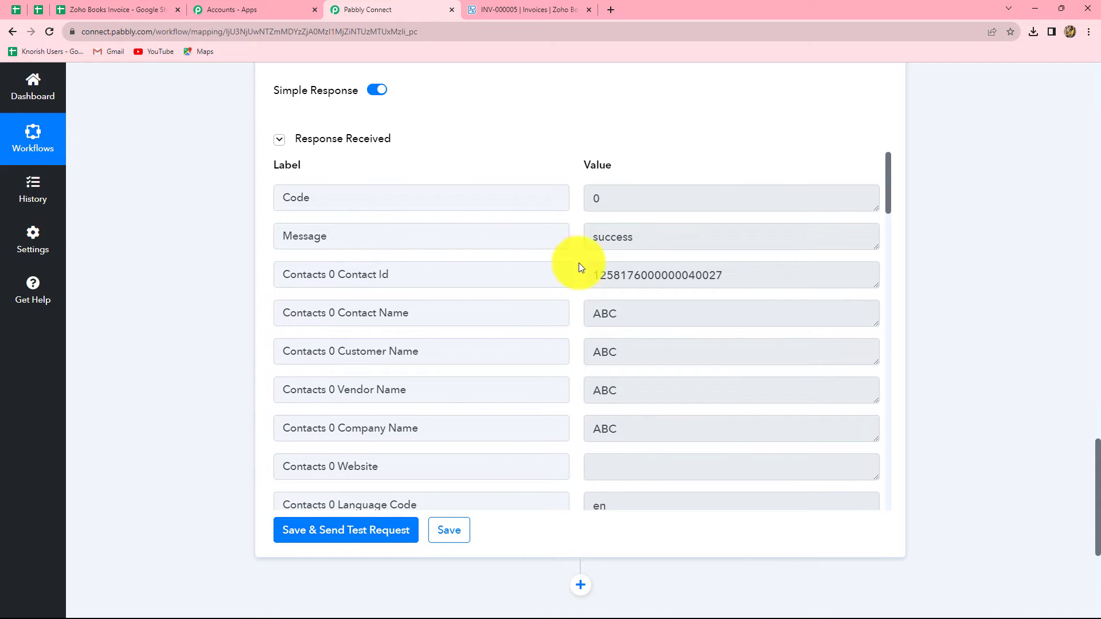
pyautogui.press('Tab')
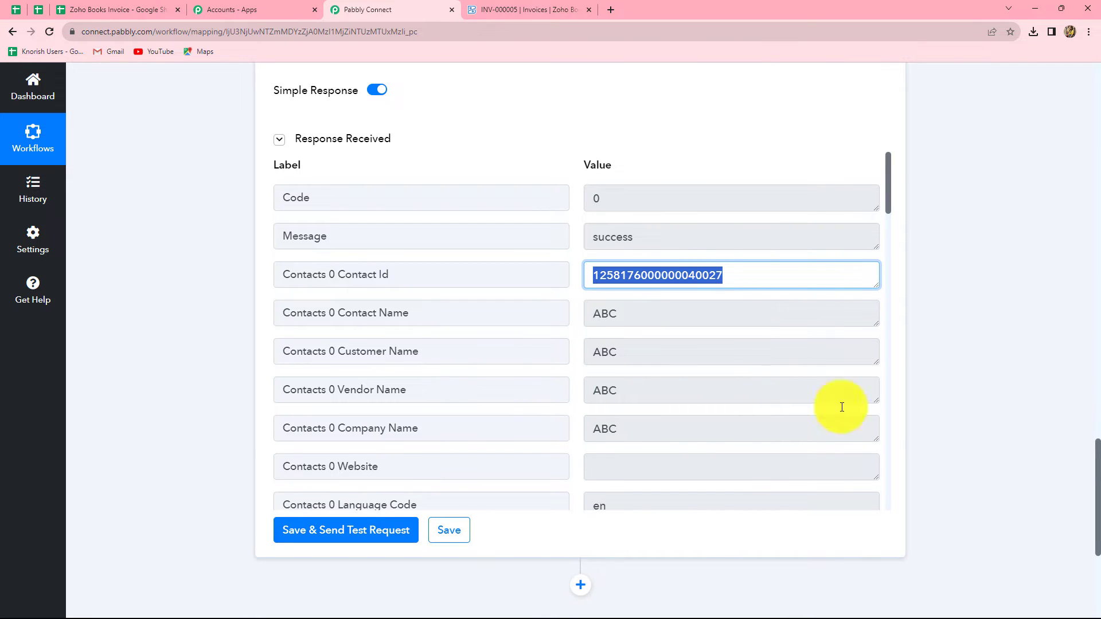
pyautogui.scroll(-5, 1045, 435)
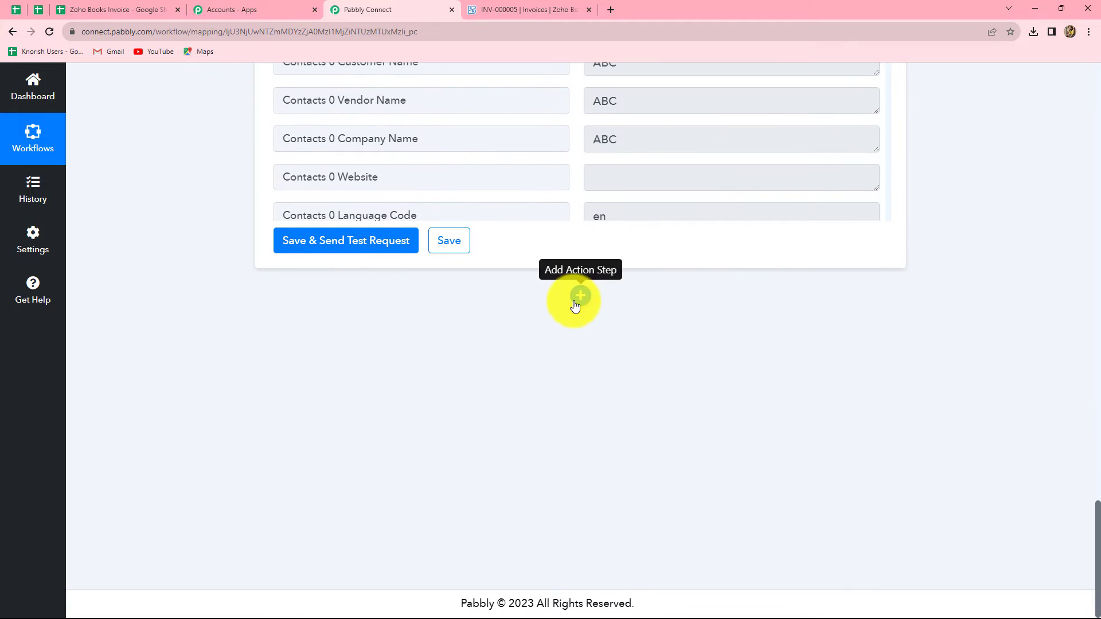
# Step: Add a Filter step using '2. Contacts 0 Contact Id' as its label
pyautogui.click(578, 299)
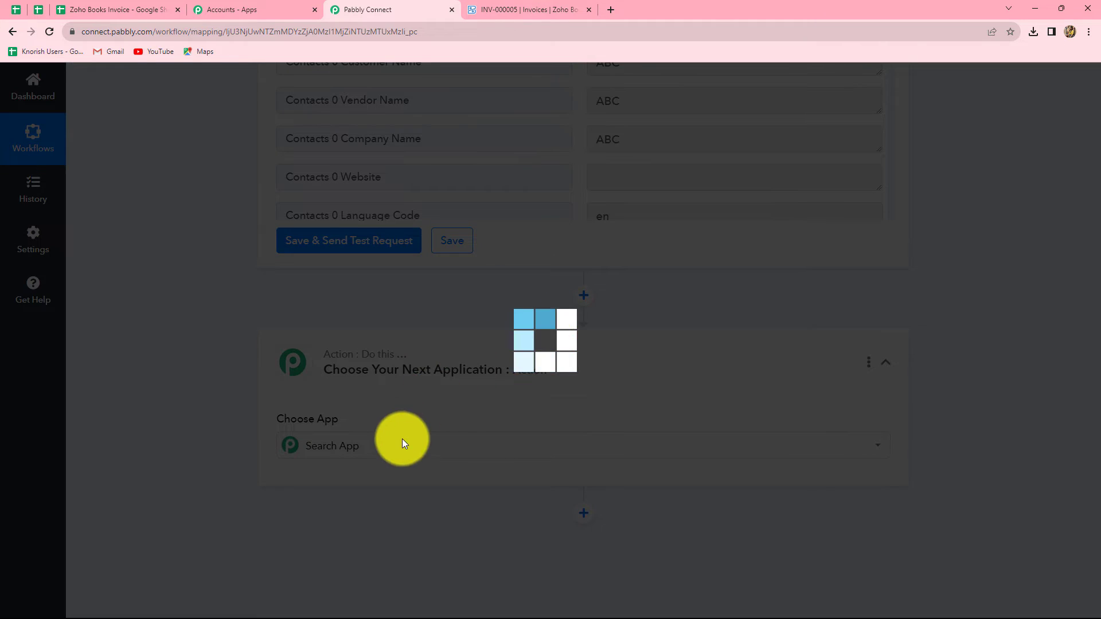
pyautogui.scroll(-3, 330, 281)
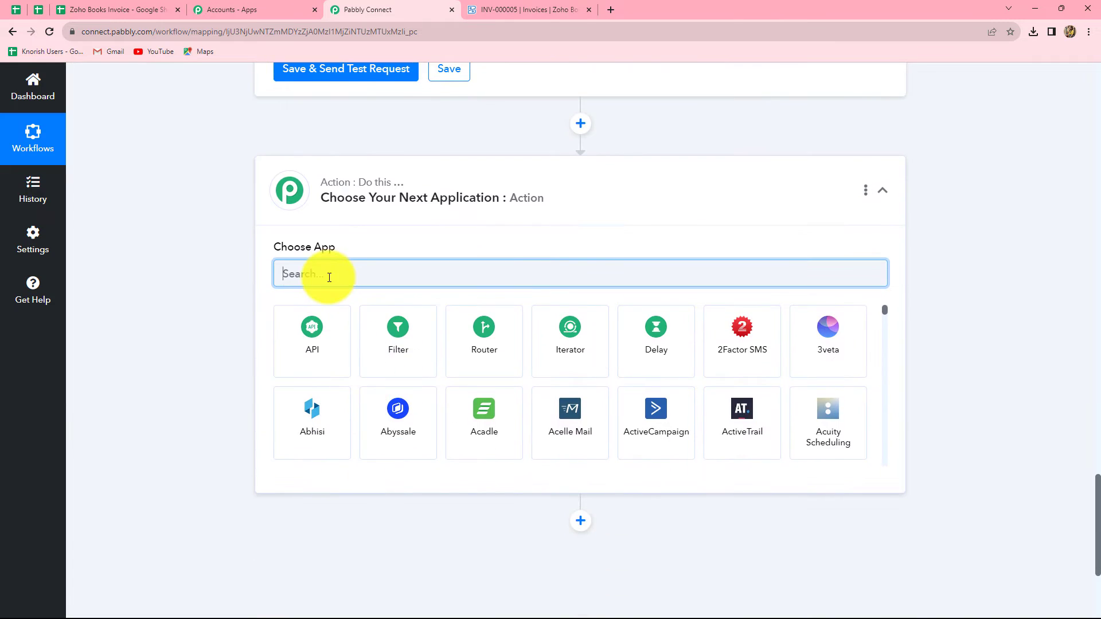
pyautogui.click(430, 355)
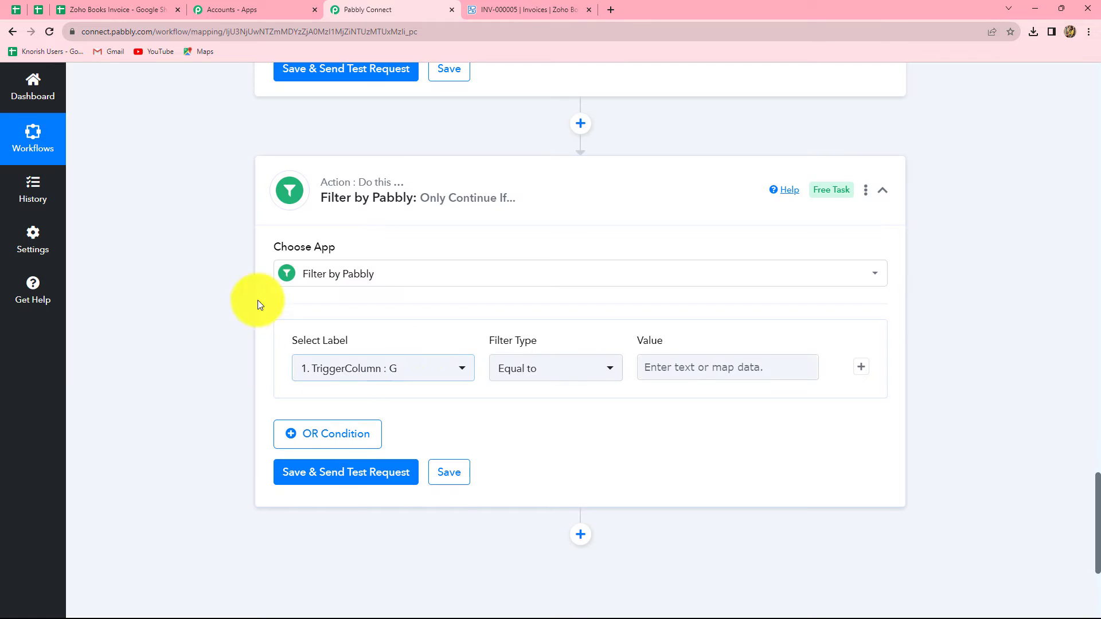
pyautogui.click(381, 376)
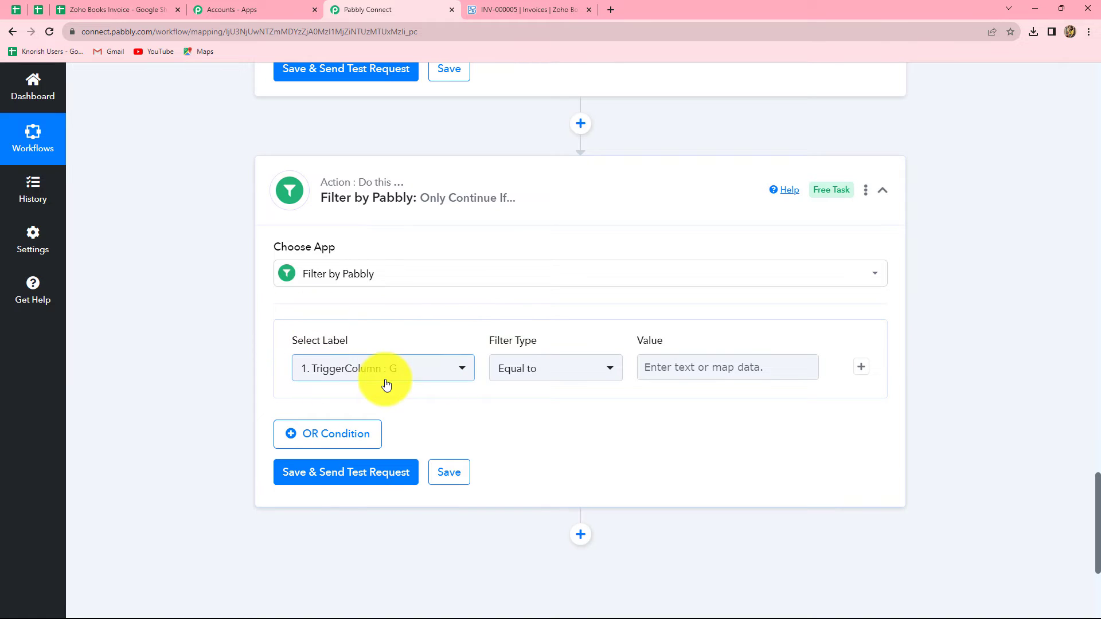
pyautogui.click(415, 377)
pyautogui.click(407, 321)
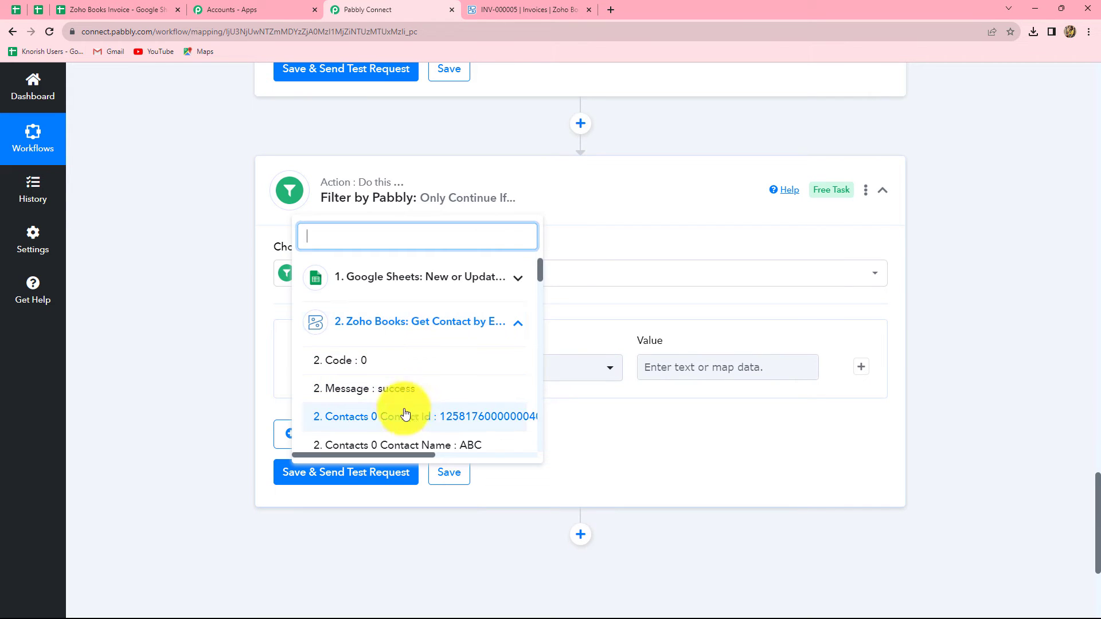
pyautogui.click(445, 419)
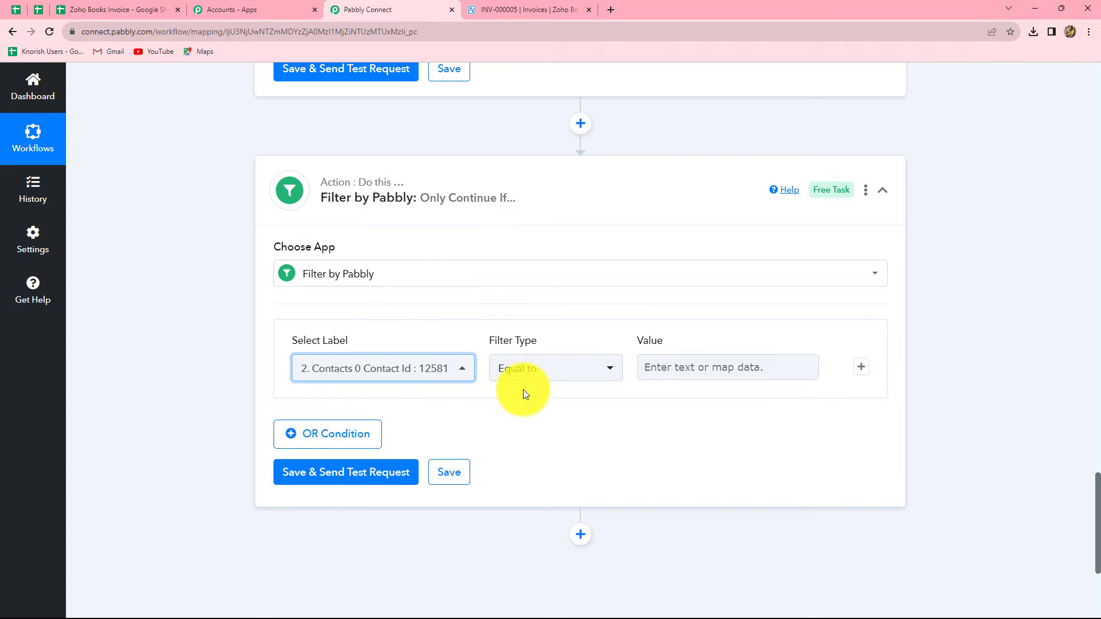
# Step: Set the filter type to Exists, keeping Contacts 0 Contact Id as the field
pyautogui.click(549, 372)
pyautogui.click(535, 261)
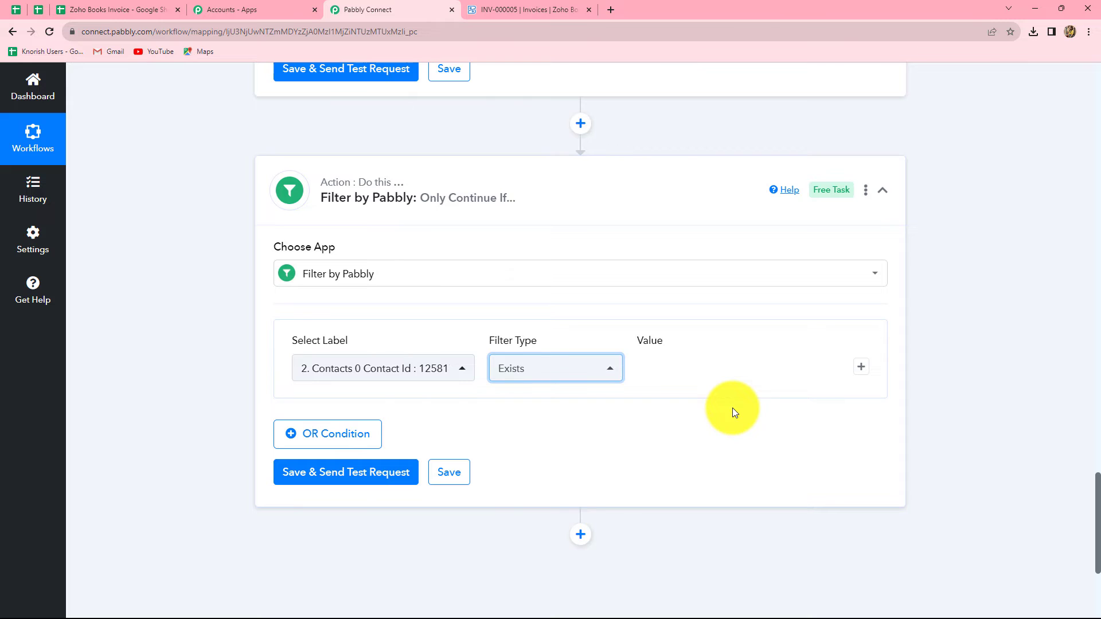
pyautogui.click(453, 369)
pyautogui.click(397, 392)
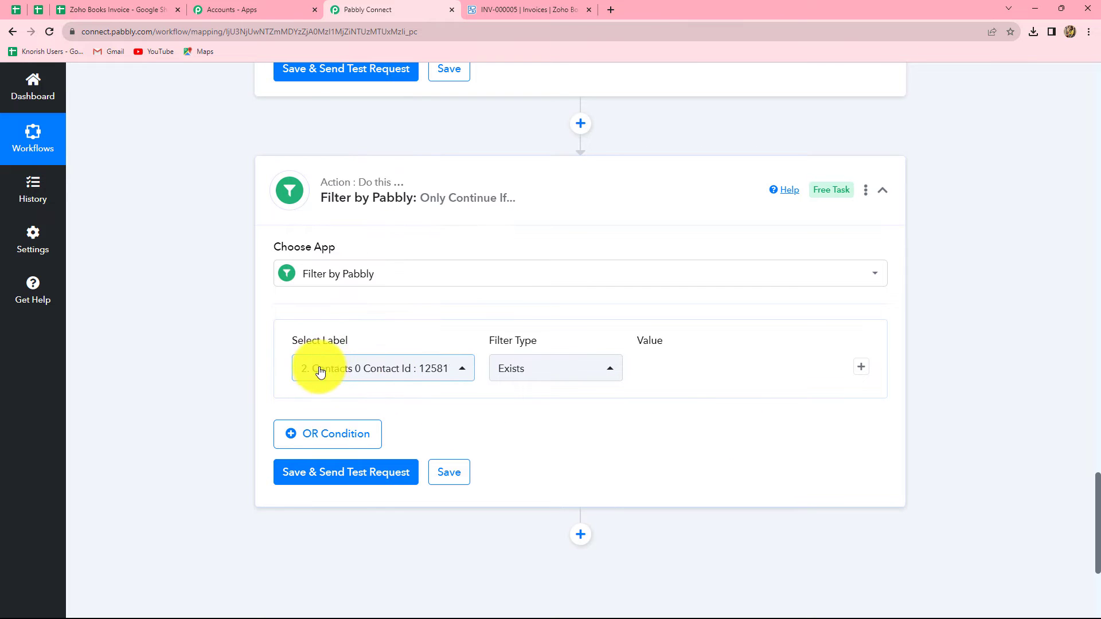
pyautogui.click(369, 369)
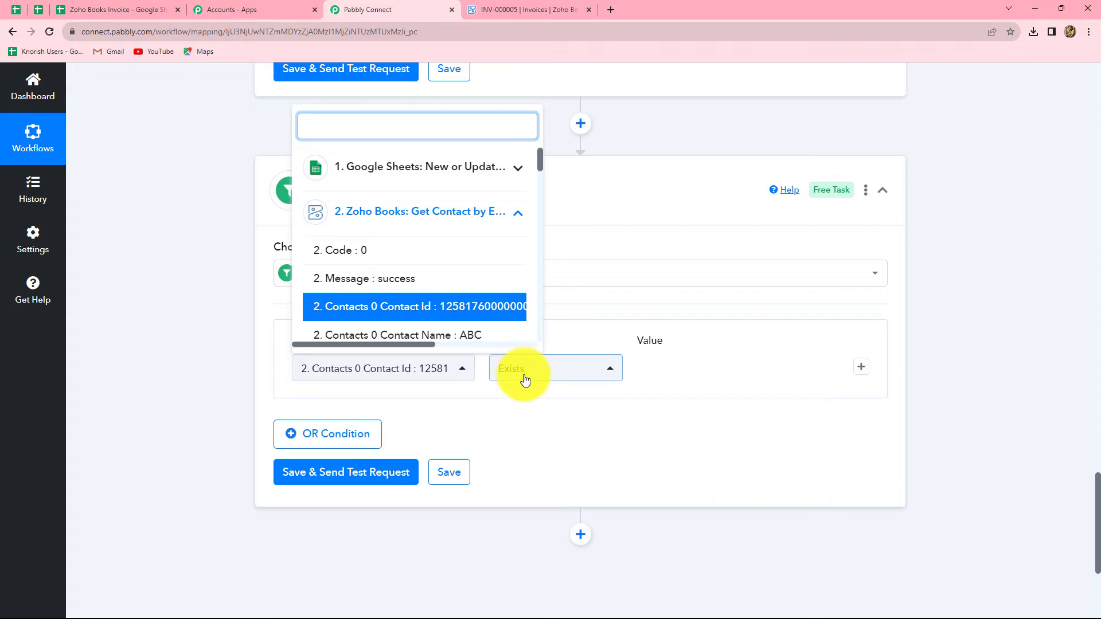
pyautogui.click(563, 417)
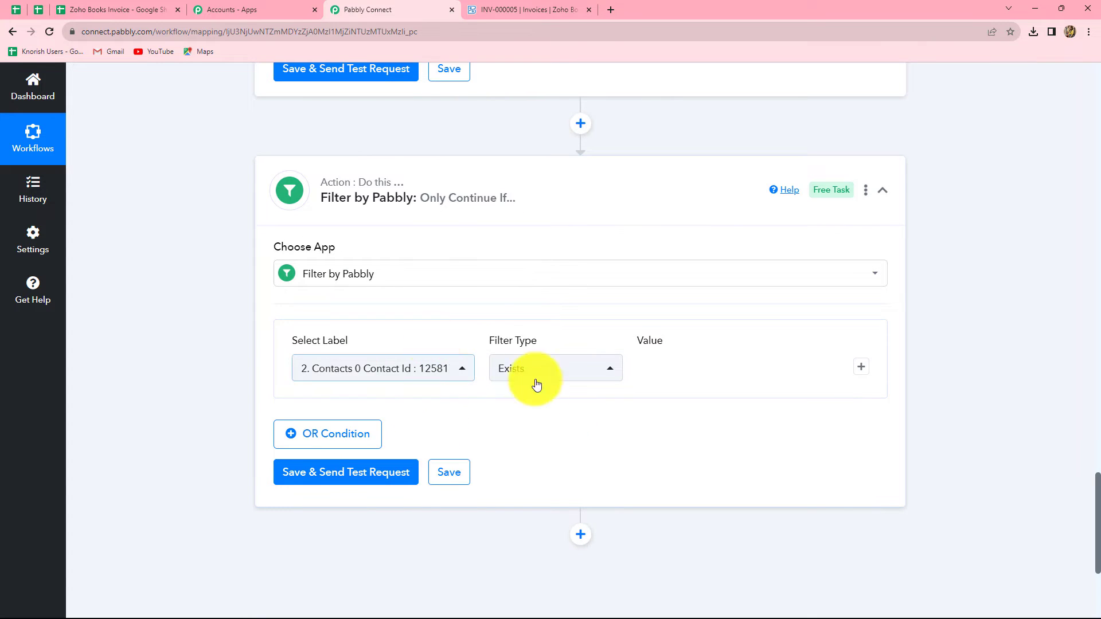
pyautogui.scroll(-2, 528, 401)
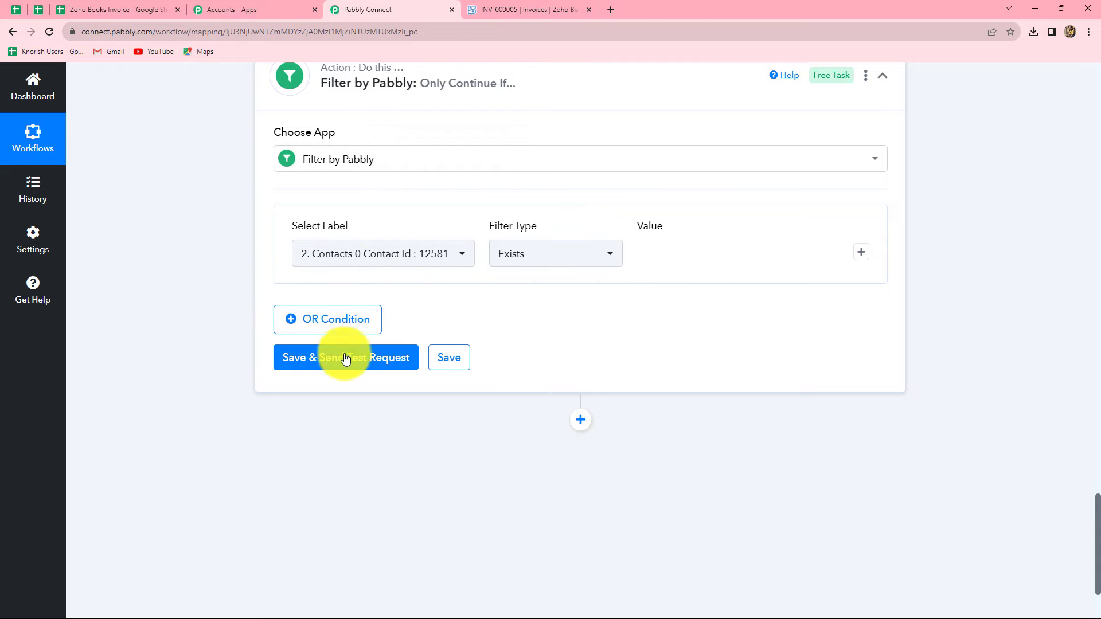
# Step: Test the filter and confirm it returns Status success with 'Condition is true'
pyautogui.click(345, 361)
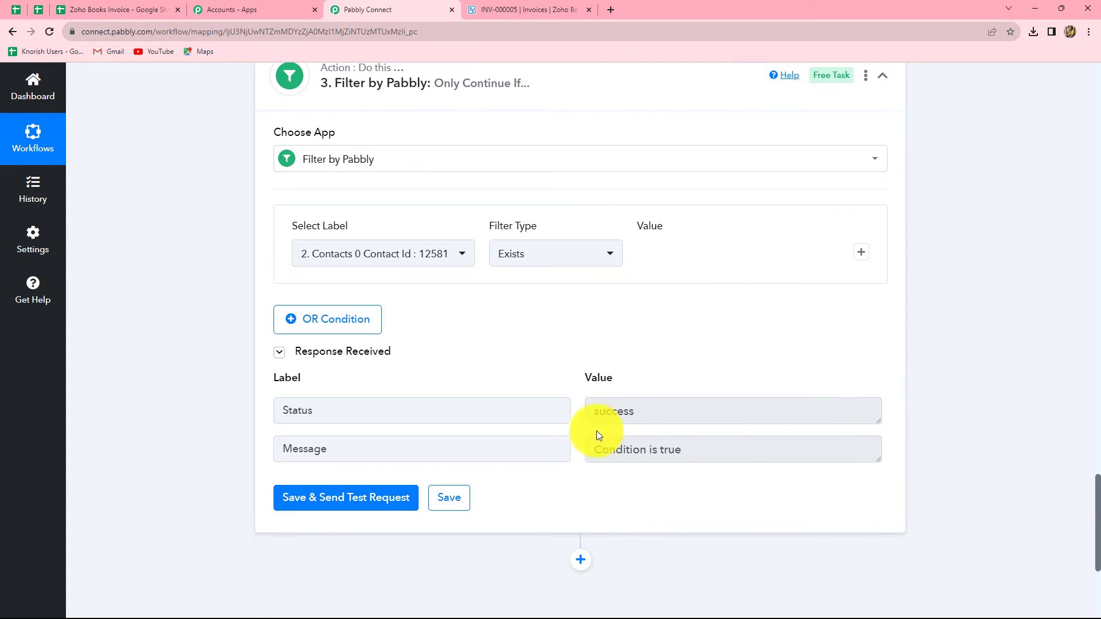
pyautogui.doubleClick(593, 415)
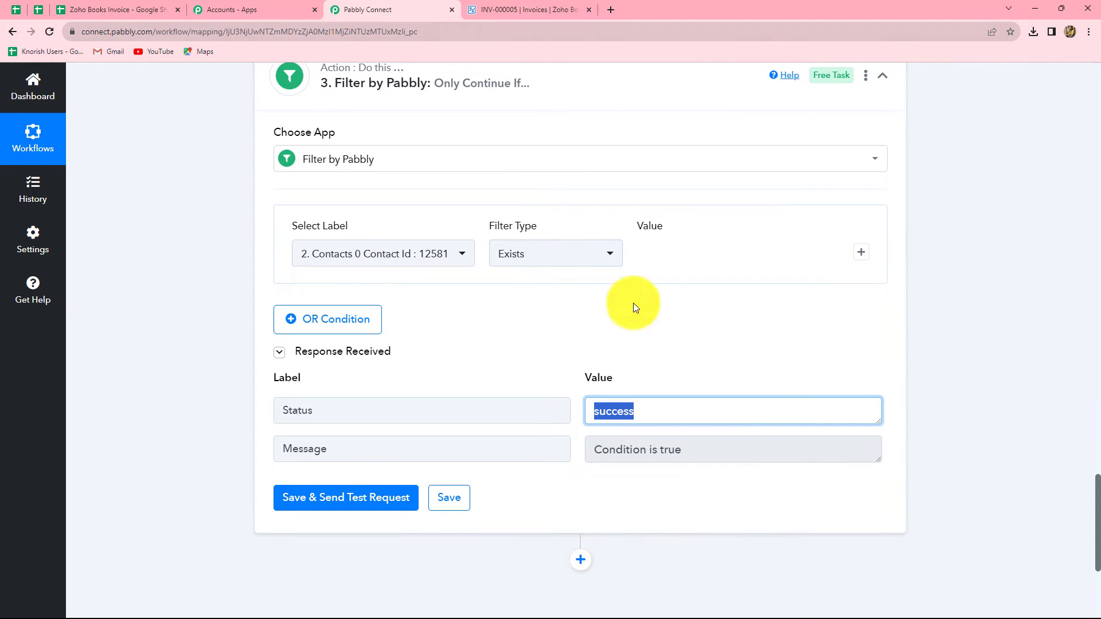
pyautogui.scroll(-5, 946, 384)
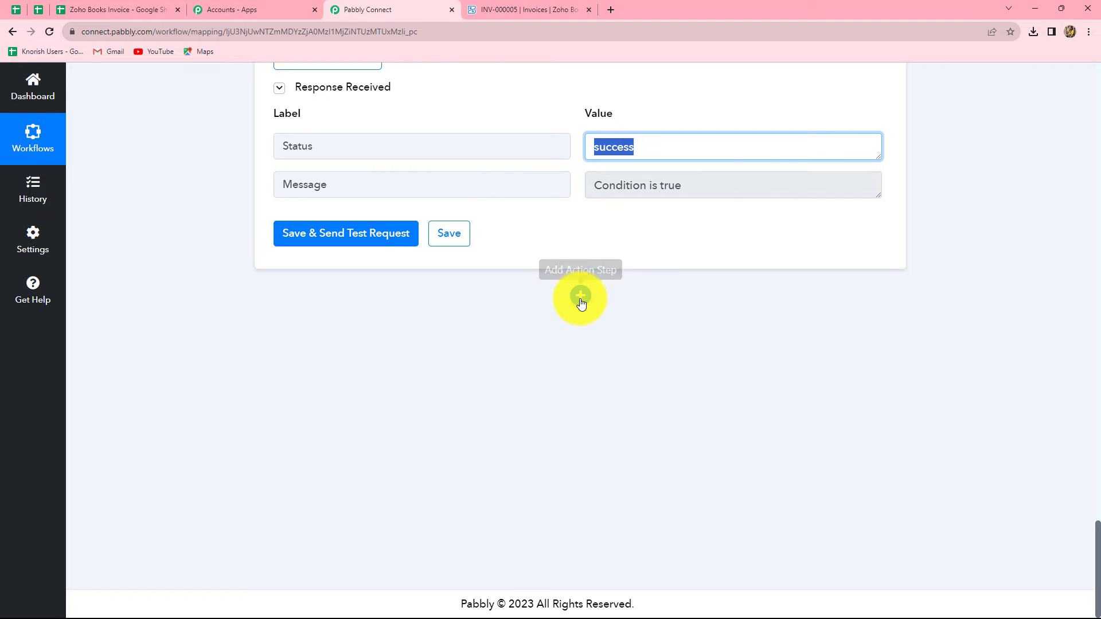
pyautogui.click(581, 297)
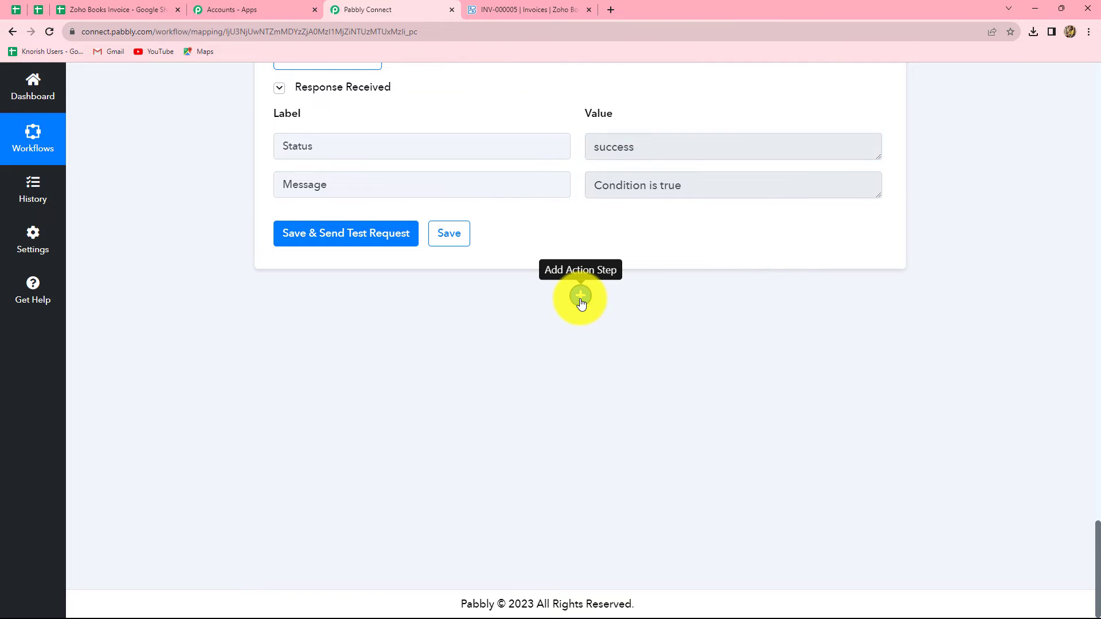
# Step: Add a Zoho Books Create Sales Invoice action on the existing connection, organization Pabcon
pyautogui.click(363, 446)
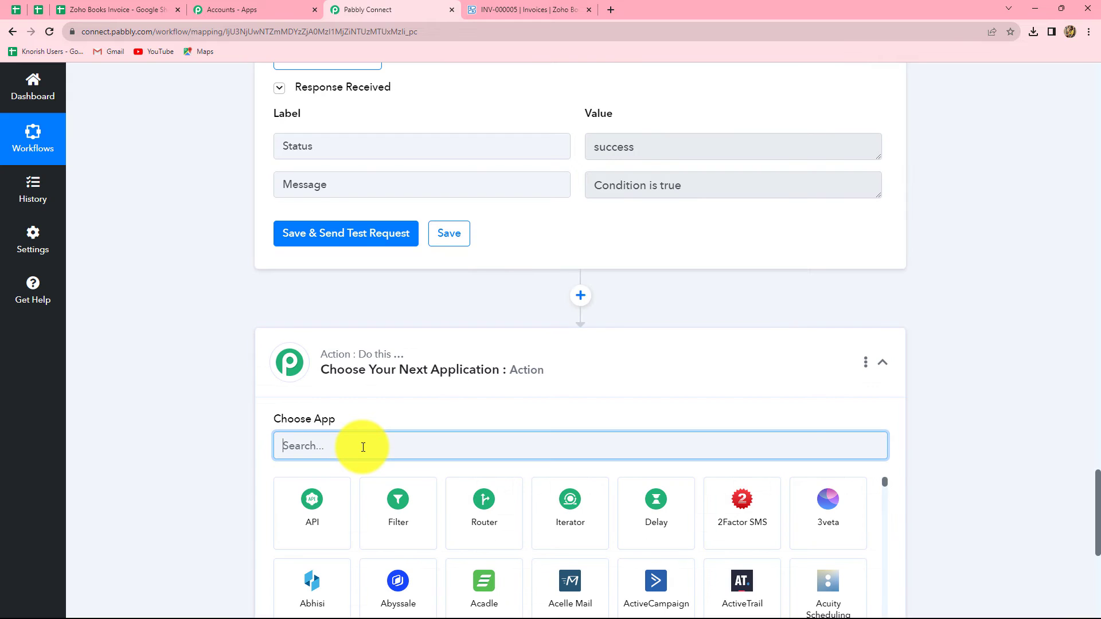
pyautogui.write('Zoho')
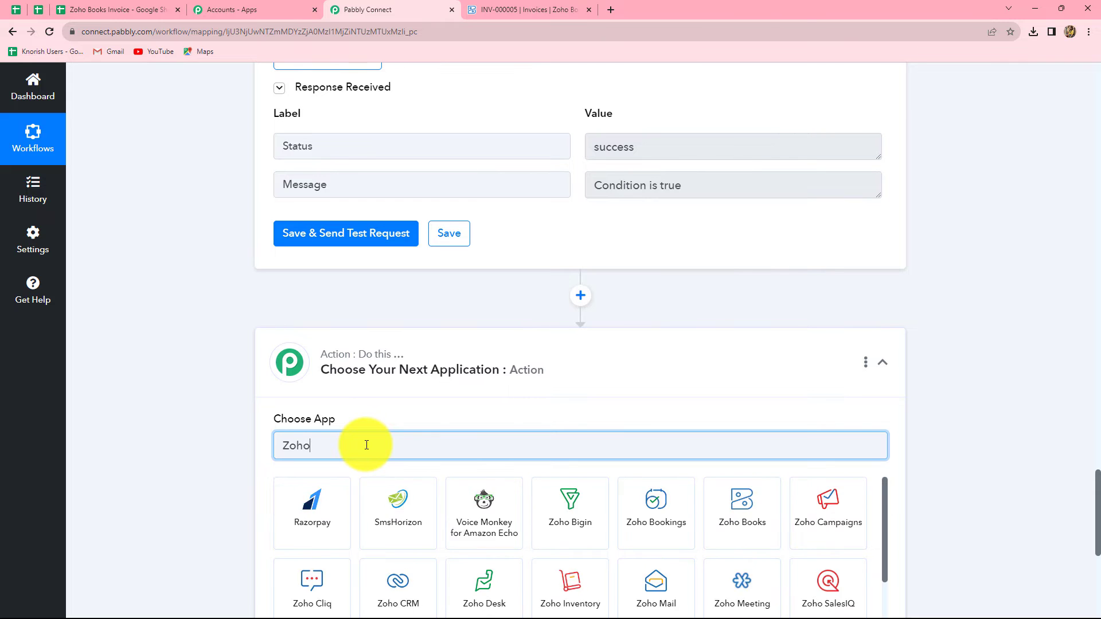
pyautogui.click(481, 504)
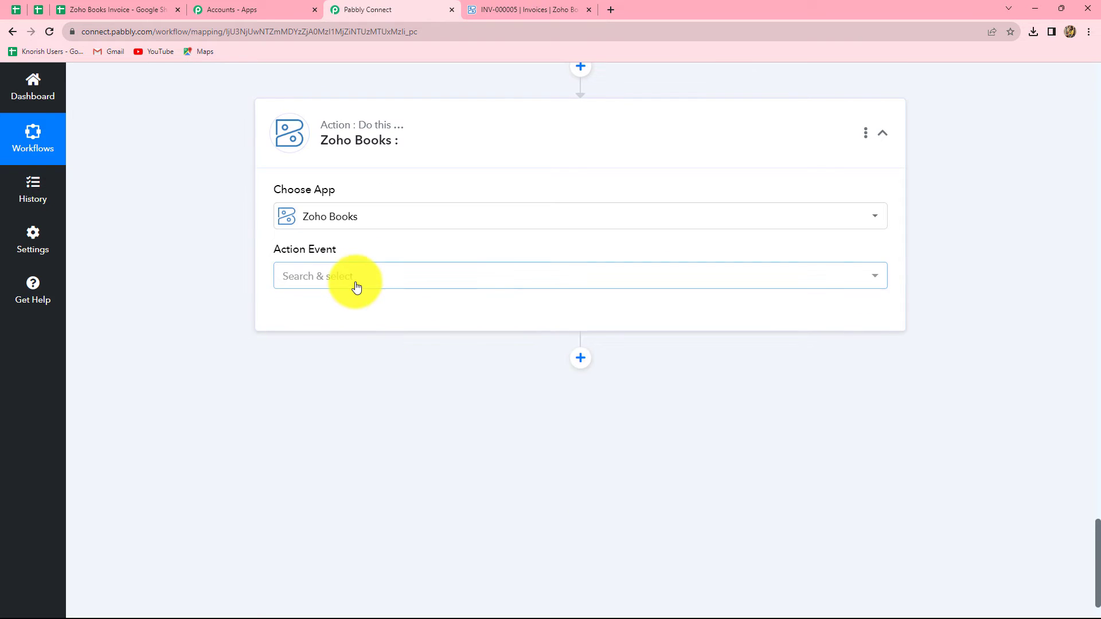
pyautogui.click(353, 283)
pyautogui.scroll(-10, 321, 402)
pyautogui.click(307, 442)
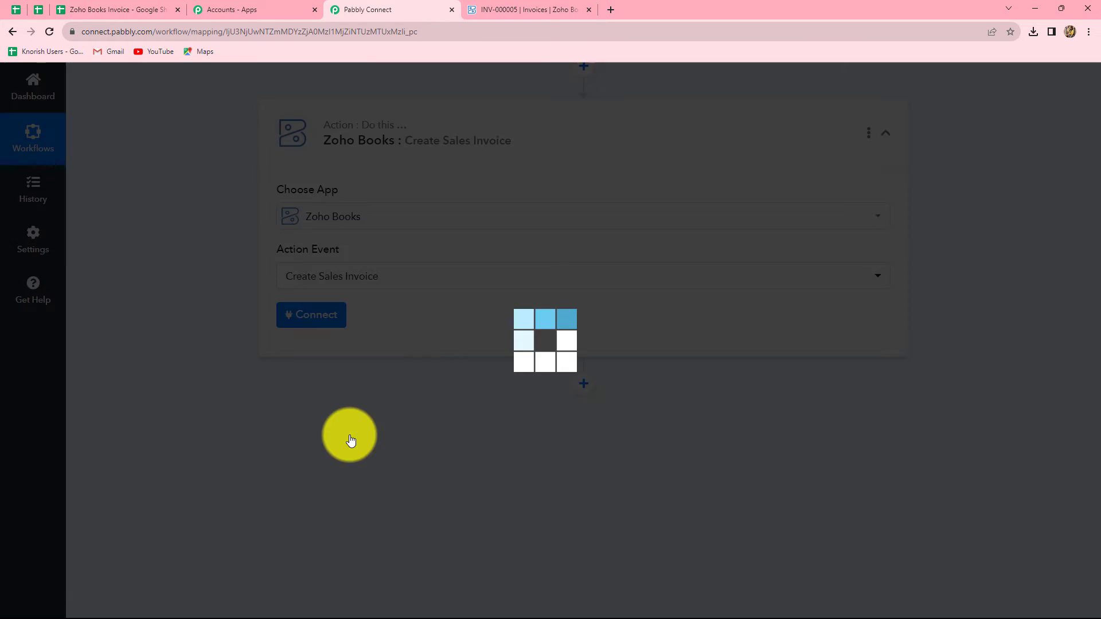
pyautogui.click(318, 323)
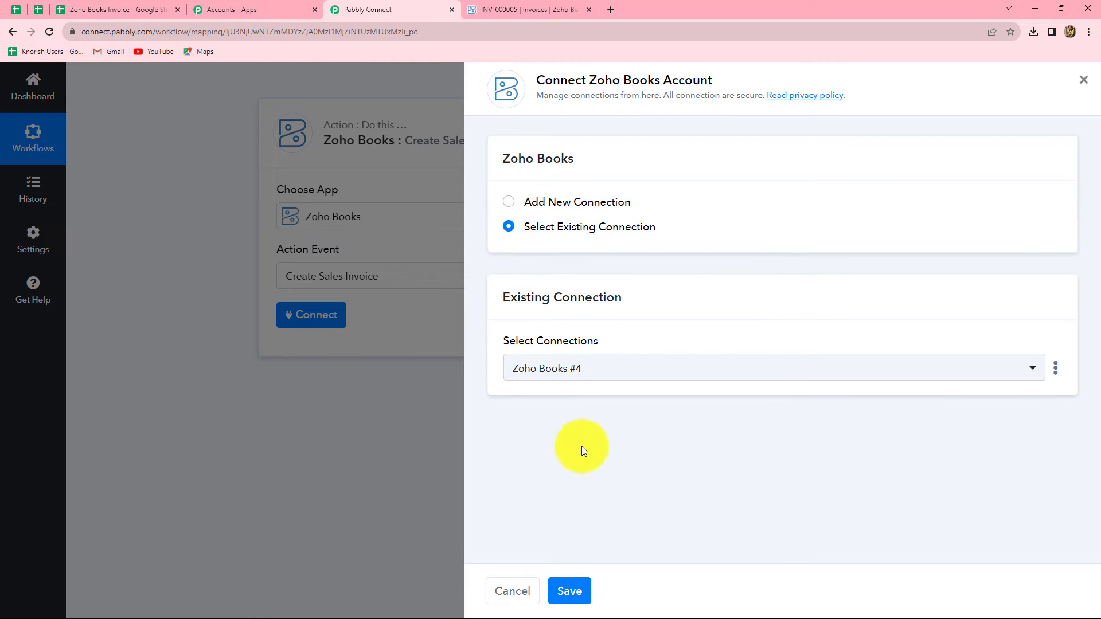
pyautogui.click(567, 595)
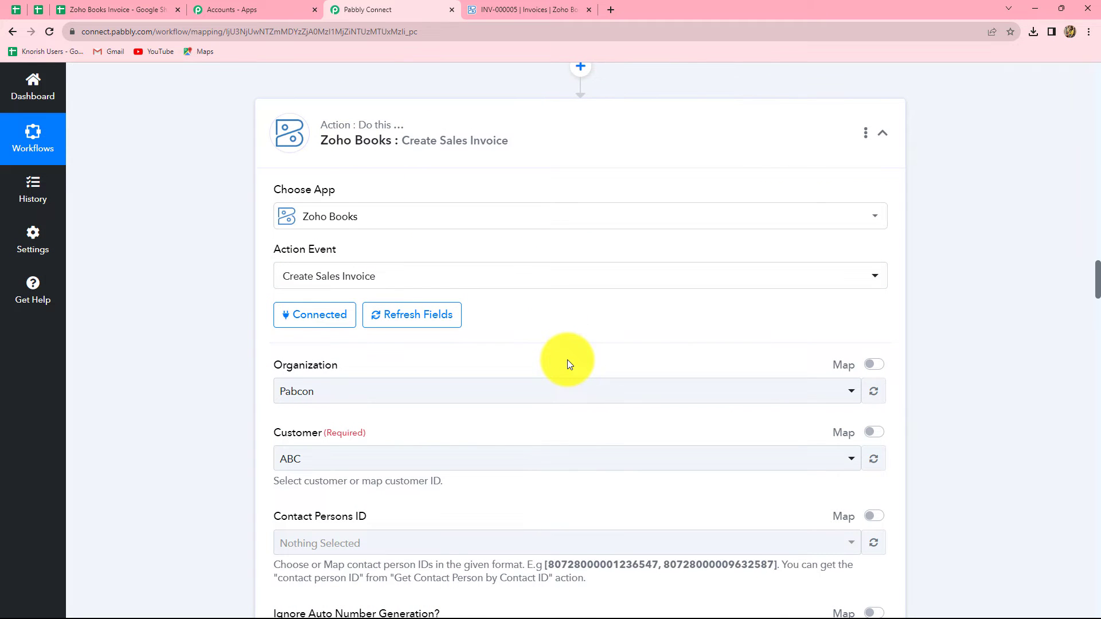
pyautogui.scroll(-8, 569, 365)
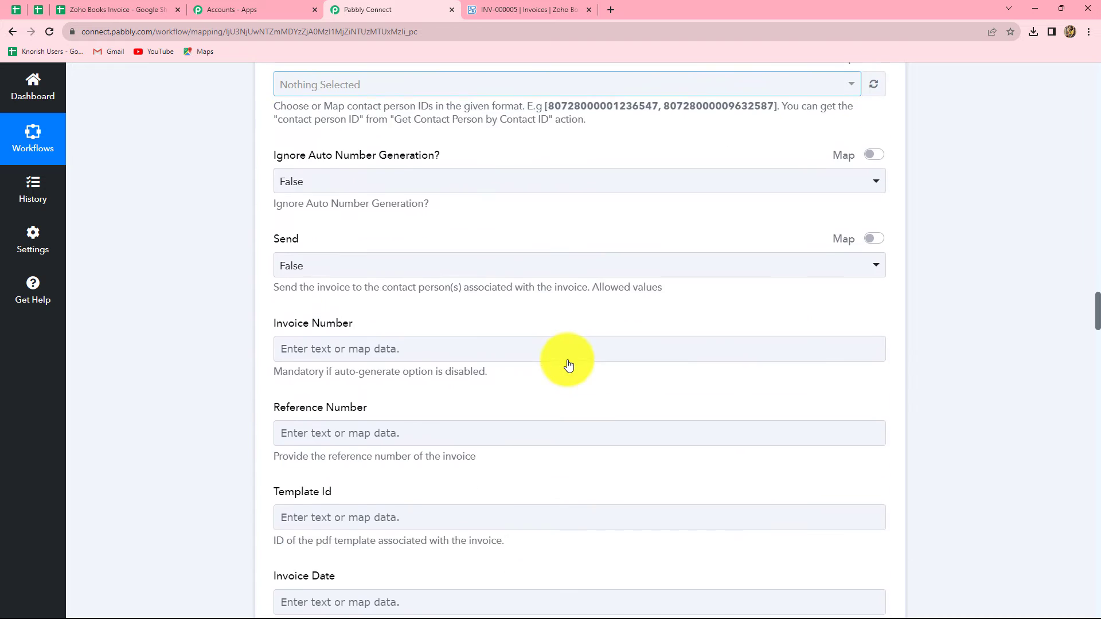
pyautogui.scroll(-15, 569, 364)
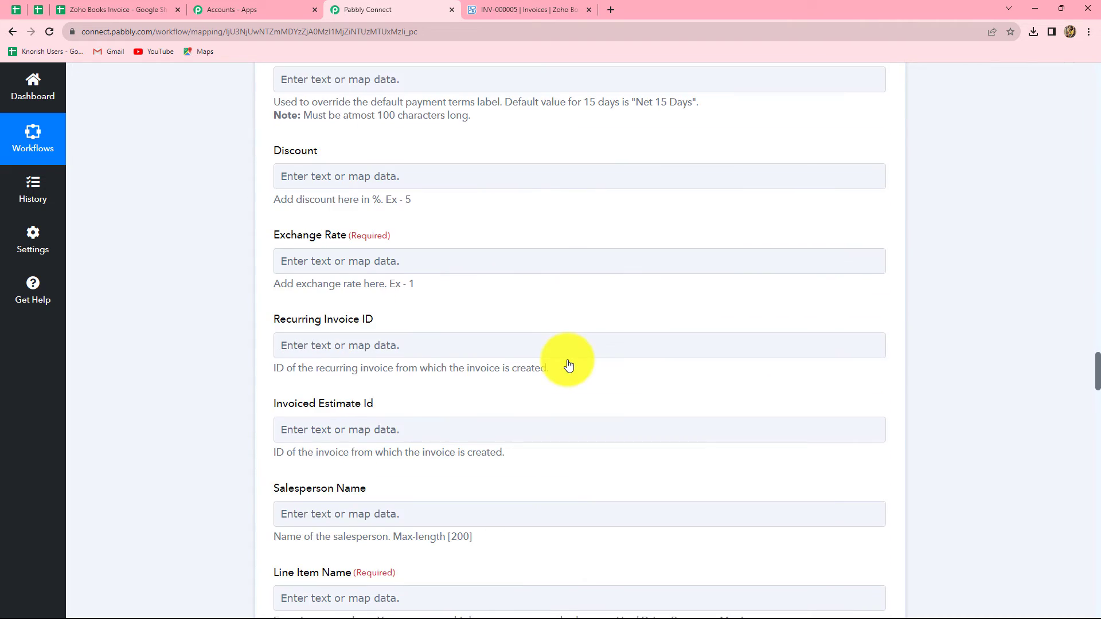
pyautogui.scroll(9, 569, 365)
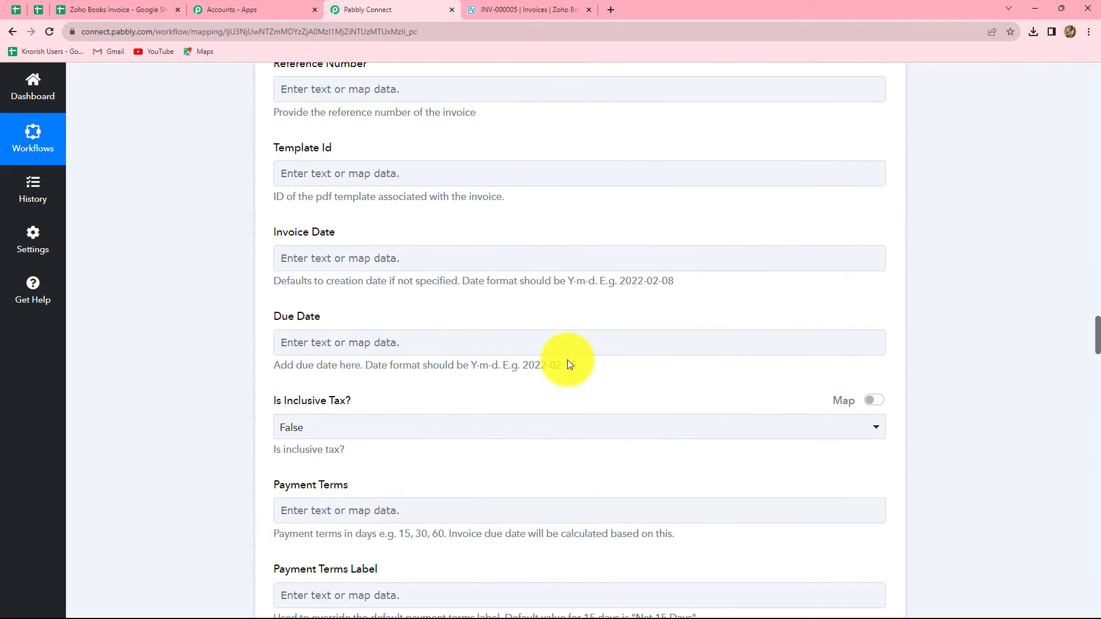
pyautogui.scroll(10, 569, 365)
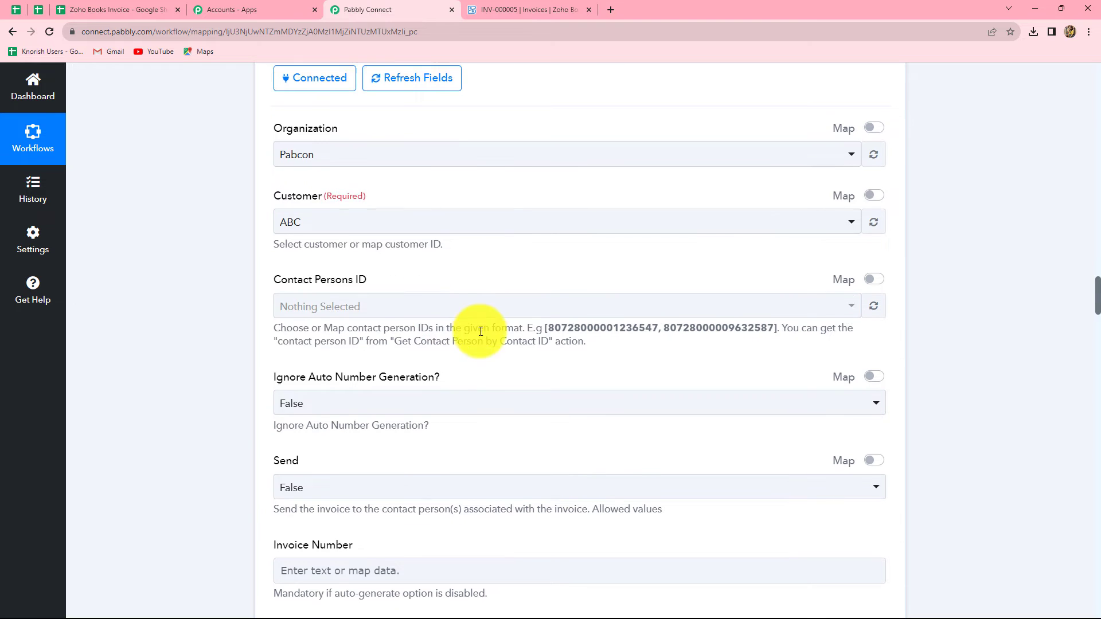
pyautogui.scroll(-11, 480, 330)
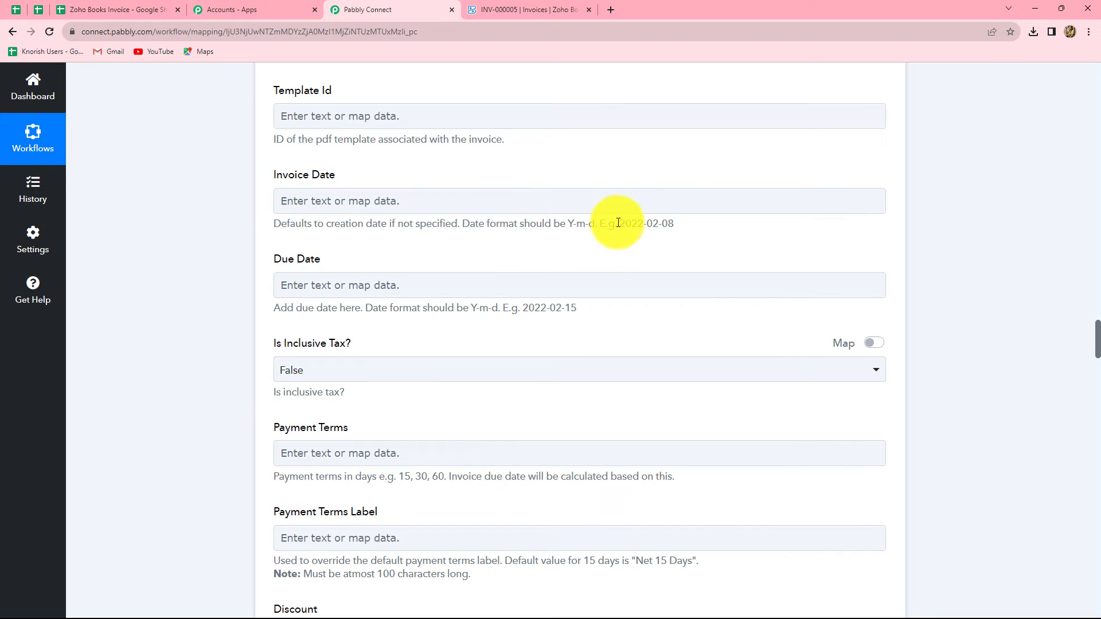
pyautogui.moveTo(618, 222); pyautogui.dragTo(675, 224)
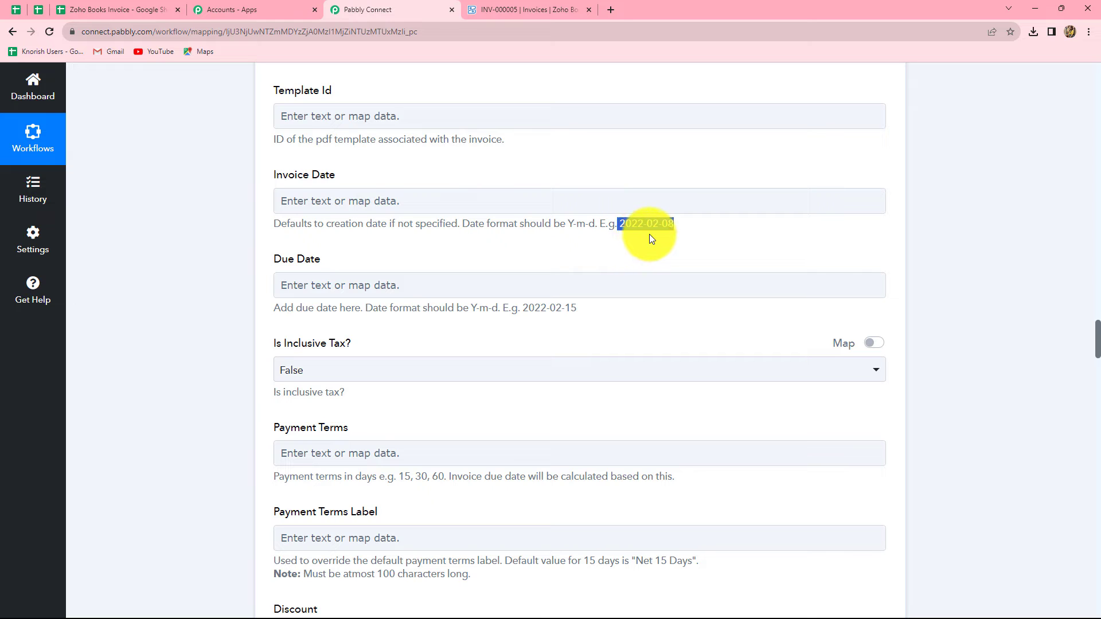
pyautogui.click(513, 200)
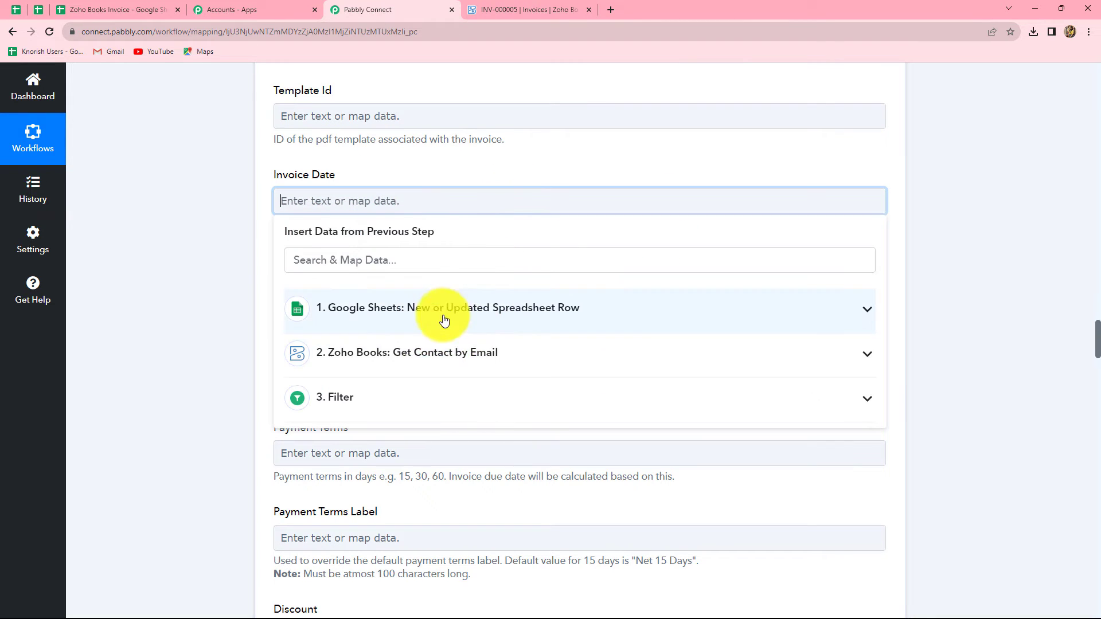
pyautogui.click(444, 316)
pyautogui.scroll(-3, 485, 412)
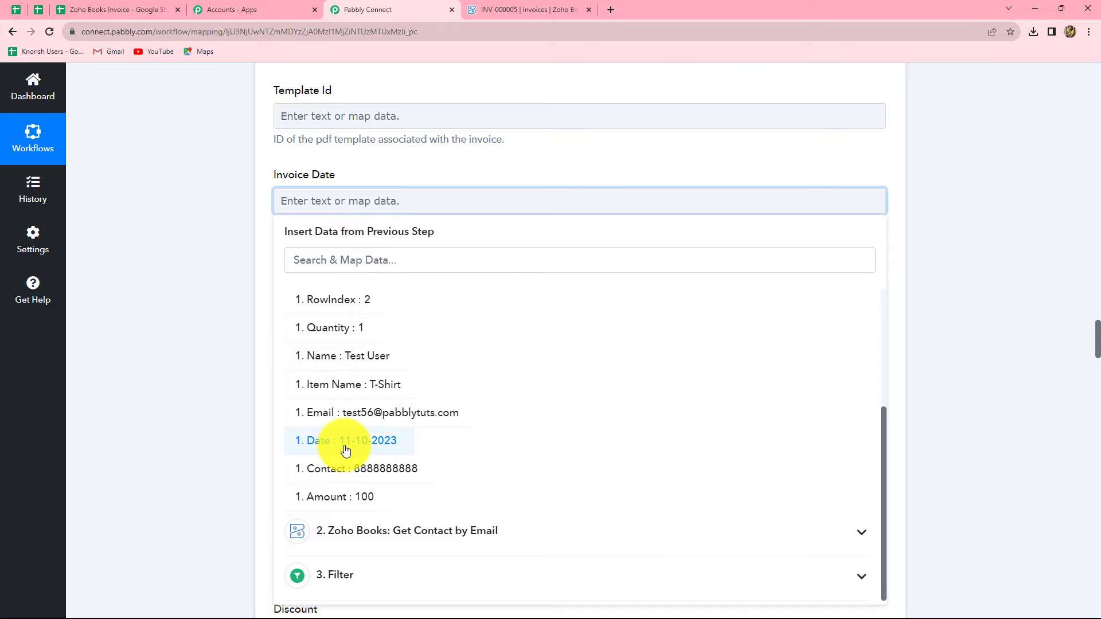
pyautogui.click(474, 441)
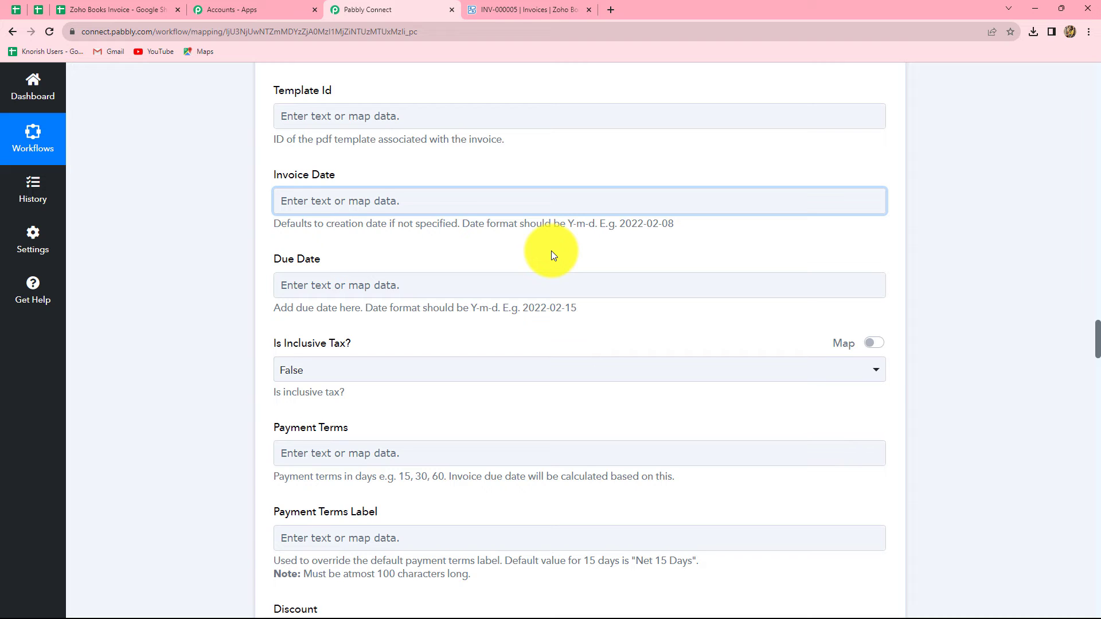
pyautogui.scroll(20, 555, 235)
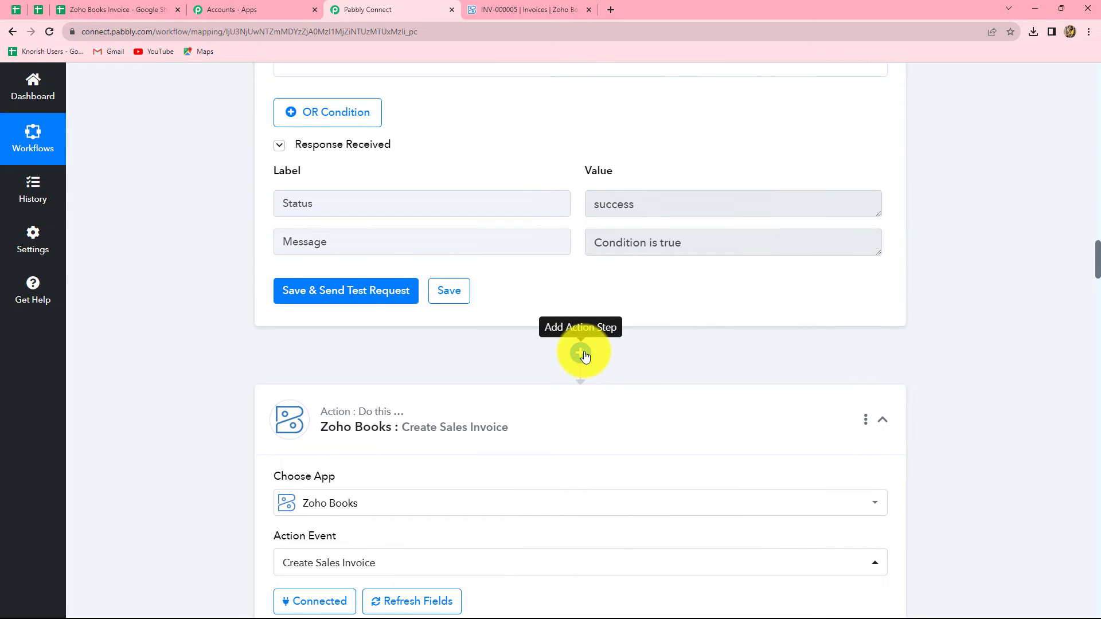
# Step: Add a Date/Time Formatter step using Format Date Only above the Zoho Books step and connect it
pyautogui.click(580, 354)
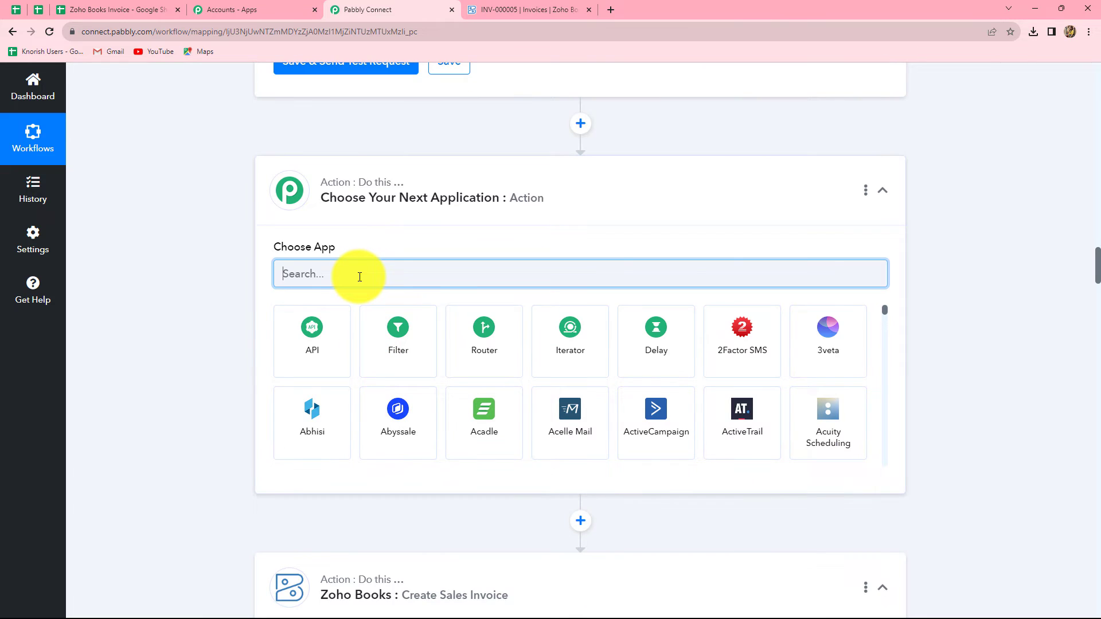
pyautogui.write('date')
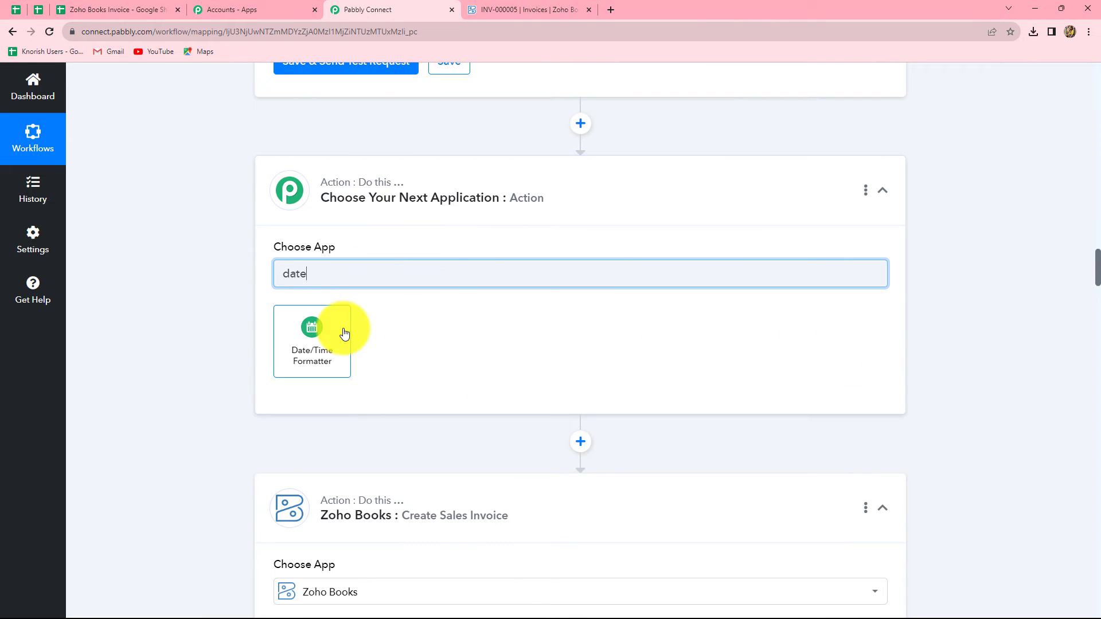
pyautogui.click(344, 334)
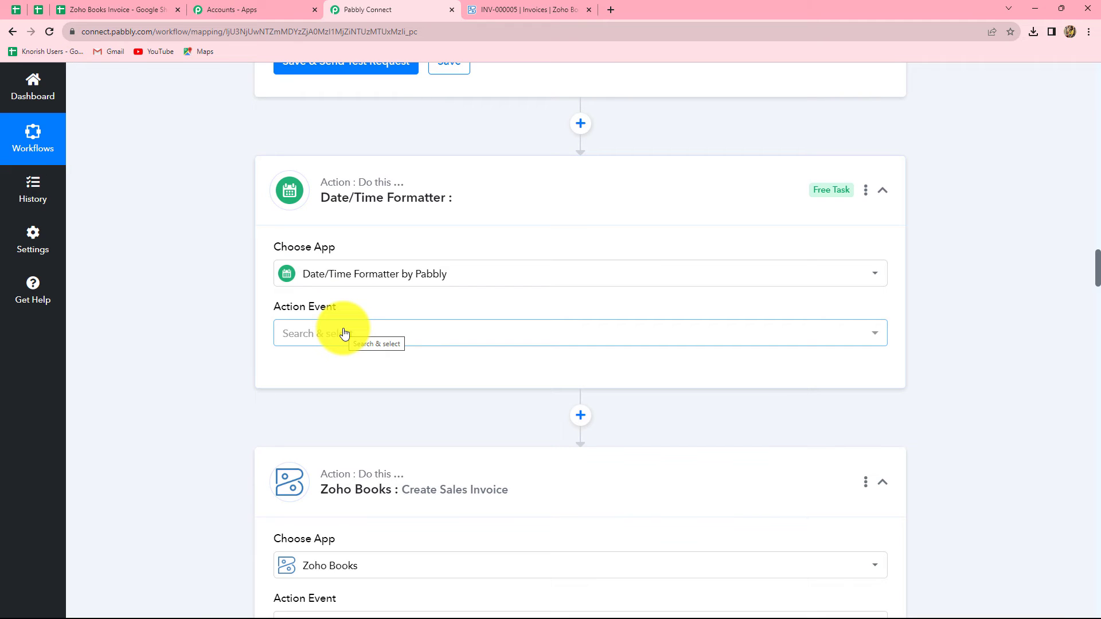
pyautogui.click(344, 334)
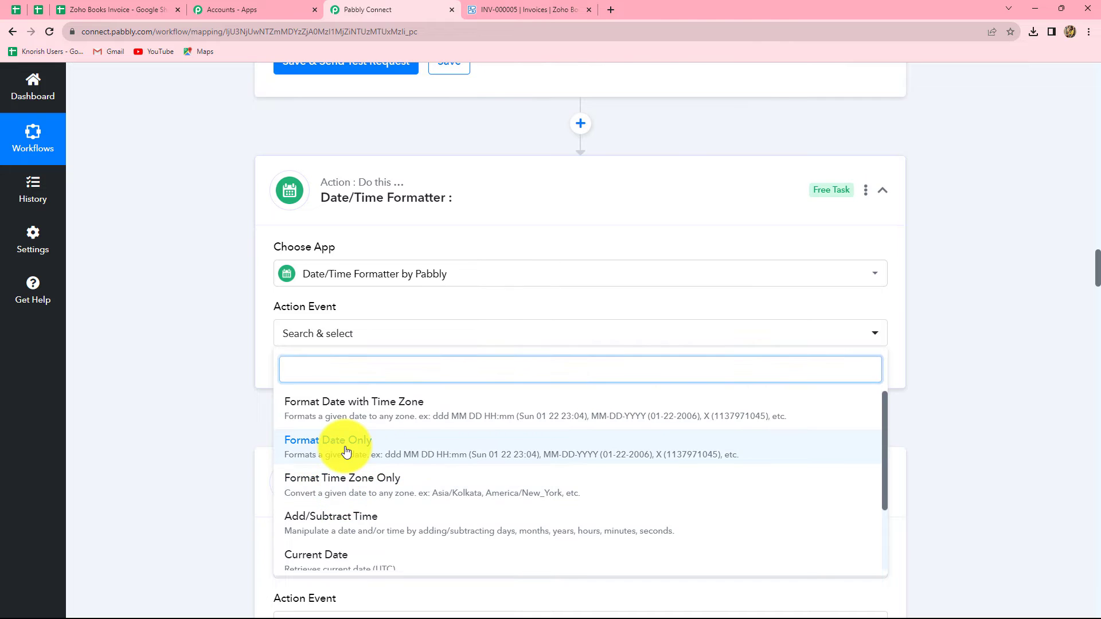
pyautogui.click(344, 451)
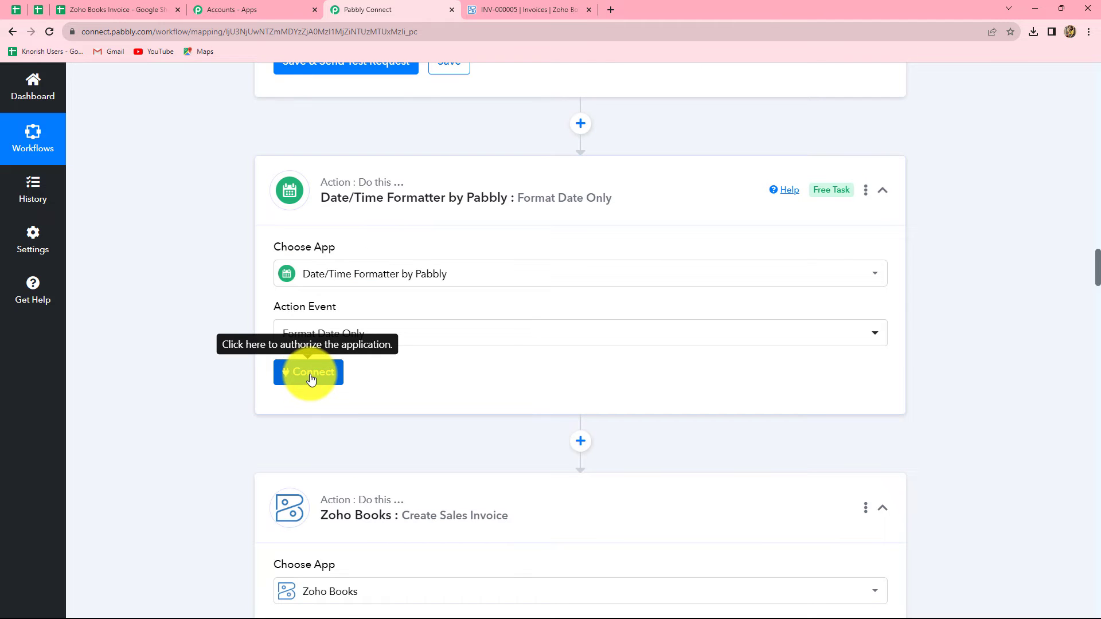
pyautogui.click(310, 378)
pyautogui.scroll(-2, 602, 439)
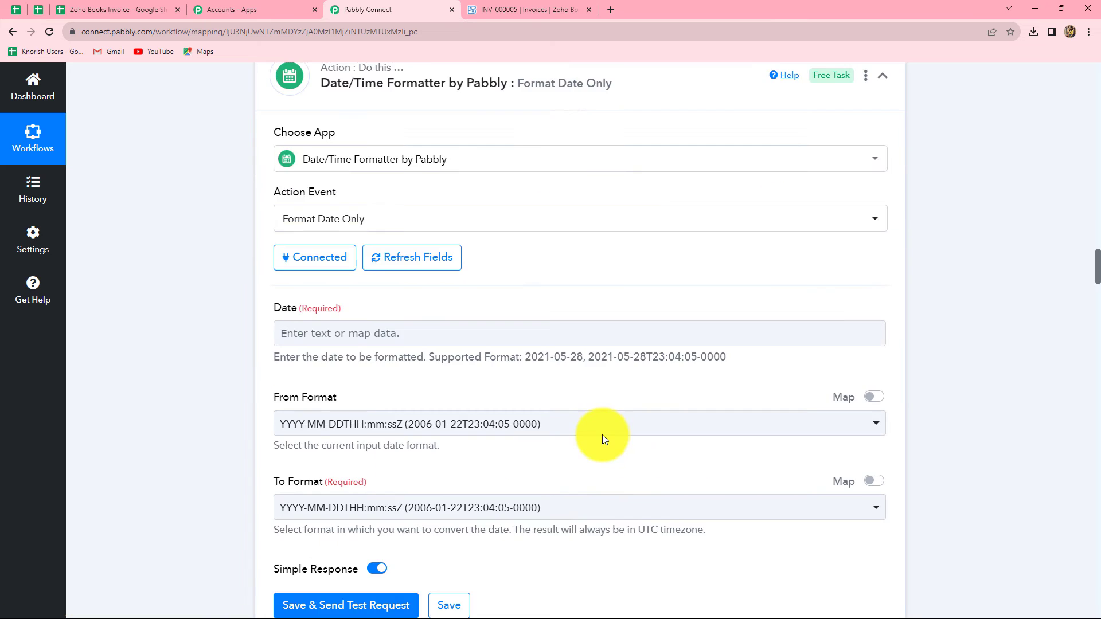
# Step: Map the Google Sheets row's Date value into the formatter's Date field
pyautogui.scroll(-2, 602, 438)
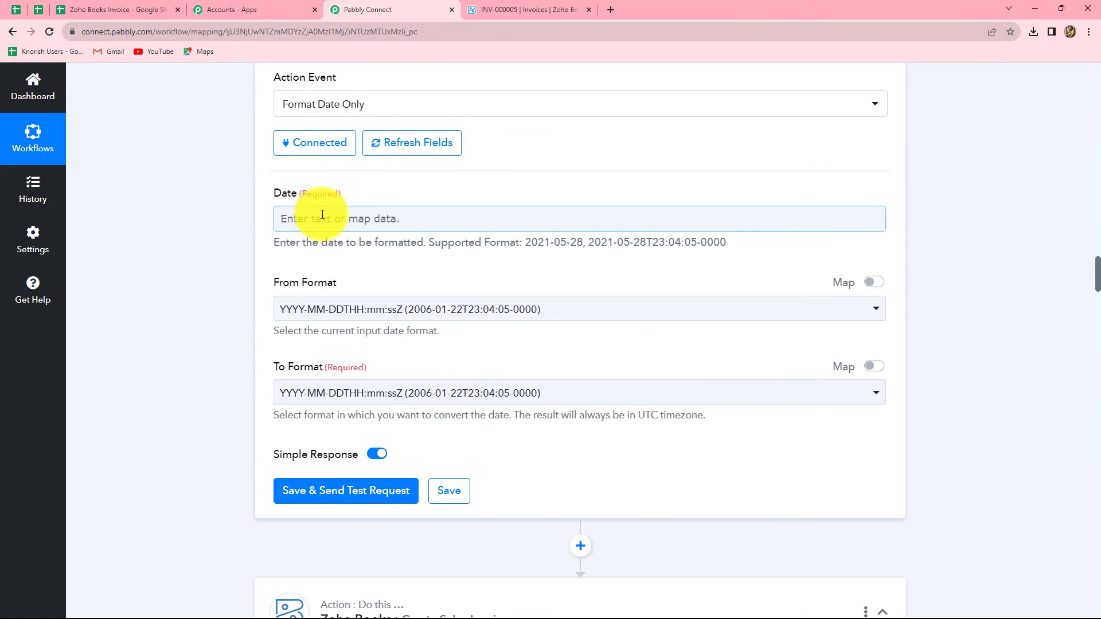
pyautogui.click(395, 217)
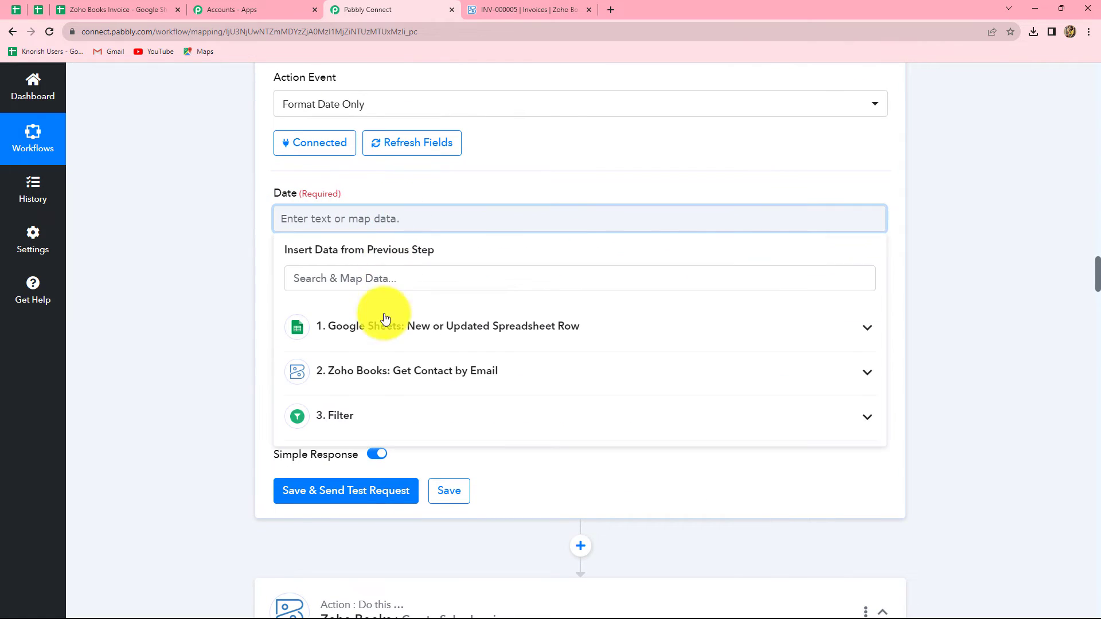
pyautogui.click(383, 323)
pyautogui.scroll(-2, 373, 499)
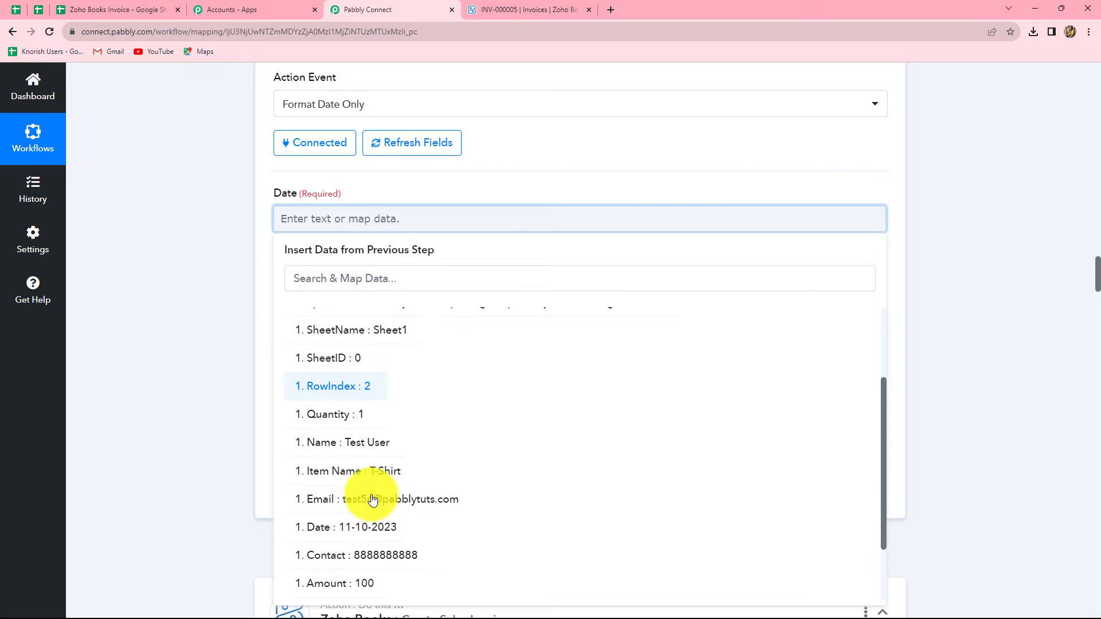
pyautogui.scroll(-2, 373, 499)
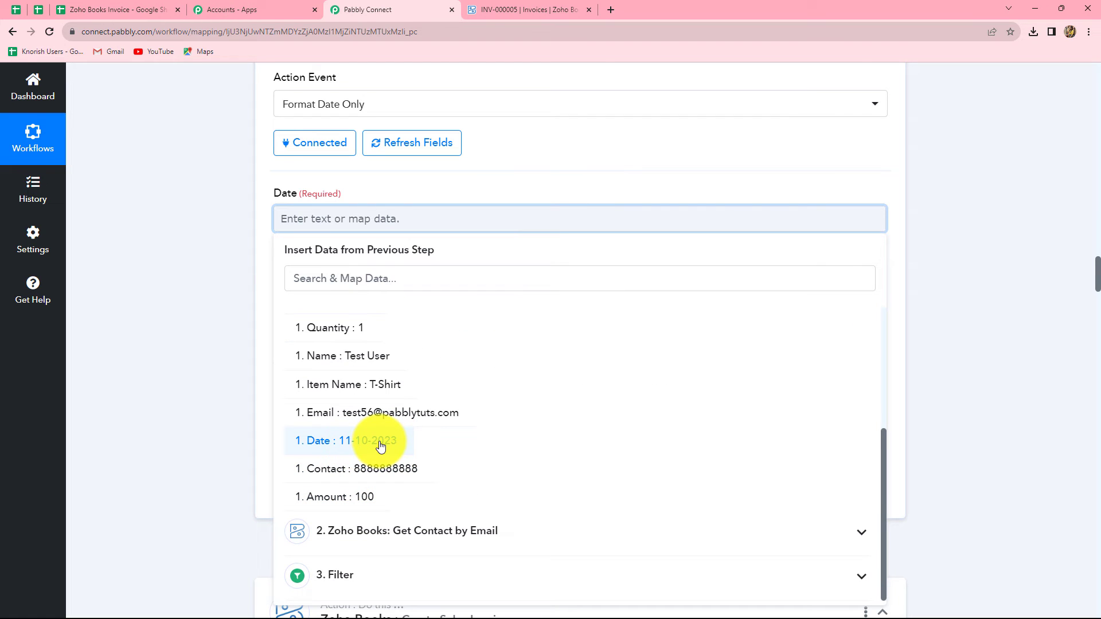
pyautogui.click(380, 441)
pyautogui.click(963, 308)
pyautogui.scroll(-2, 351, 225)
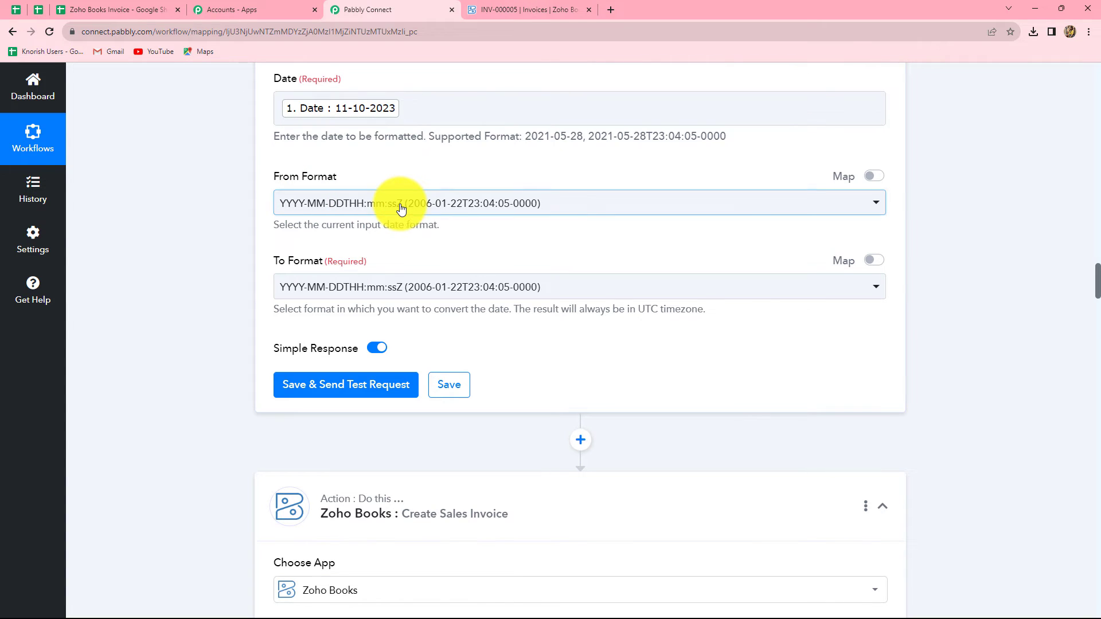
# Step: Set From Format DD-MM-YYYY and To Format YYYY-MM-DD, then test, getting 2023-10-11
pyautogui.click(398, 208)
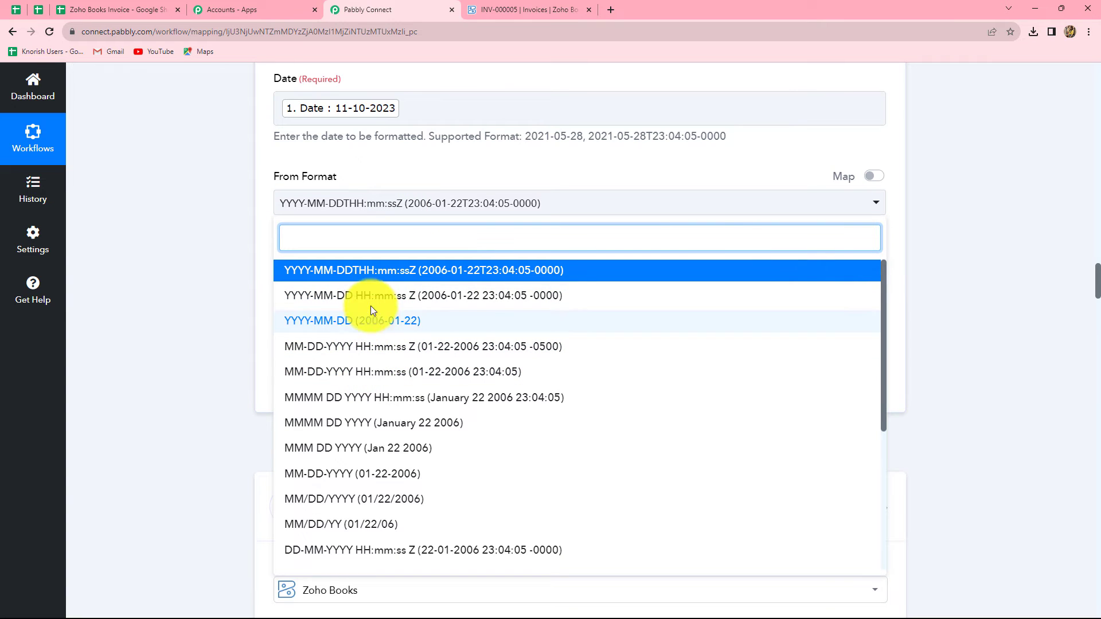
pyautogui.scroll(-5, 295, 321)
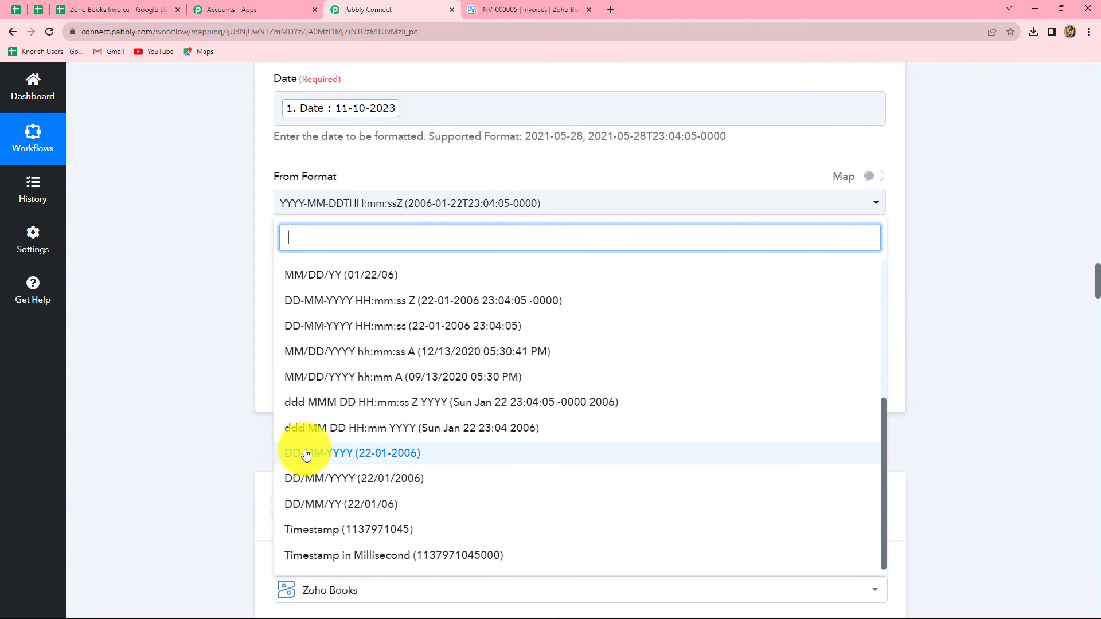
pyautogui.click(319, 454)
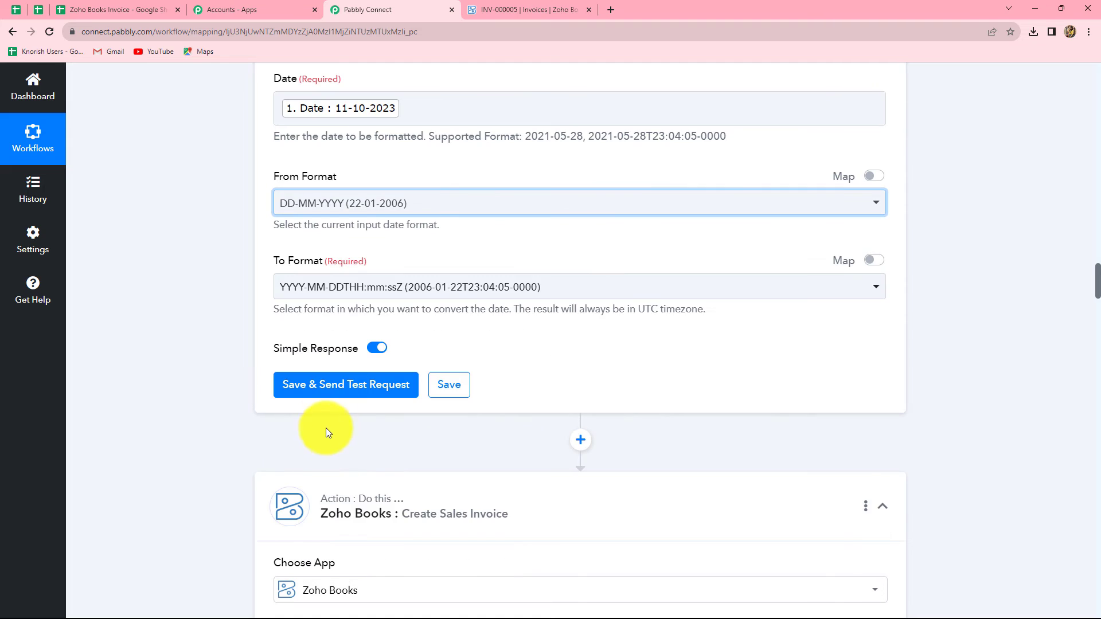
pyautogui.scroll(-3, 321, 287)
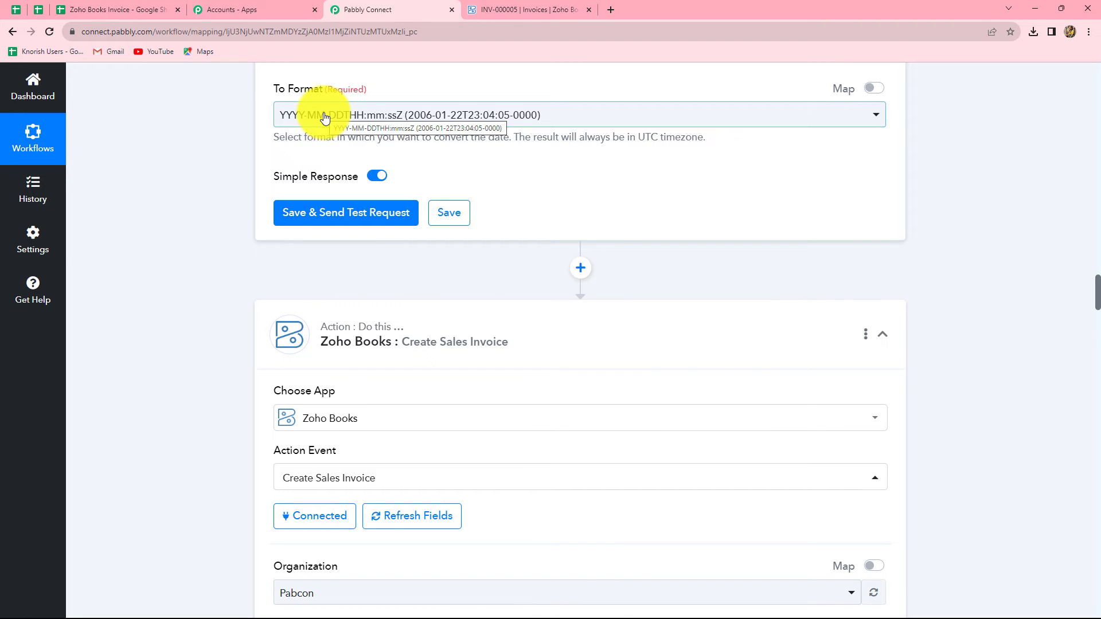
pyautogui.click(325, 117)
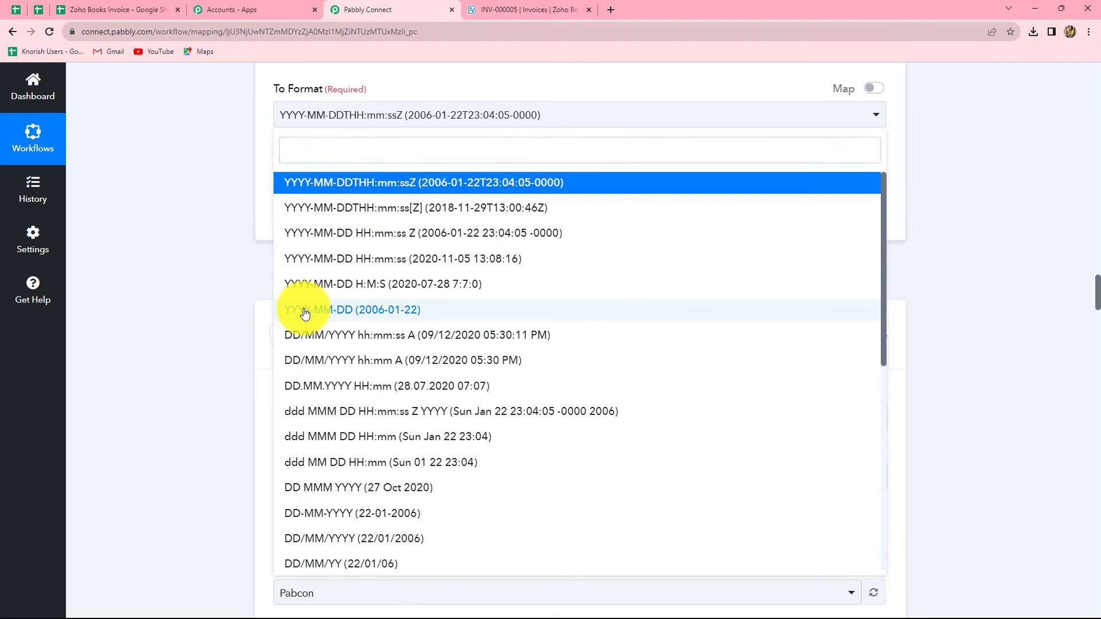
pyautogui.click(299, 315)
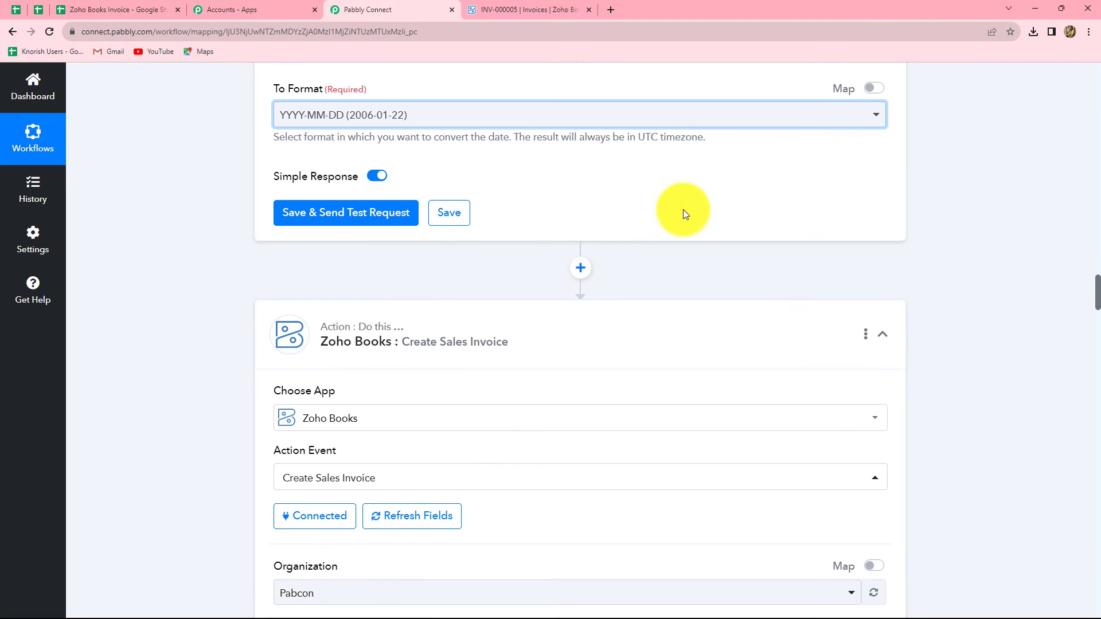
pyautogui.click(340, 219)
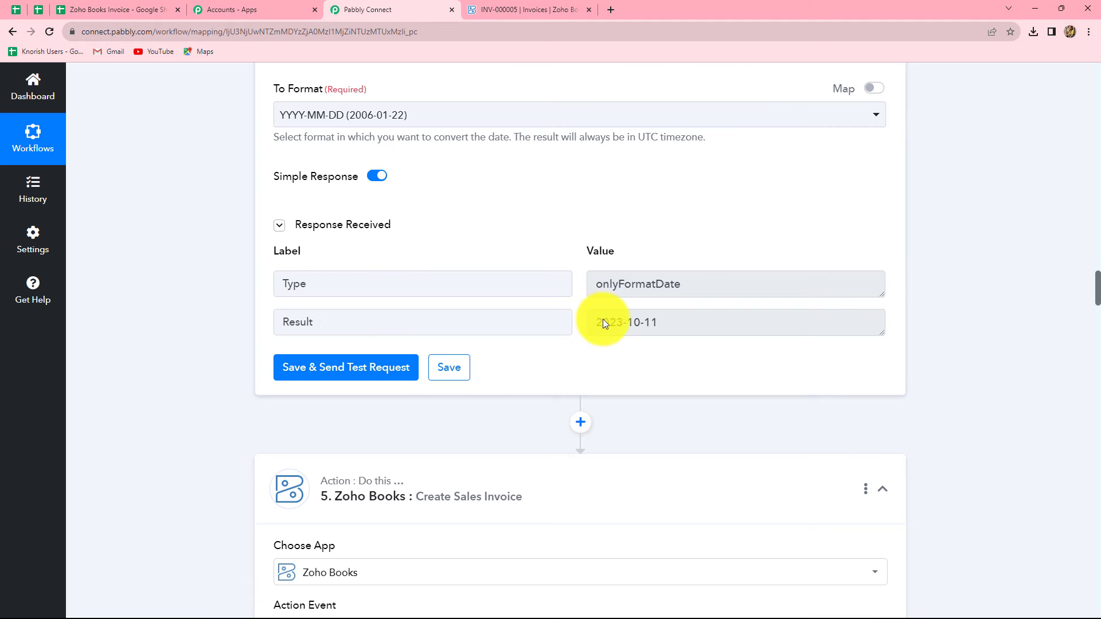
pyautogui.moveTo(594, 321); pyautogui.dragTo(836, 335)
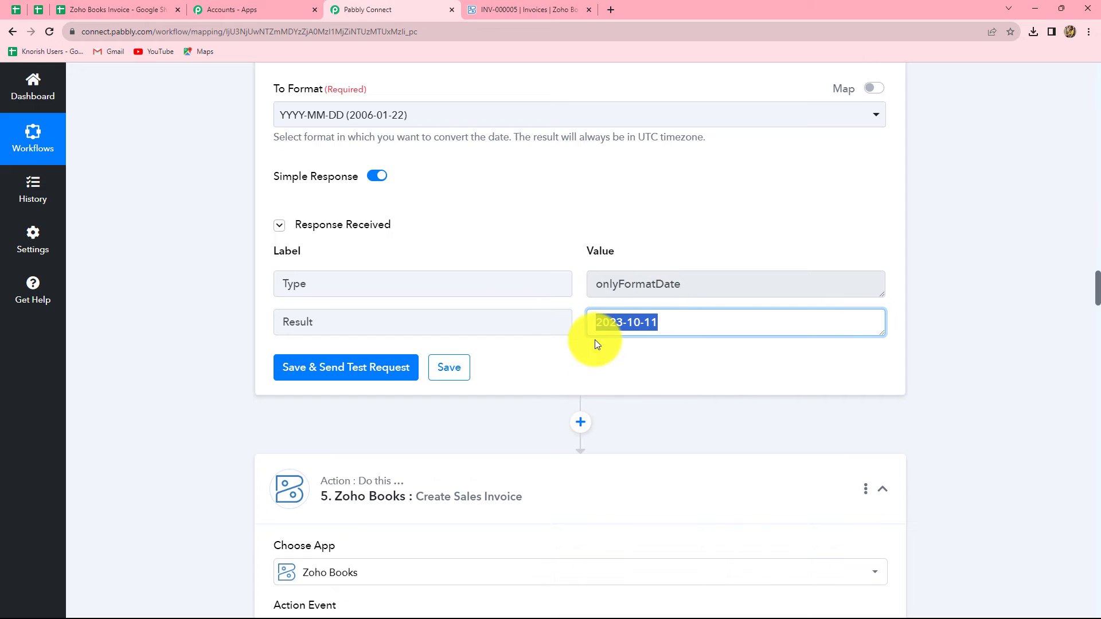
# Step: Link Create Sales Invoice to the existing Zoho Books #4 connection
pyautogui.scroll(-7, 964, 401)
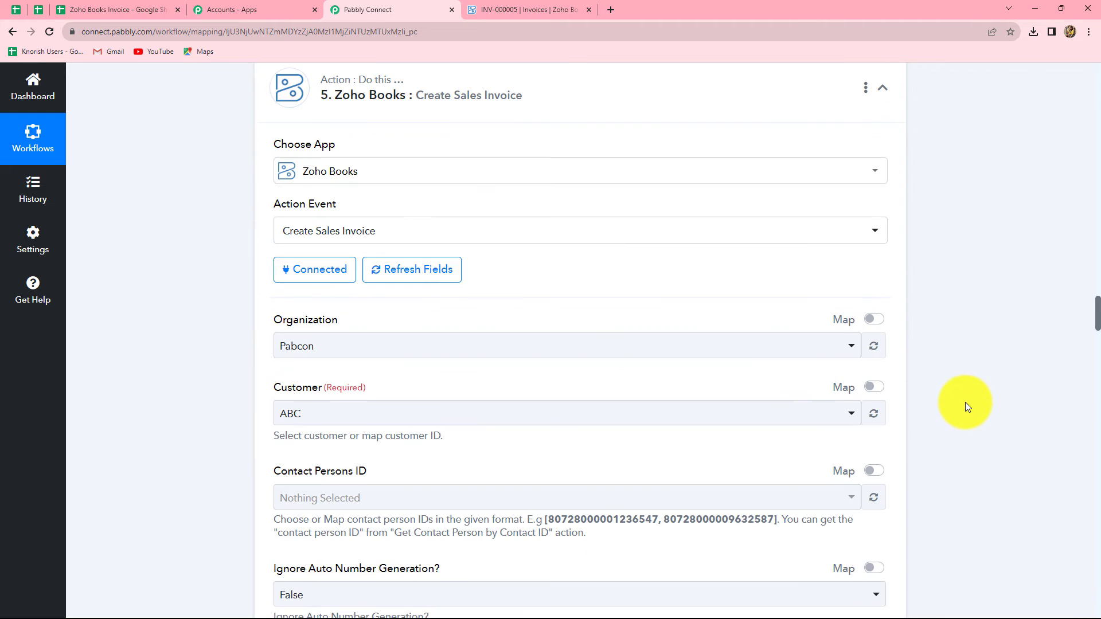
pyautogui.click(325, 267)
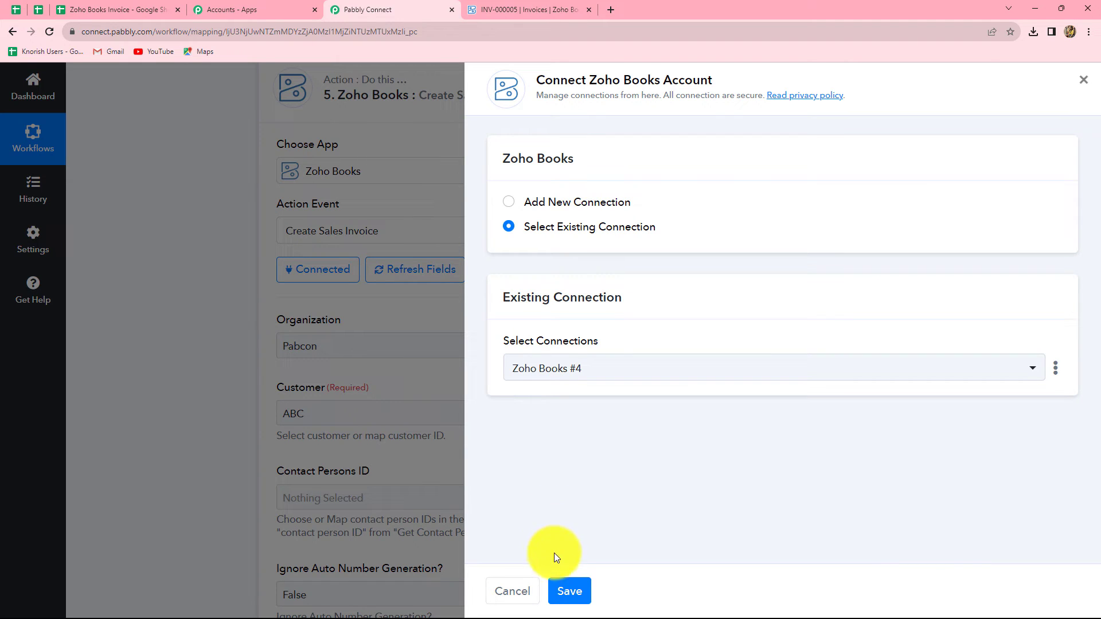
pyautogui.click(568, 592)
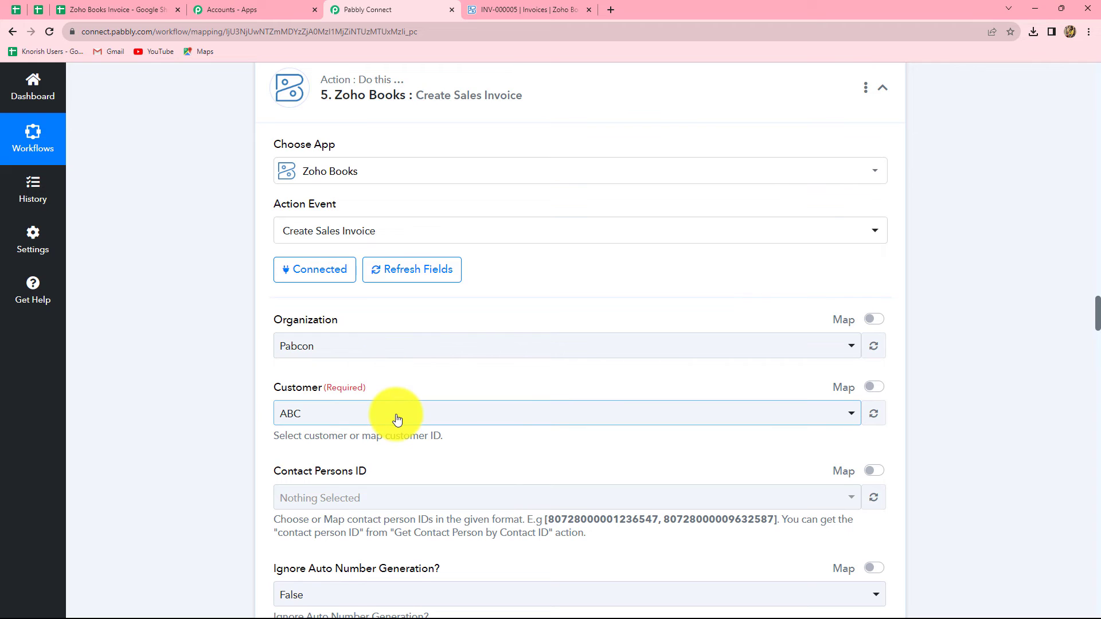
pyautogui.scroll(-5, 396, 421)
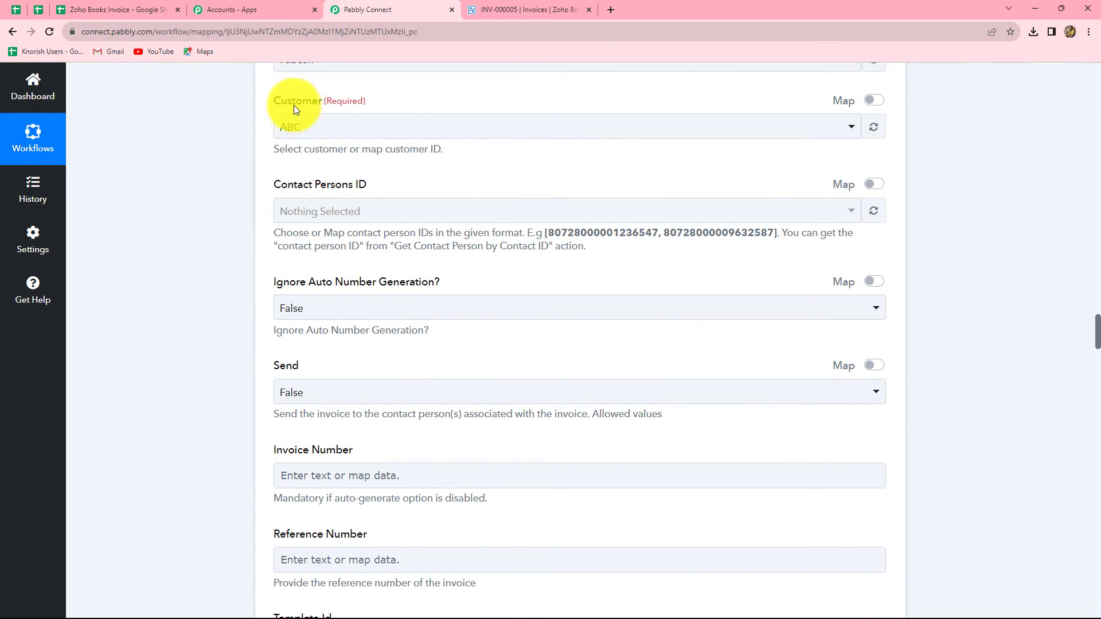
pyautogui.scroll(2, 295, 160)
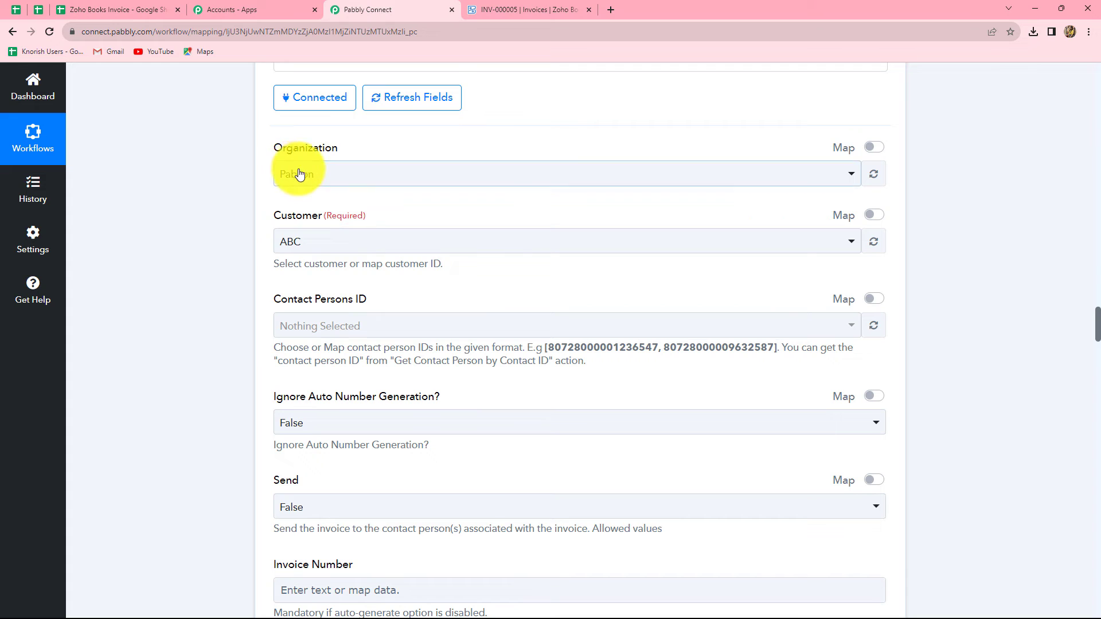
# Step: Choose Pabcon as the invoice step's organization
pyautogui.click(335, 173)
pyautogui.click(314, 243)
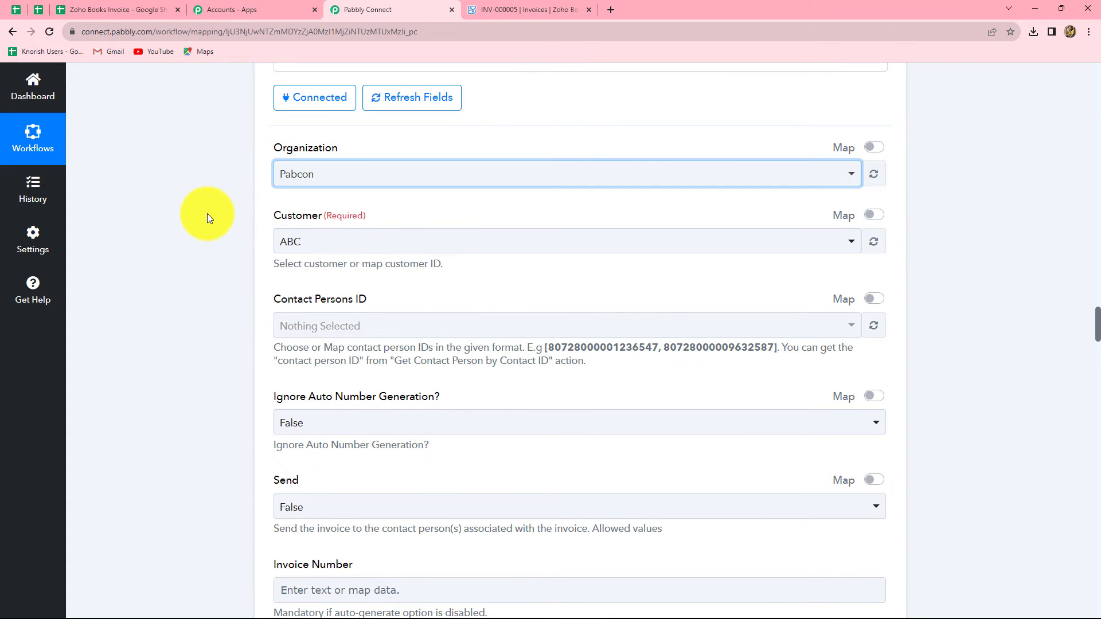
pyautogui.scroll(-2, 207, 213)
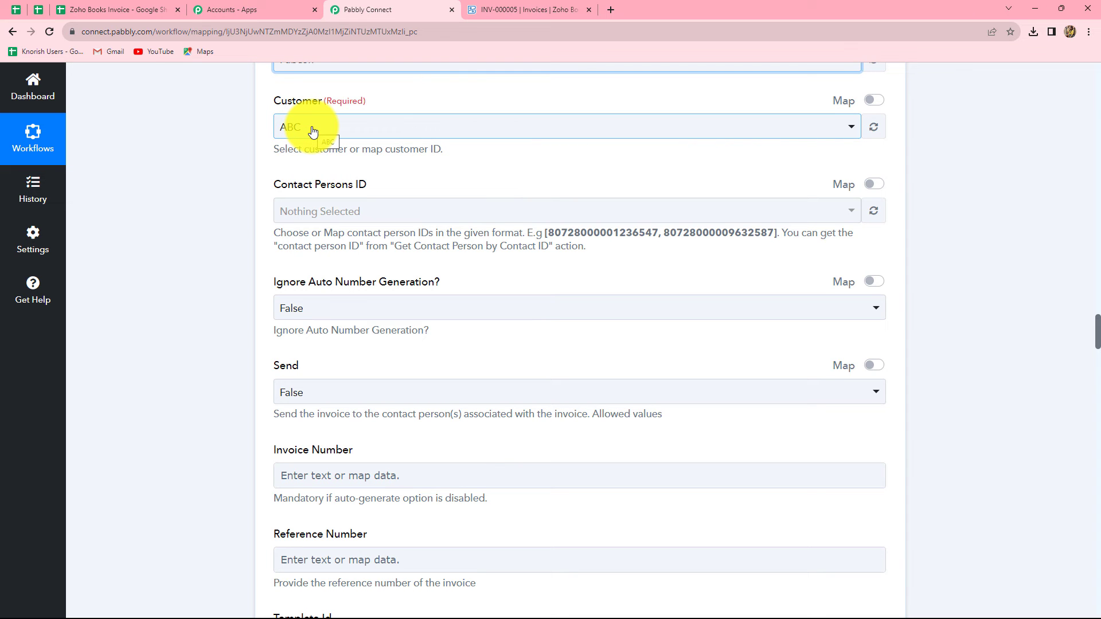
pyautogui.scroll(10, 295, 147)
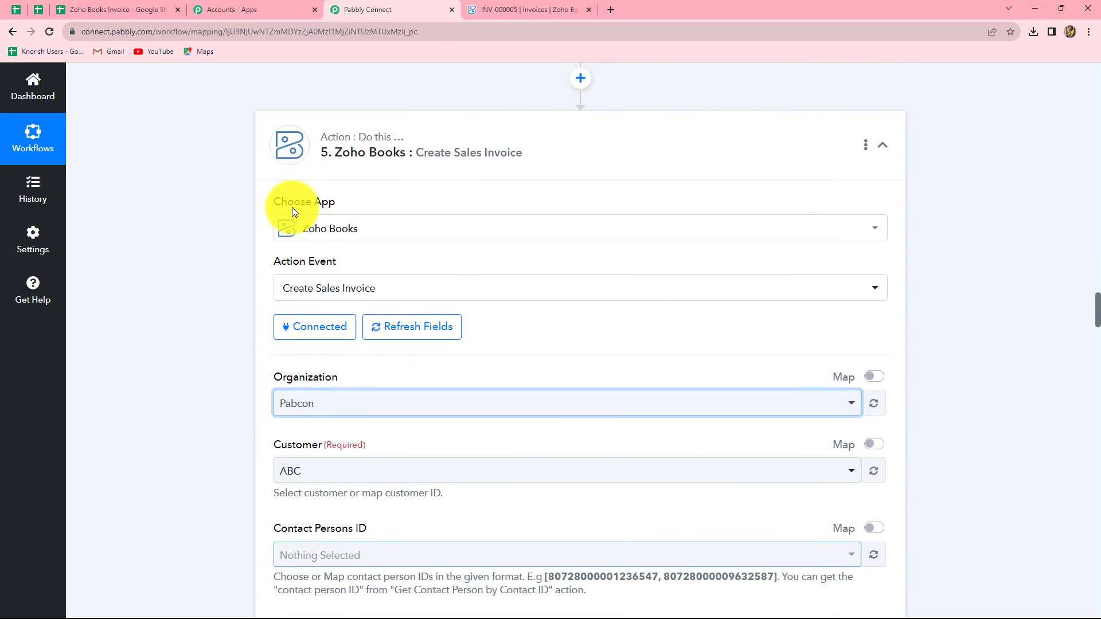
pyautogui.scroll(7, 309, 246)
pyautogui.scroll(-18, 309, 246)
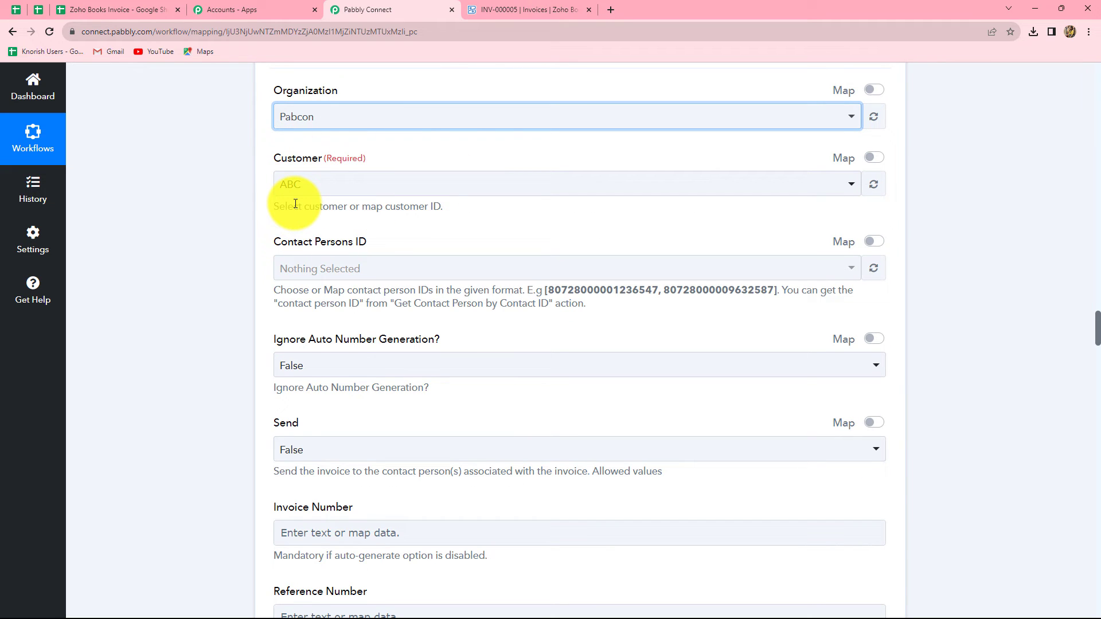
# Step: Switch Customer to mapped data and insert Get Contact by Email's Contacts 0 Contact Id
pyautogui.click(321, 190)
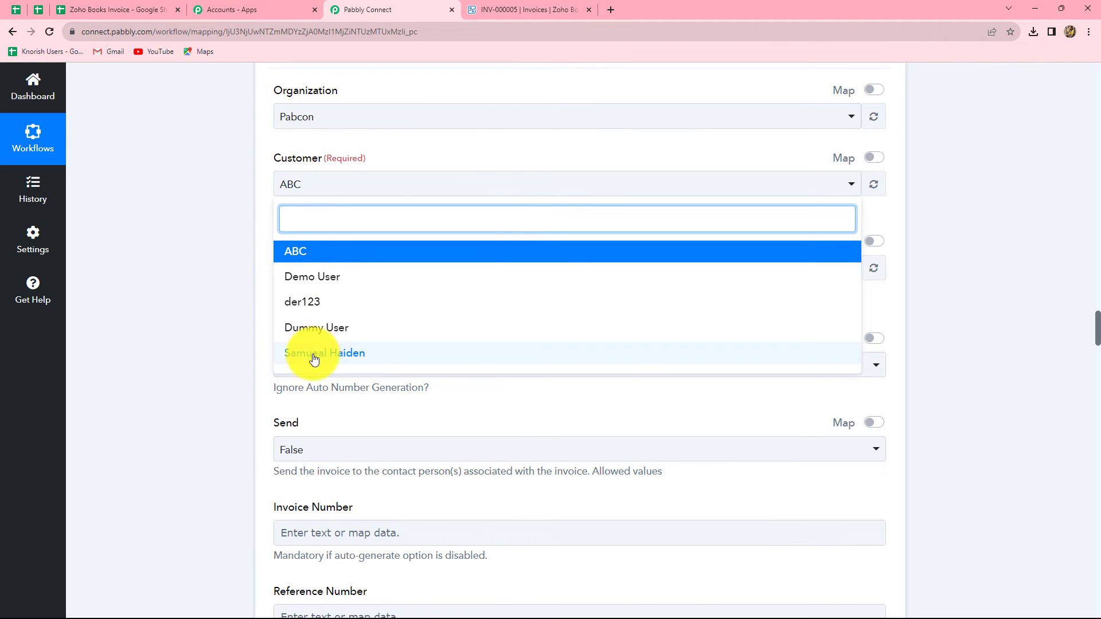
pyautogui.click(222, 279)
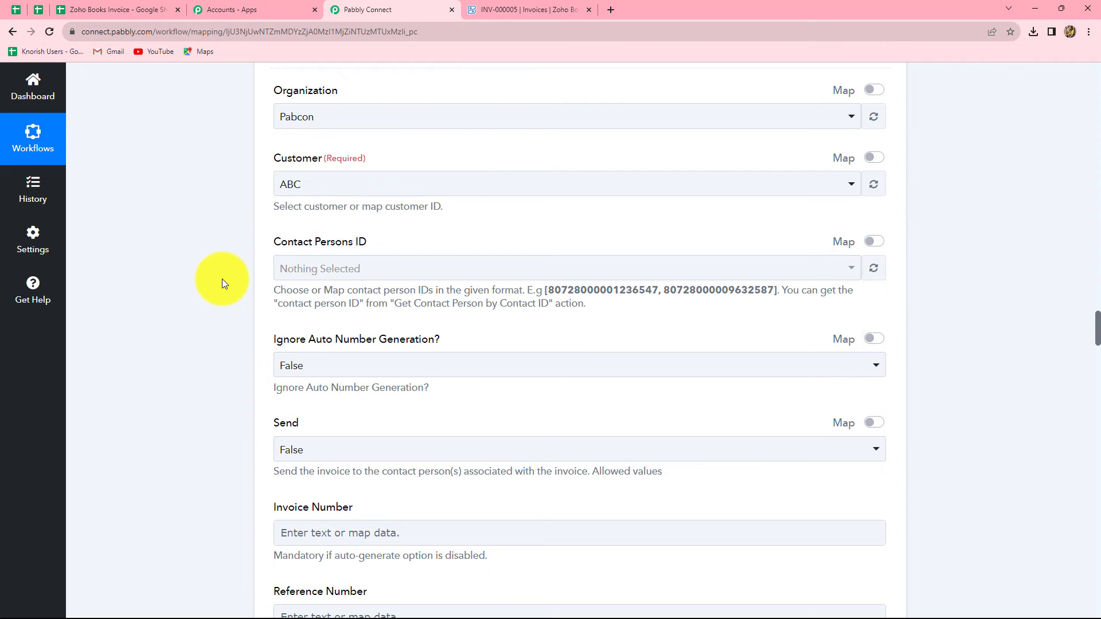
pyautogui.click(880, 162)
pyautogui.click(403, 182)
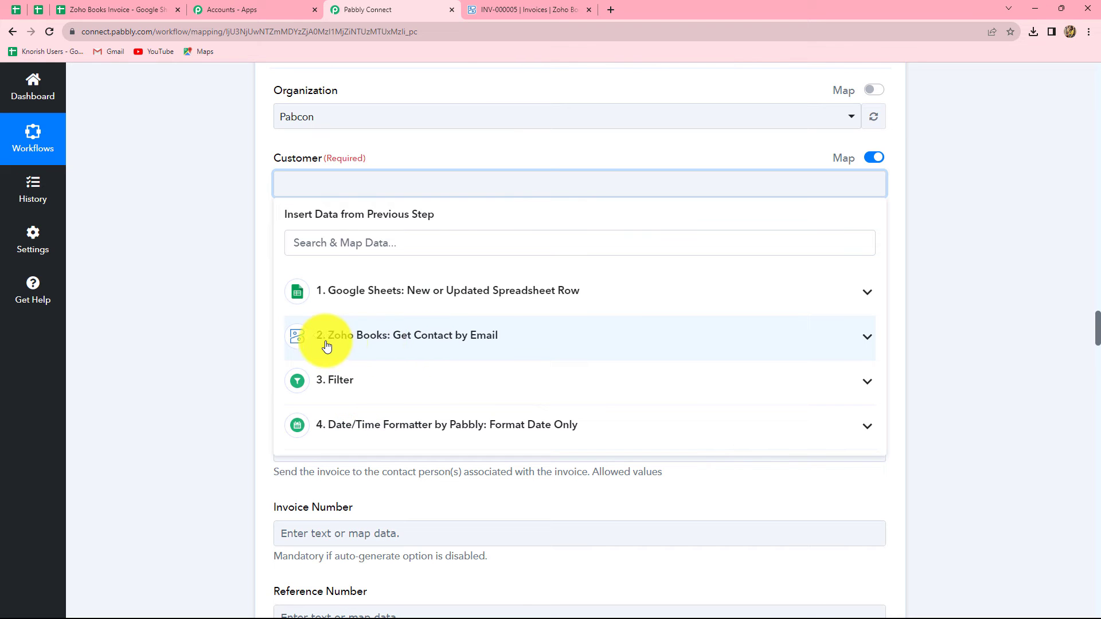
pyautogui.click(374, 342)
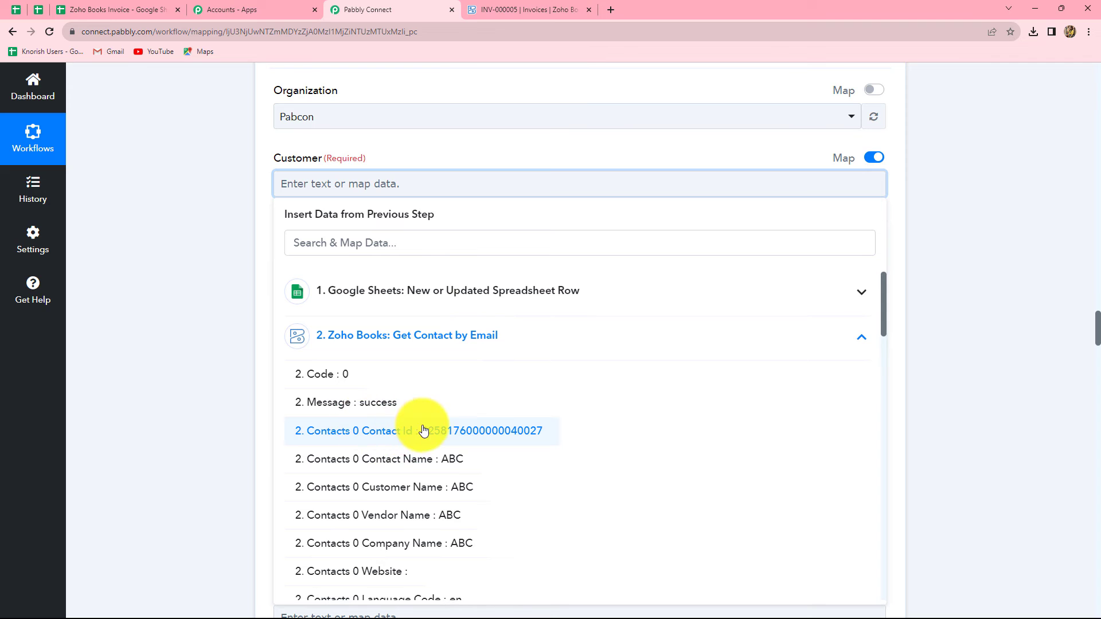
pyautogui.click(448, 434)
pyautogui.click(969, 301)
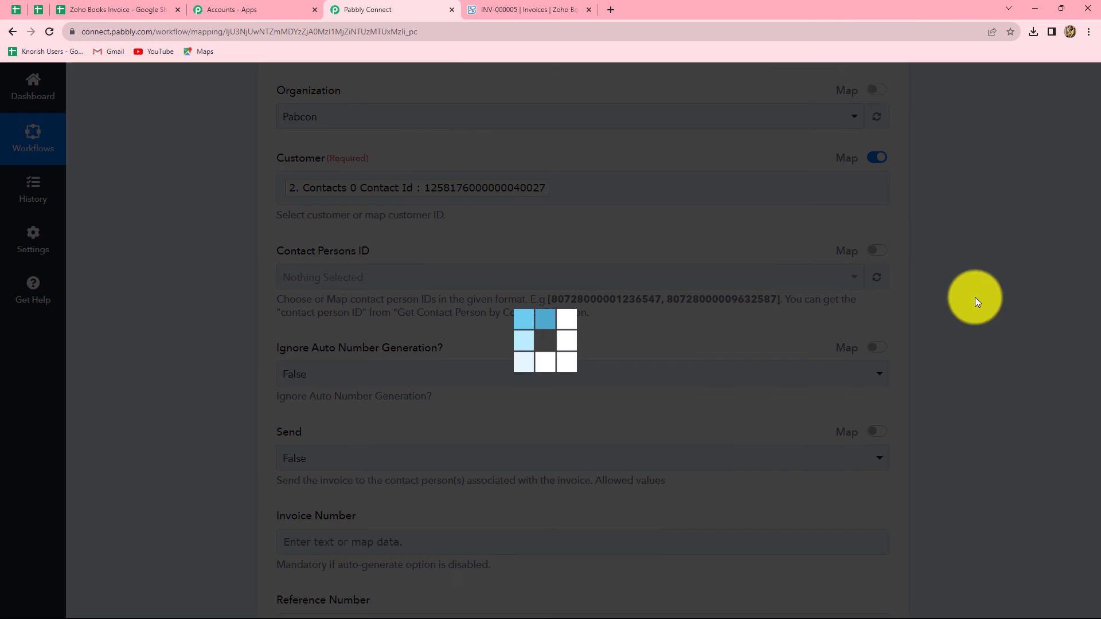
pyautogui.scroll(-3, 281, 170)
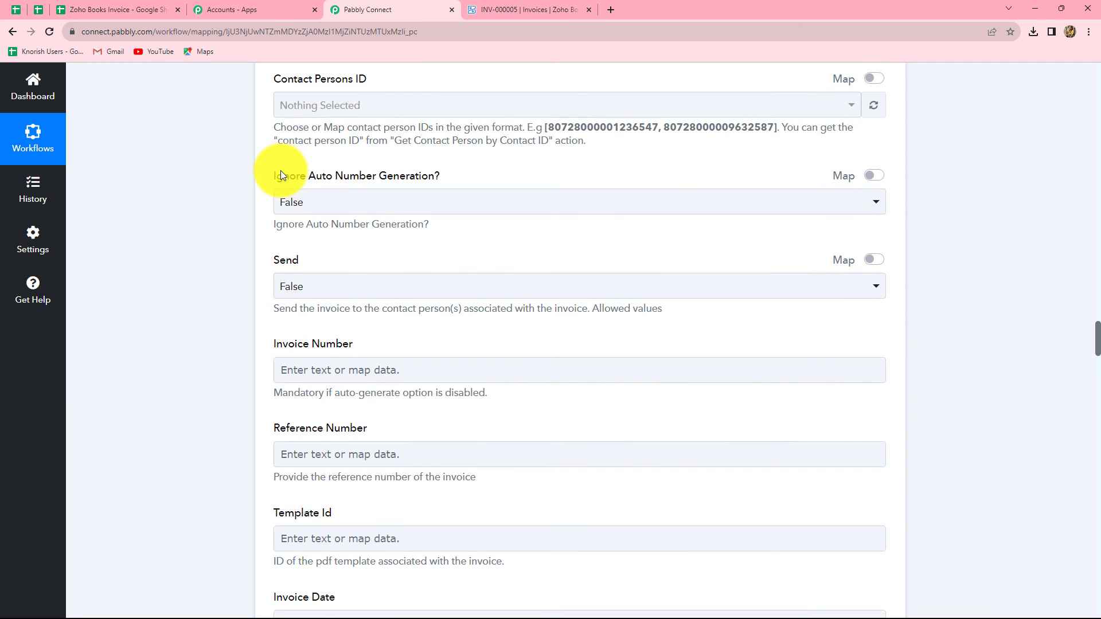
pyautogui.scroll(1, 281, 171)
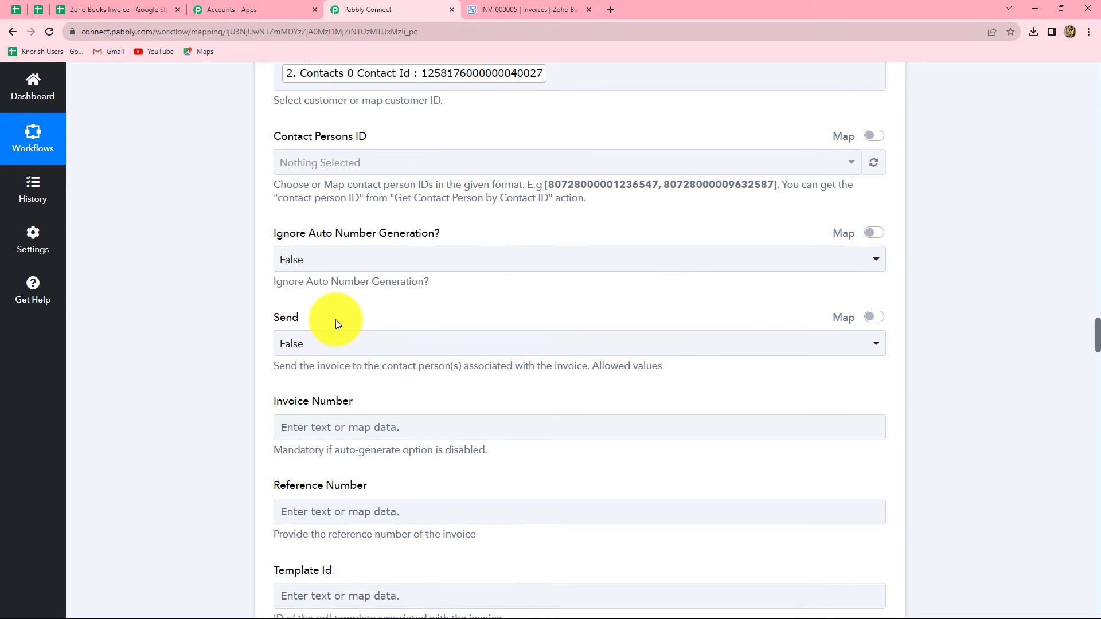
pyautogui.scroll(-5, 458, 358)
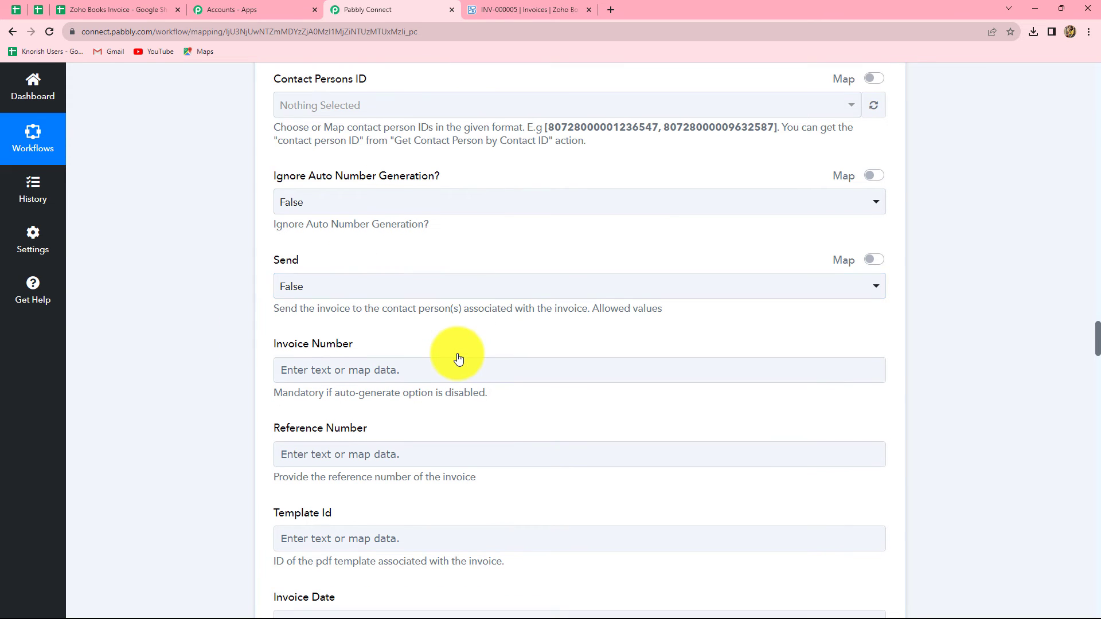
pyautogui.scroll(-4, 459, 358)
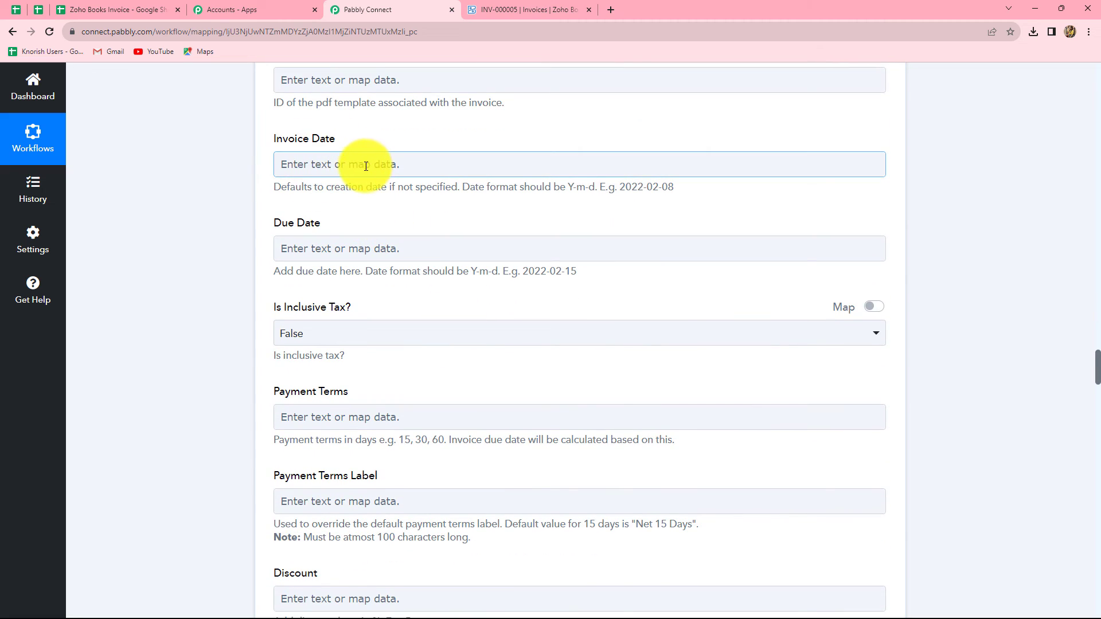
# Step: Map the date formatter's '4. Result' value into Invoice Date
pyautogui.click(367, 165)
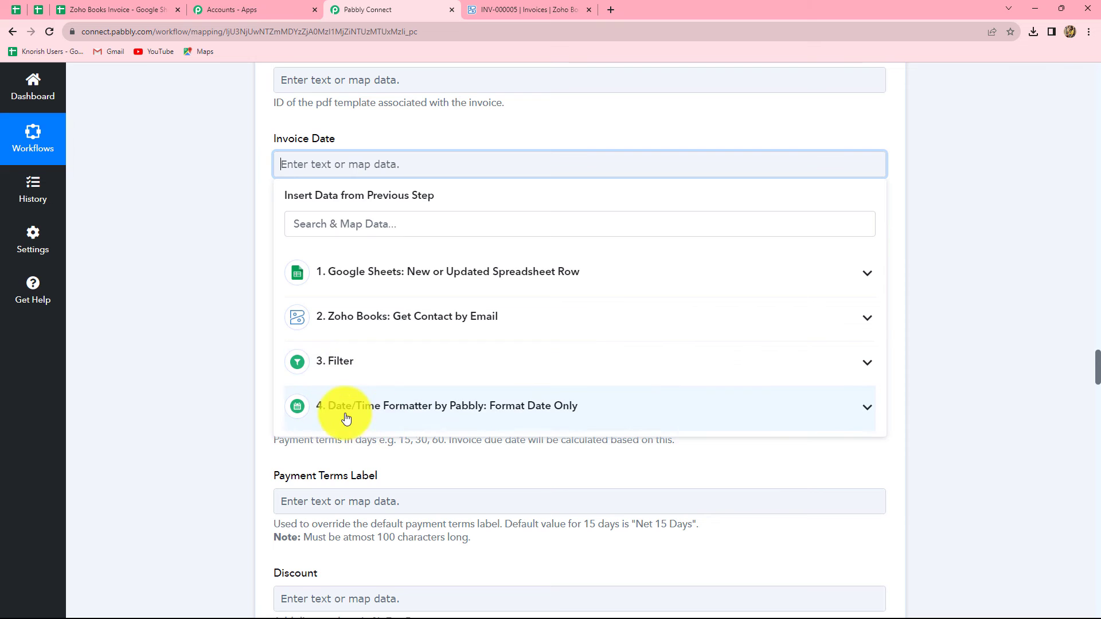
pyautogui.click(437, 408)
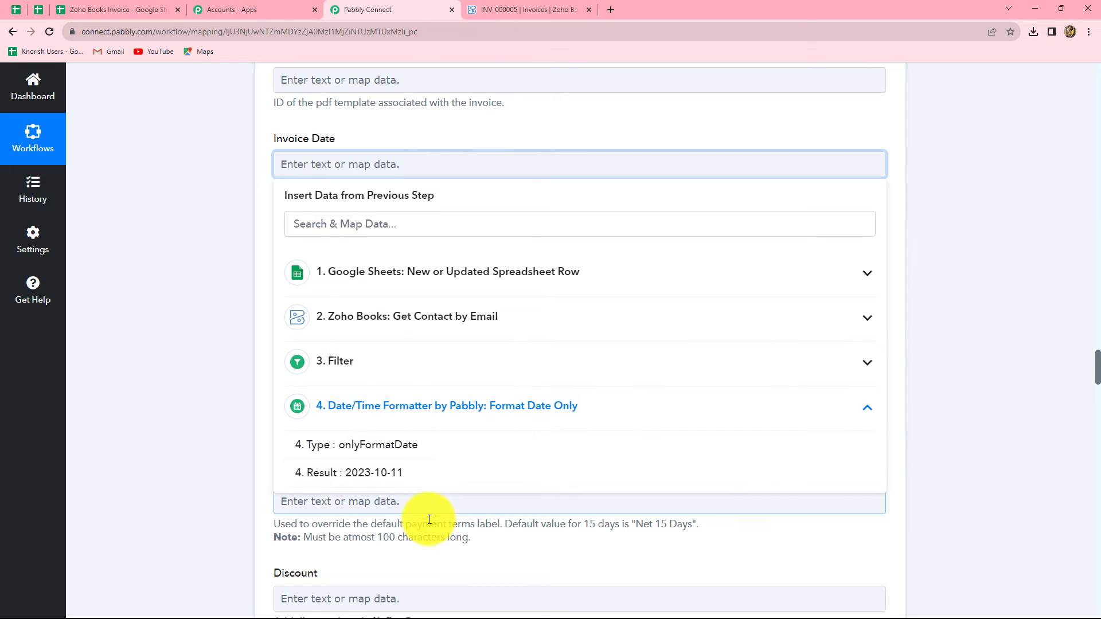
pyautogui.click(382, 475)
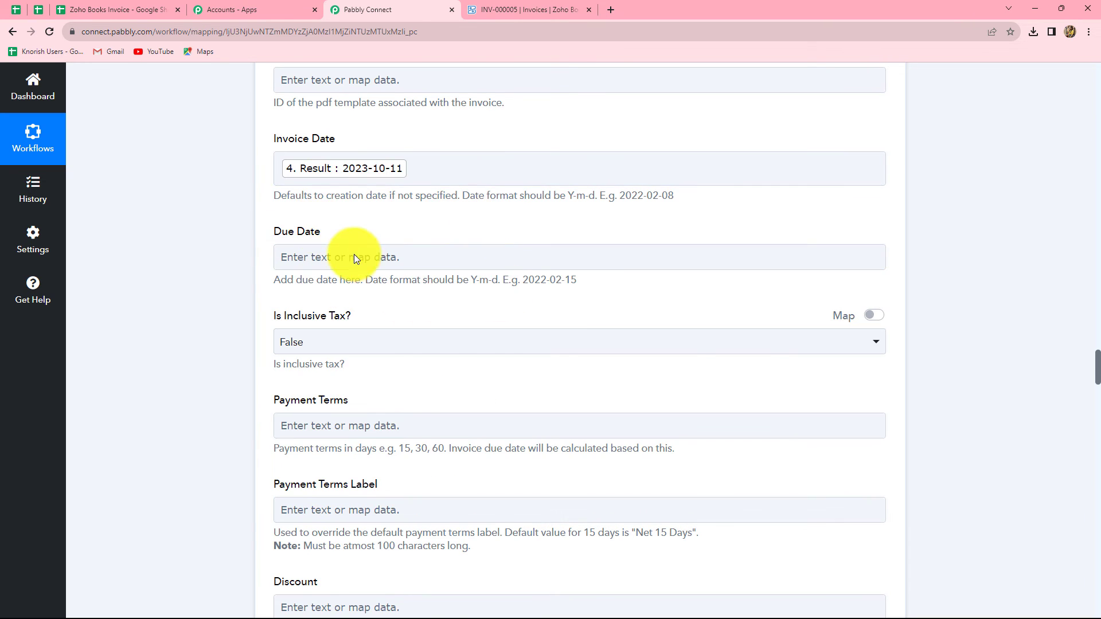
pyautogui.scroll(-2, 367, 229)
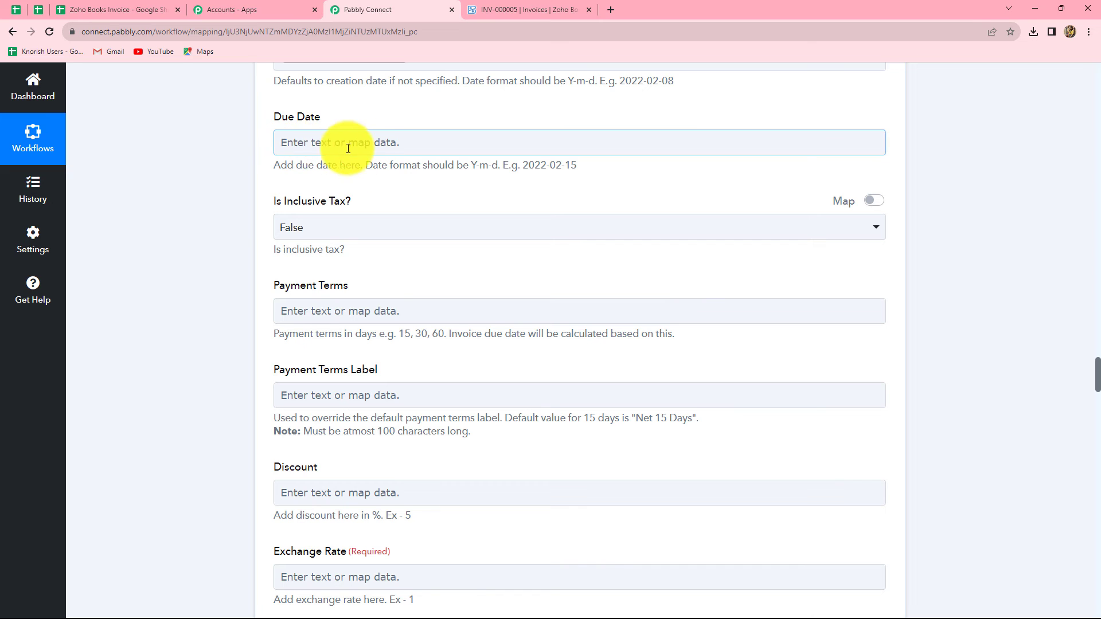
pyautogui.click(362, 310)
pyautogui.scroll(-2, 362, 312)
pyautogui.scroll(-5, 362, 311)
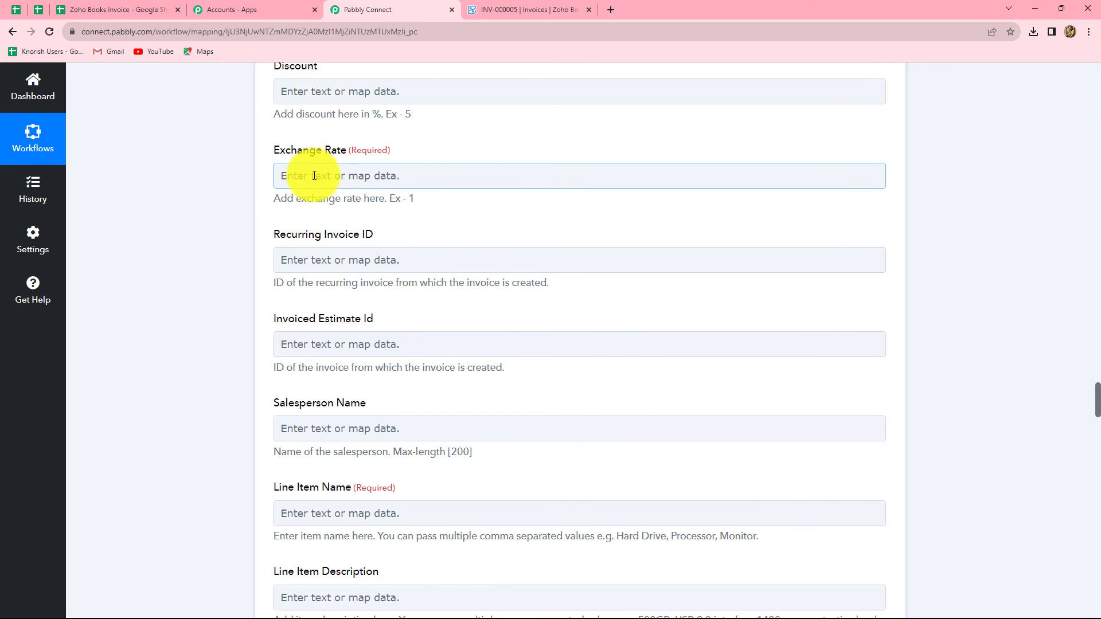
# Step: Enter 1 as the invoice's Exchange Rate
pyautogui.click(329, 171)
pyautogui.write('1')
pyautogui.click(972, 248)
pyautogui.scroll(-4, 508, 278)
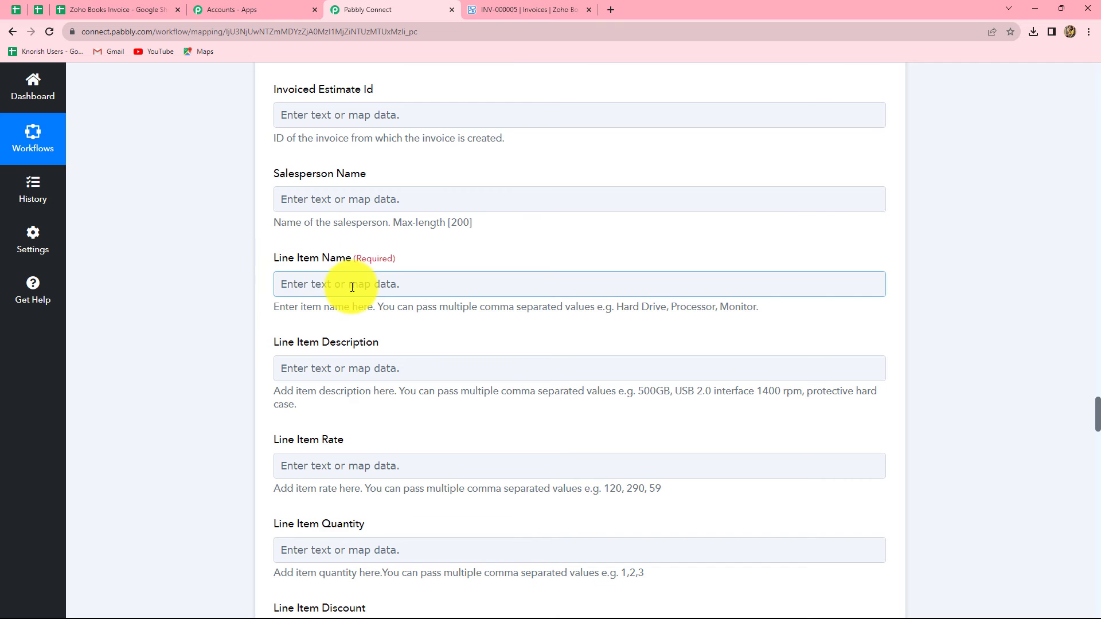
pyautogui.scroll(-2, 315, 258)
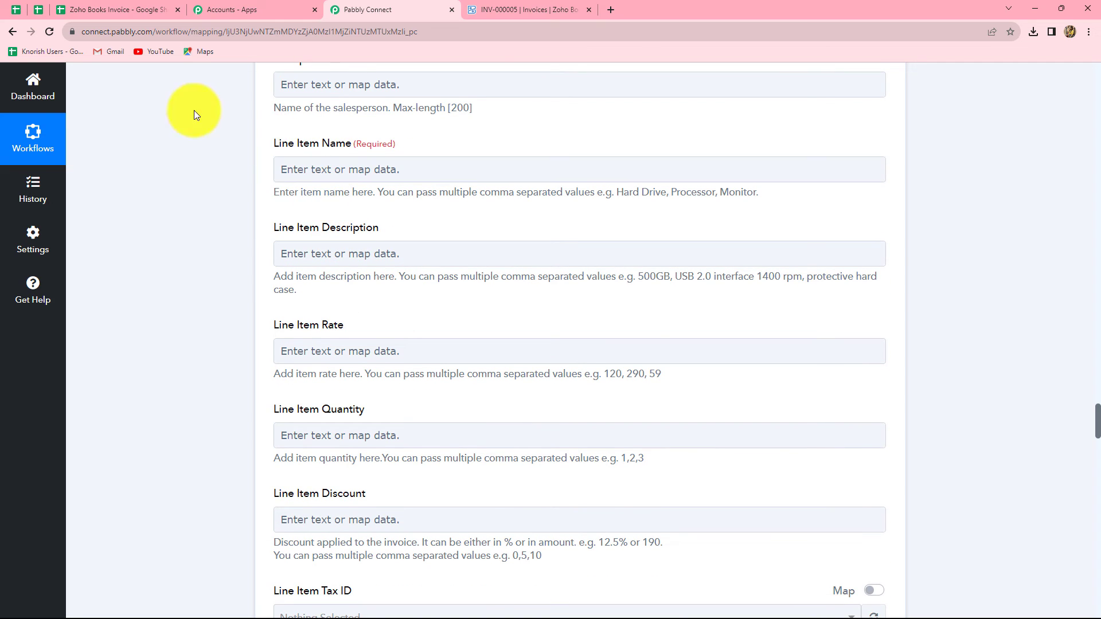
# Step: Map the sheet's Item Name into Line Item Name
pyautogui.click(333, 168)
pyautogui.scroll(-2, 405, 430)
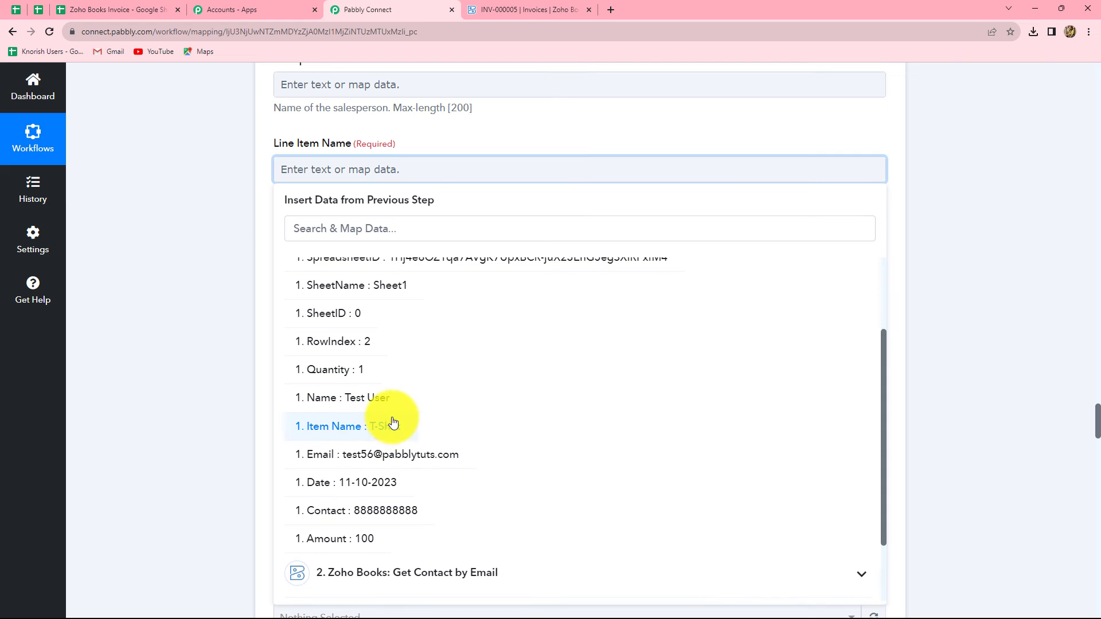
pyautogui.click(399, 429)
pyautogui.click(417, 246)
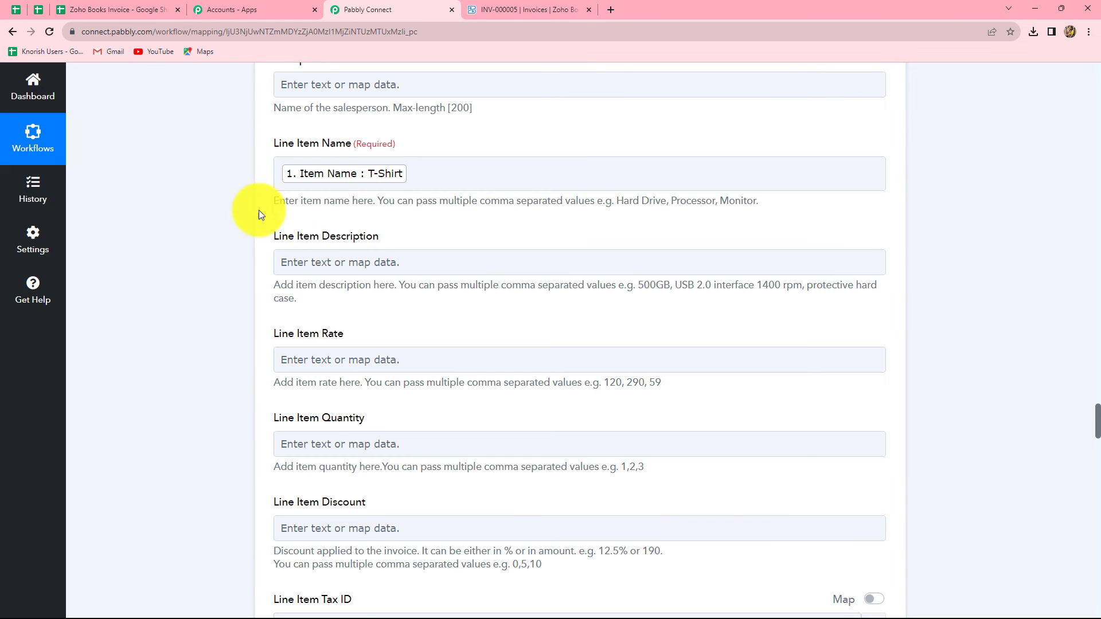
pyautogui.scroll(-2, 300, 258)
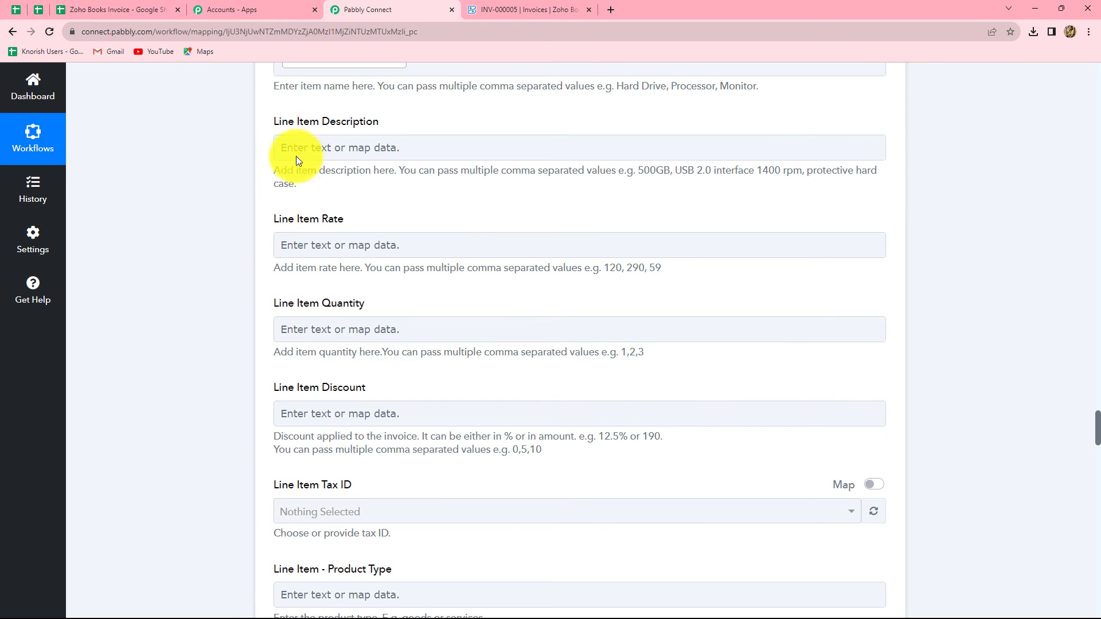
pyautogui.click(295, 153)
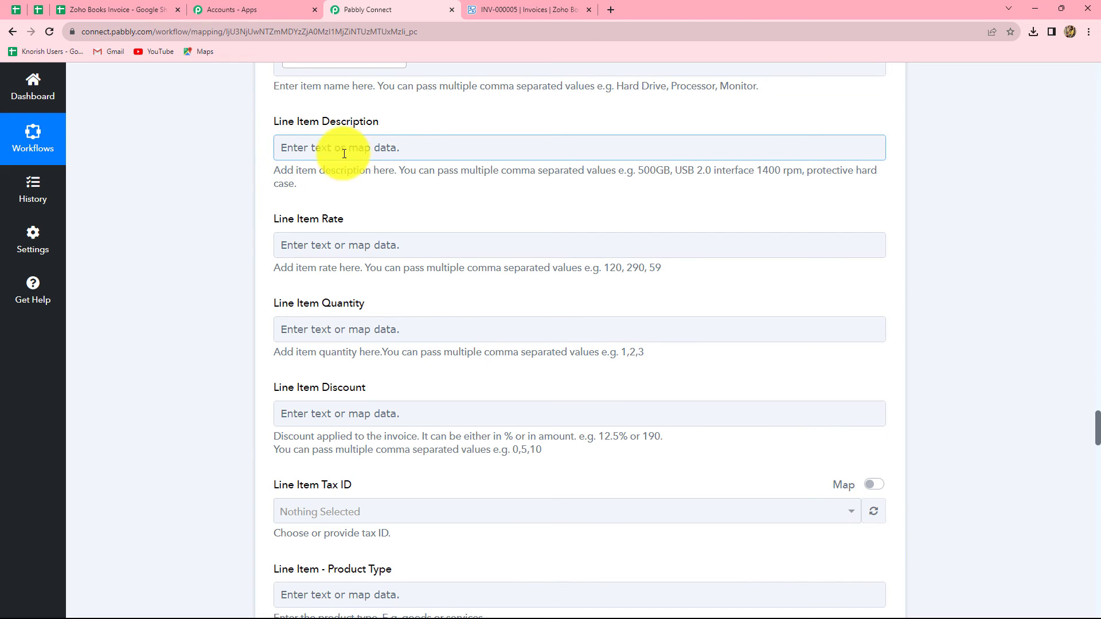
# Step: Map the sheet's Amount (100) into Line Item Rate
pyautogui.click(393, 241)
pyautogui.scroll(-2, 392, 241)
pyautogui.click(310, 126)
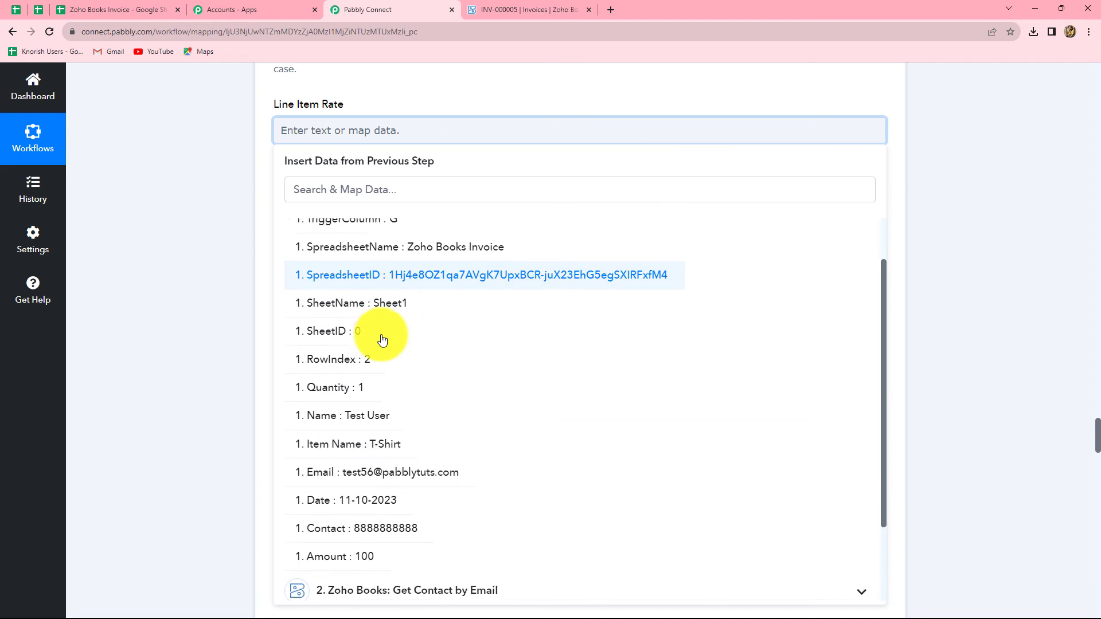
pyautogui.scroll(-1, 382, 337)
pyautogui.click(365, 504)
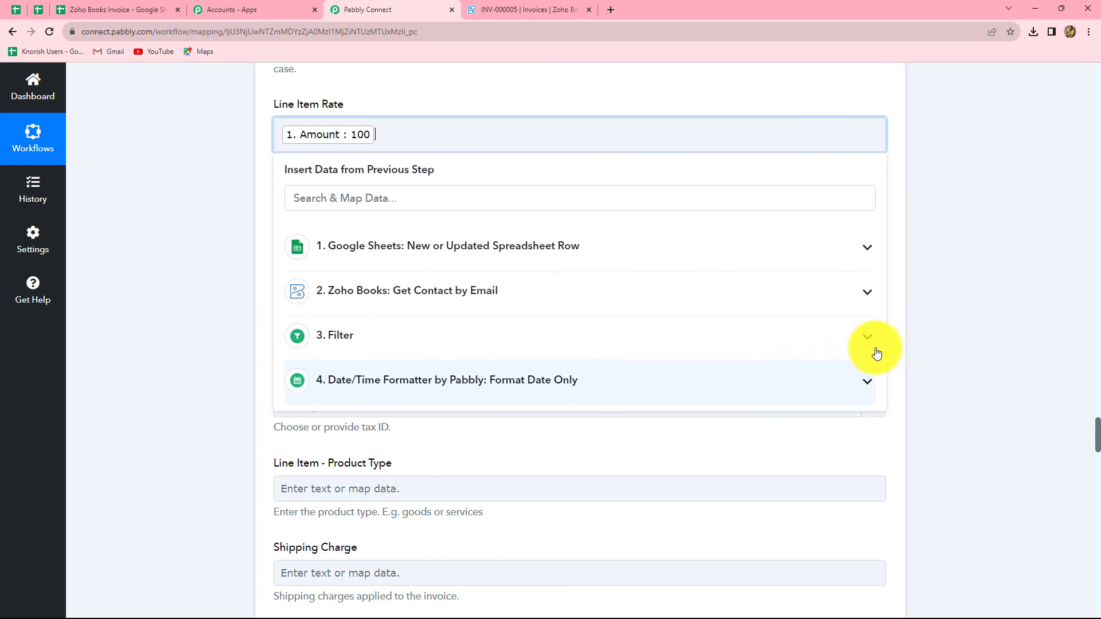
pyautogui.click(961, 321)
pyautogui.scroll(-2, 410, 105)
# Step: Map the sheet's Quantity (1) into Line Item Quantity
pyautogui.click(410, 105)
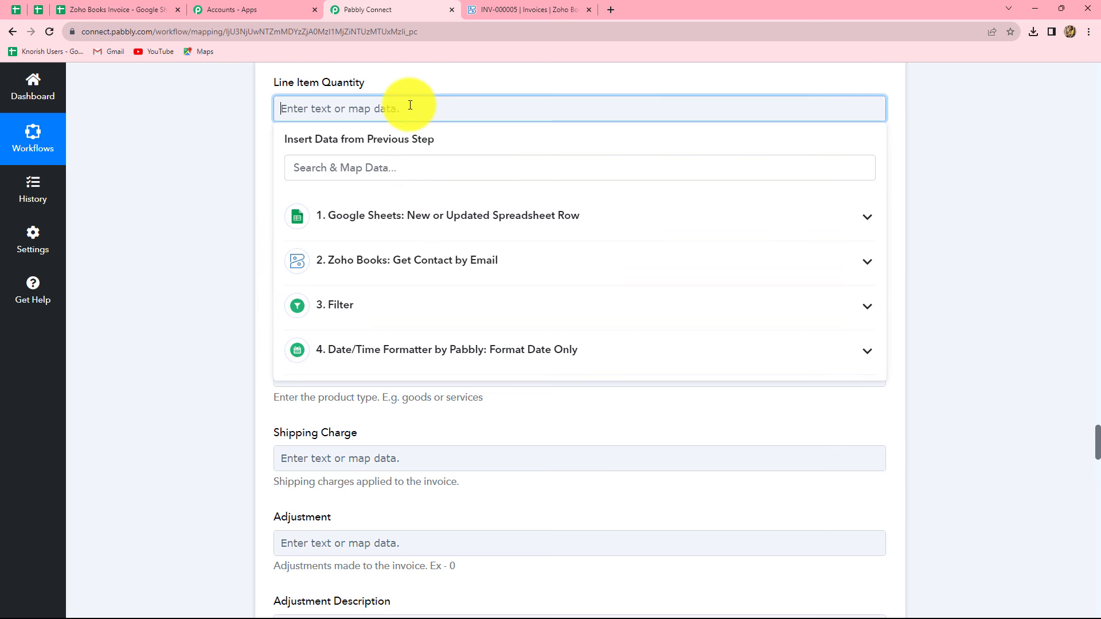
pyautogui.click(395, 218)
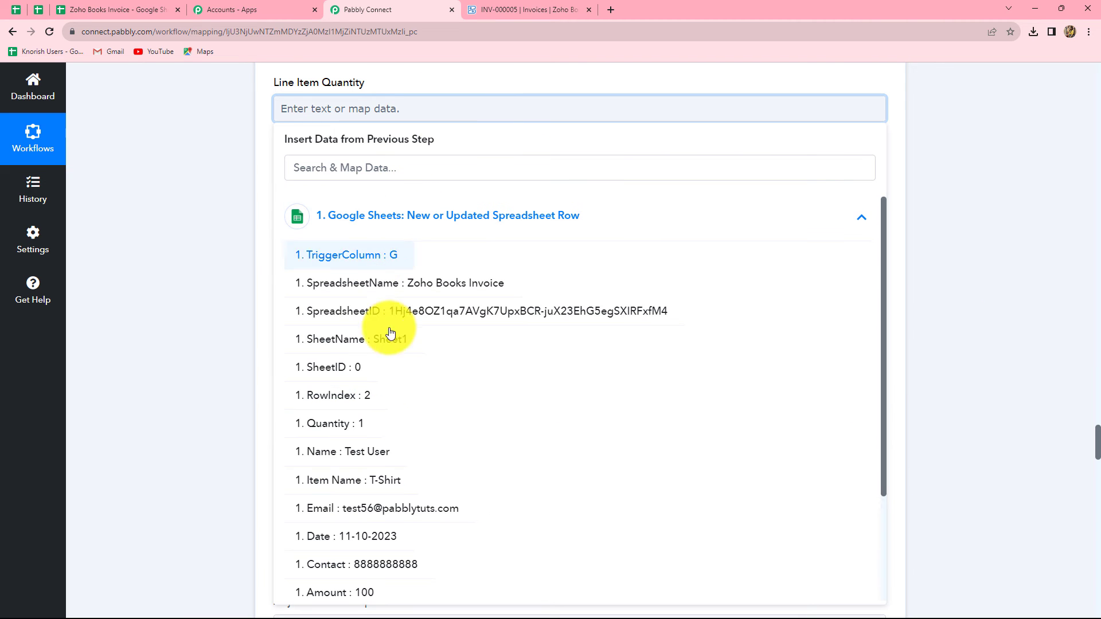
pyautogui.click(378, 425)
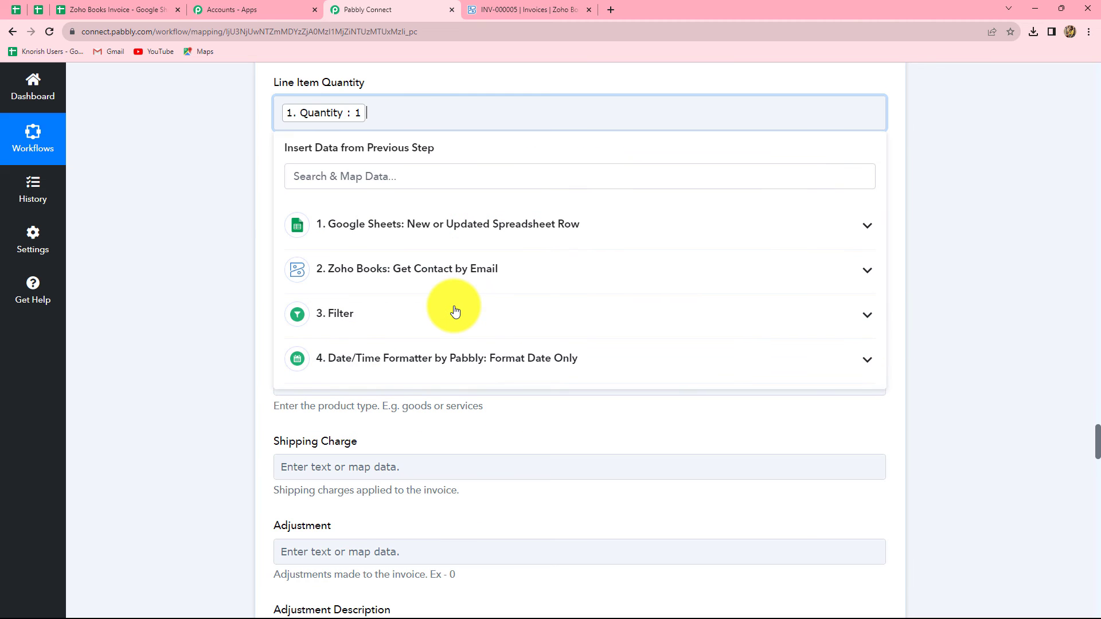
pyautogui.scroll(-7, 454, 312)
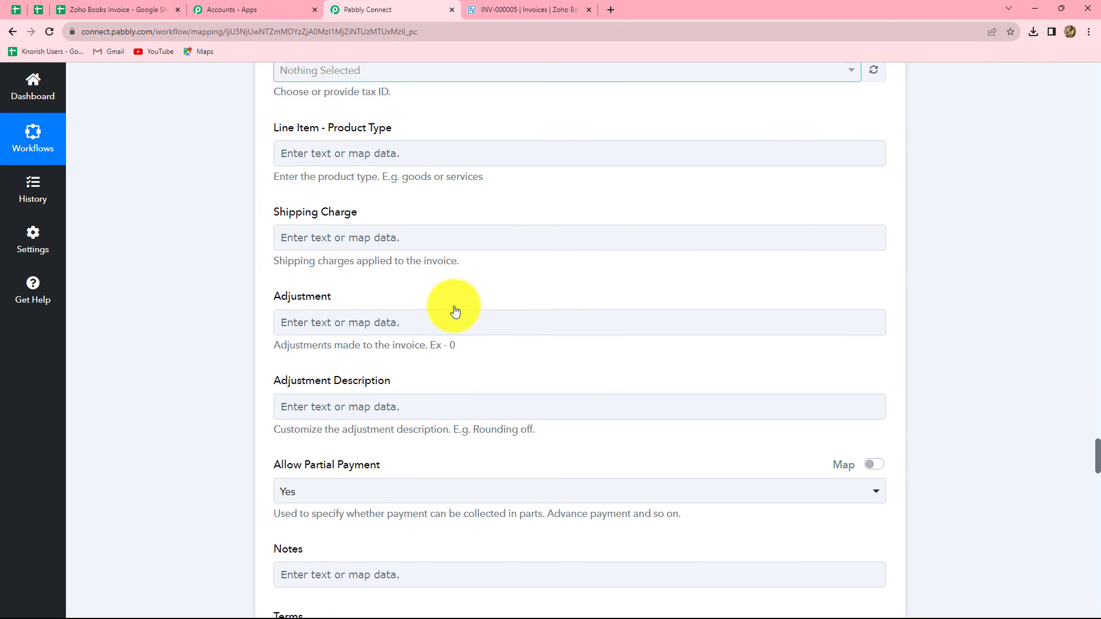
pyautogui.scroll(-12, 455, 312)
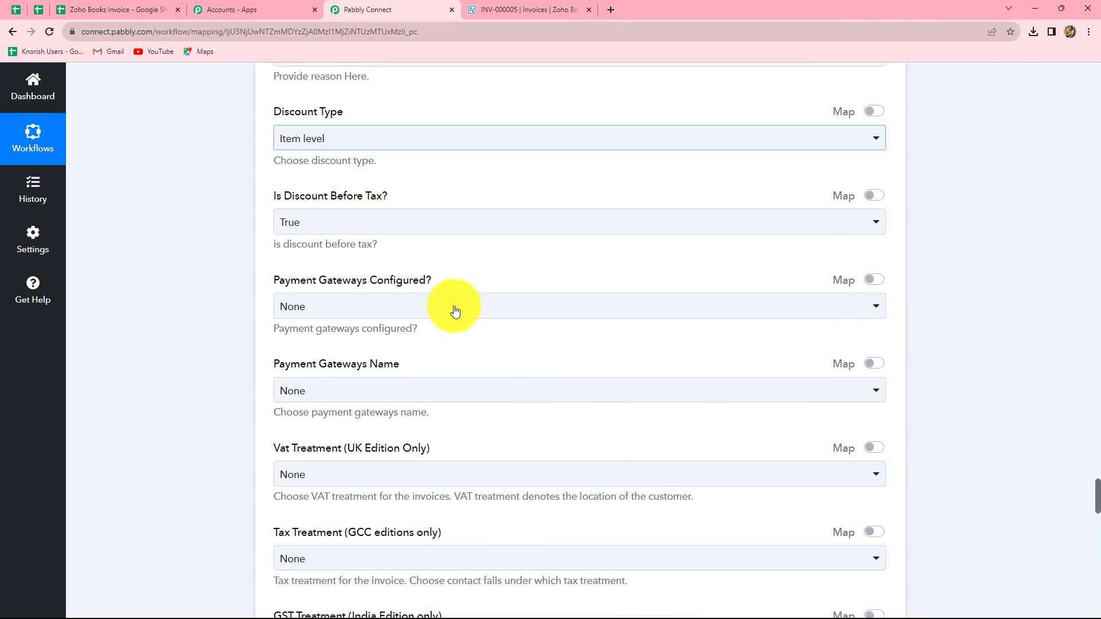
pyautogui.scroll(-20, 455, 311)
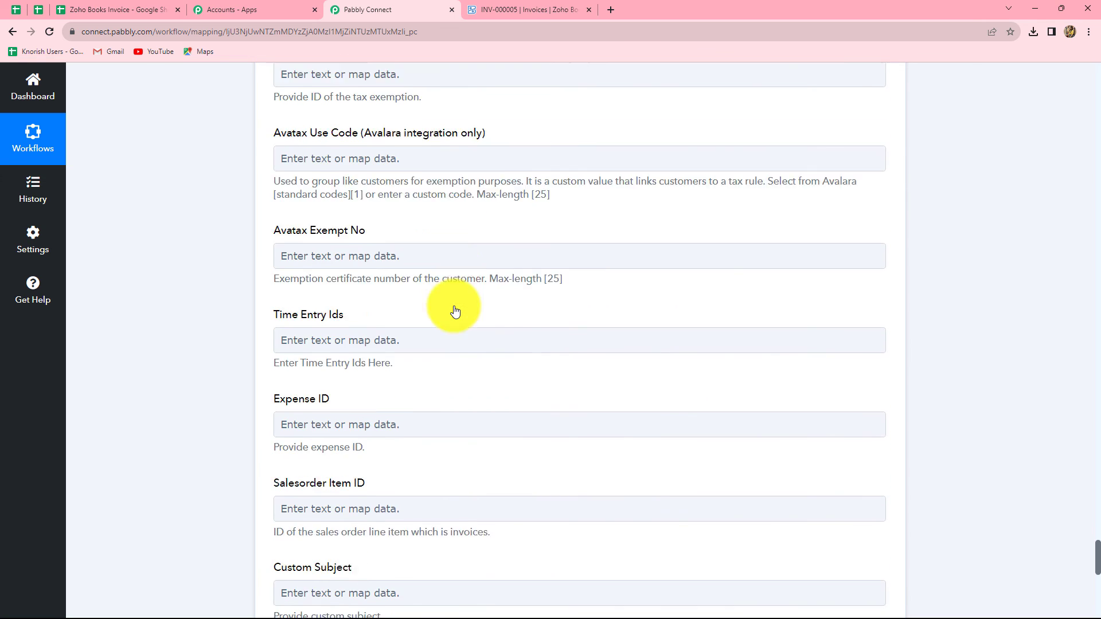
pyautogui.scroll(-3, 454, 312)
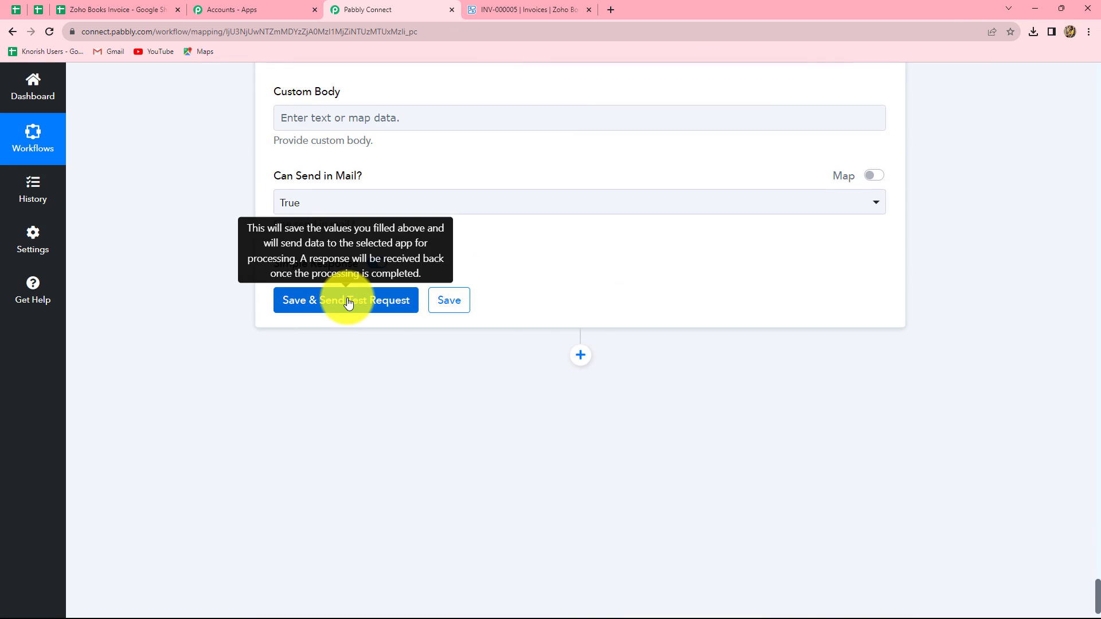
# Step: Save and test the invoice step, confirming 'The invoice has been created.' for INV-000006
pyautogui.click(349, 301)
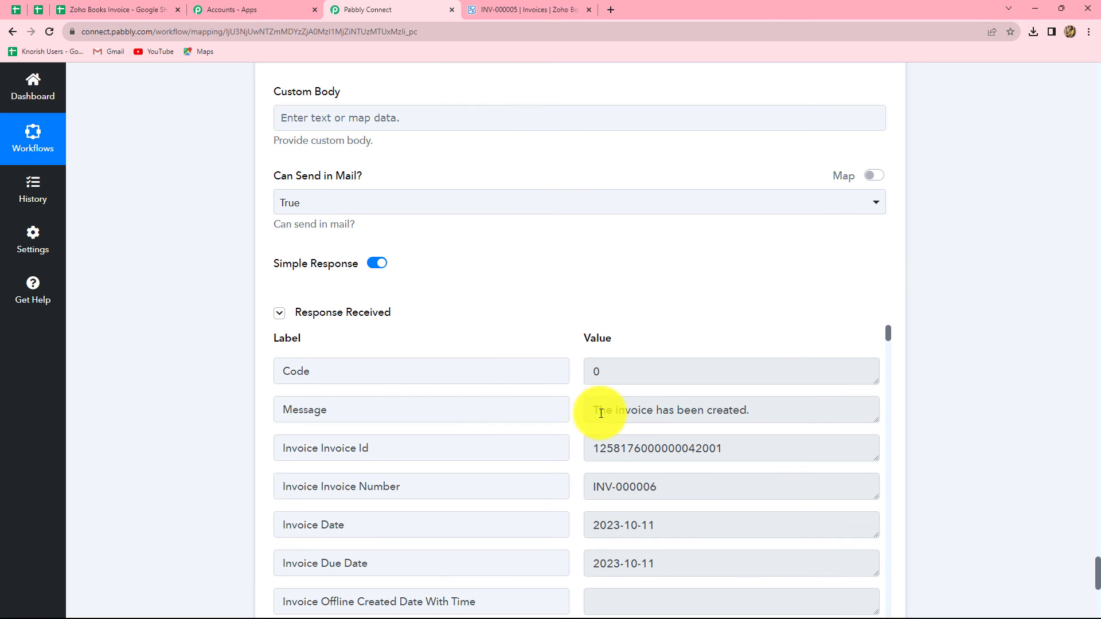
pyautogui.moveTo(600, 412); pyautogui.dragTo(774, 415)
pyautogui.moveTo(744, 452); pyautogui.dragTo(590, 456)
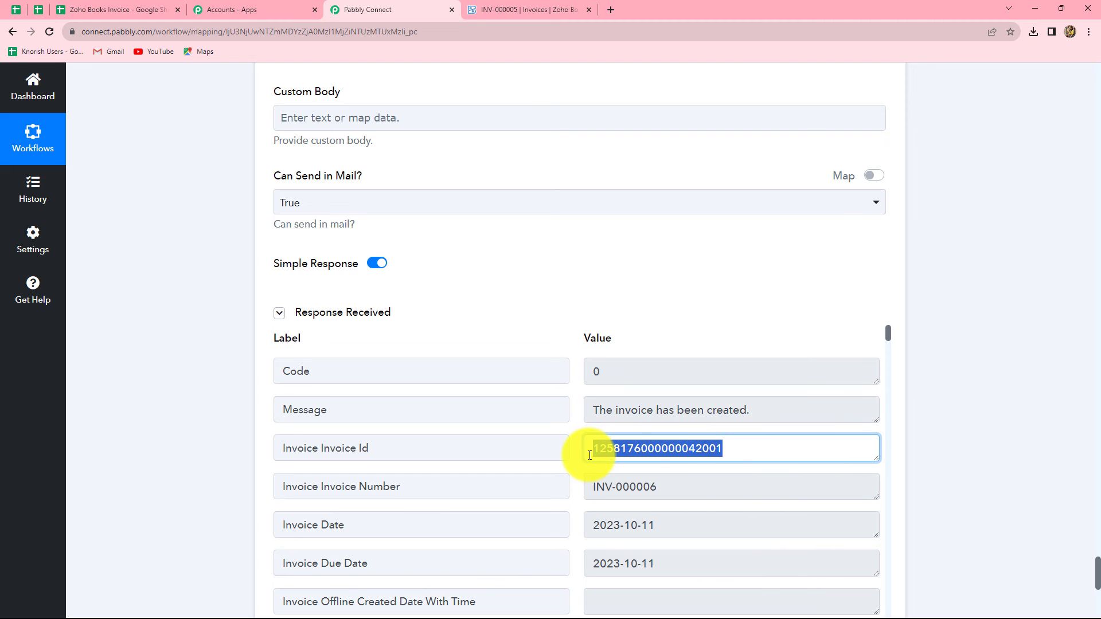
# Step: Reload the Zoho Books invoice list and open ABC's draft invoice INV-000006
pyautogui.click(529, 10)
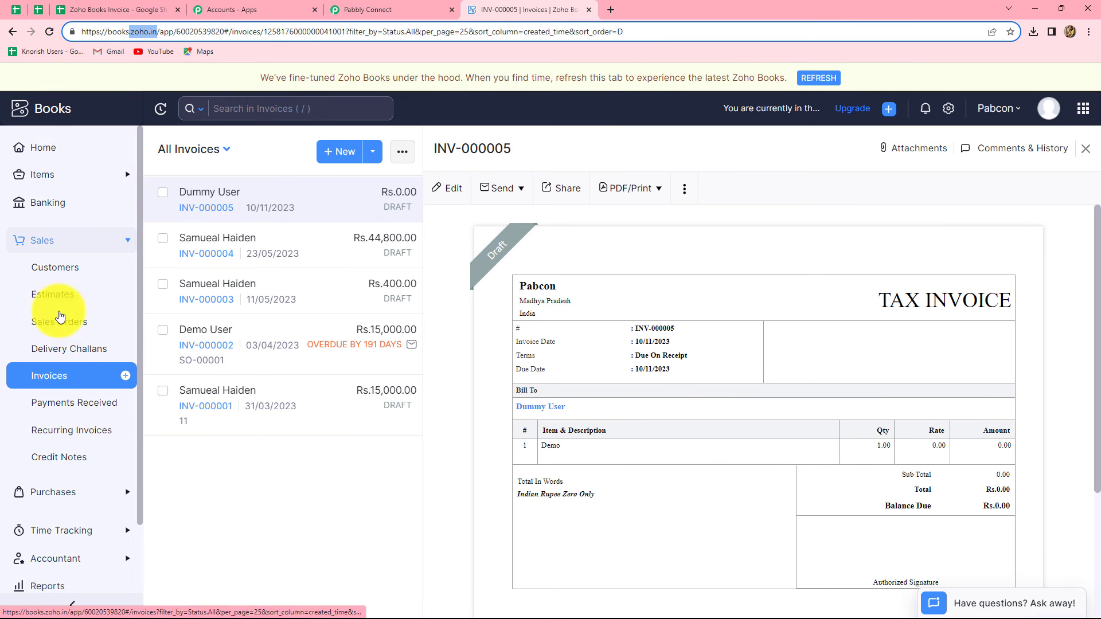
pyautogui.click(50, 32)
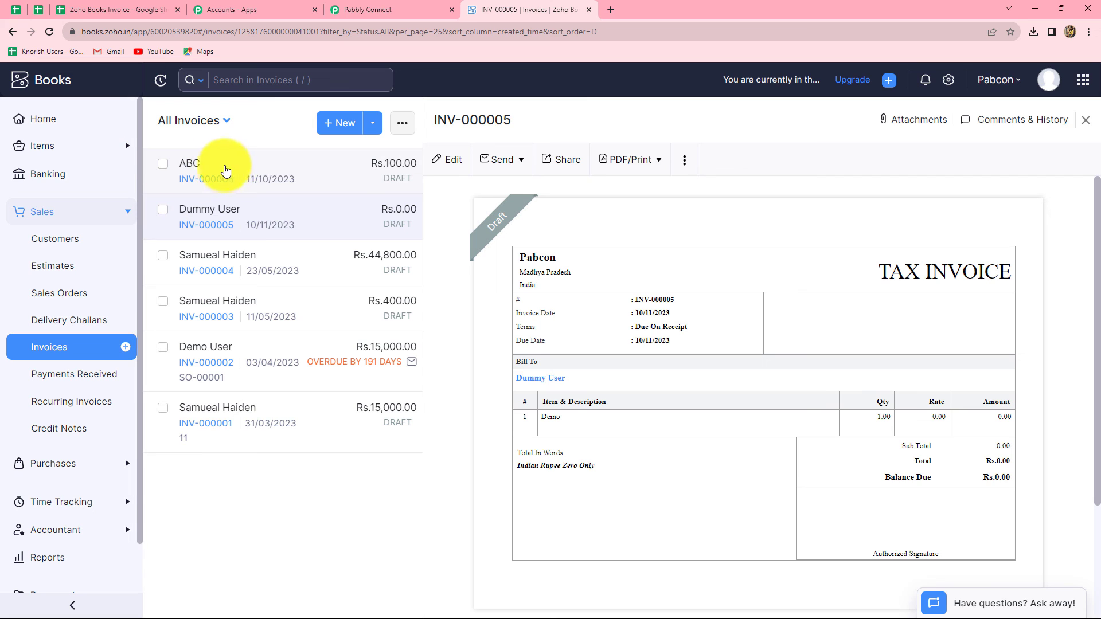
pyautogui.click(233, 163)
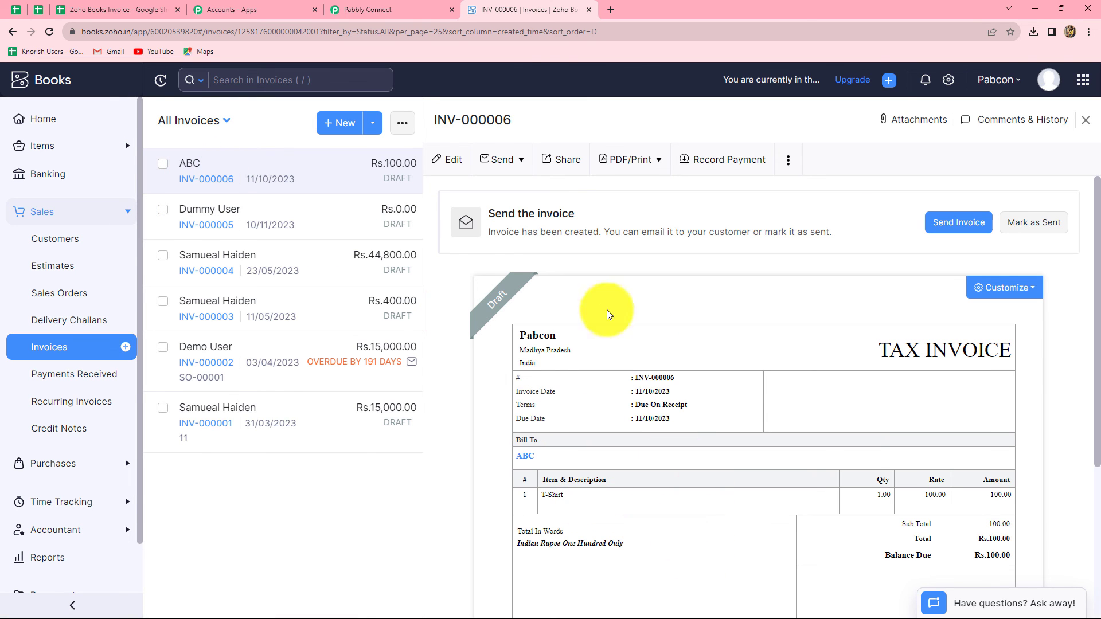
pyautogui.scroll(-3, 668, 501)
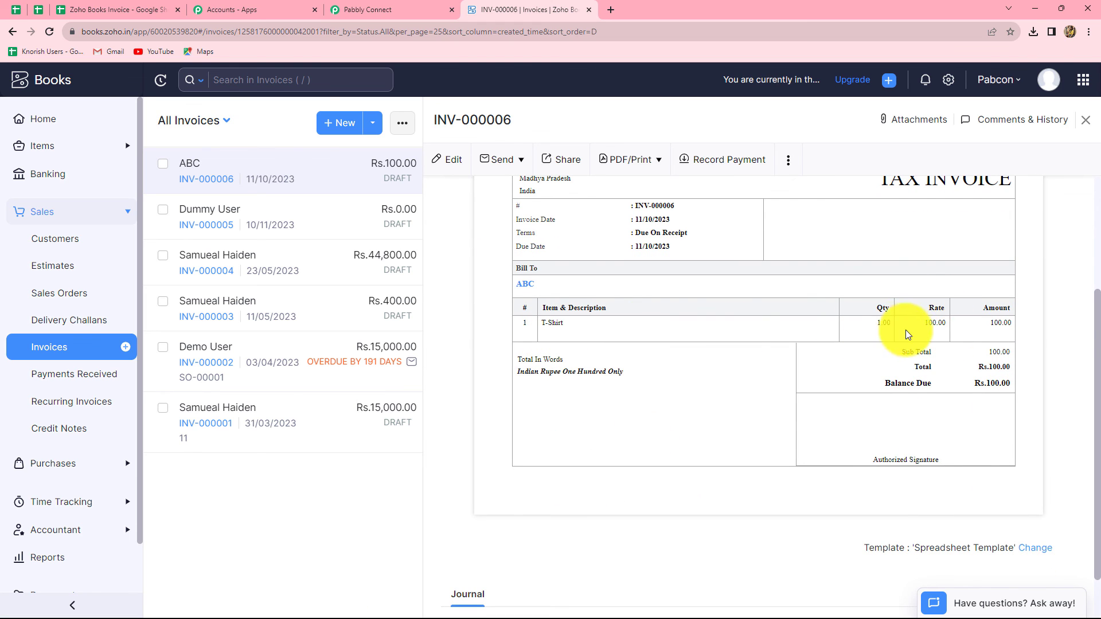
pyautogui.scroll(3, 929, 329)
pyautogui.scroll(-2, 830, 466)
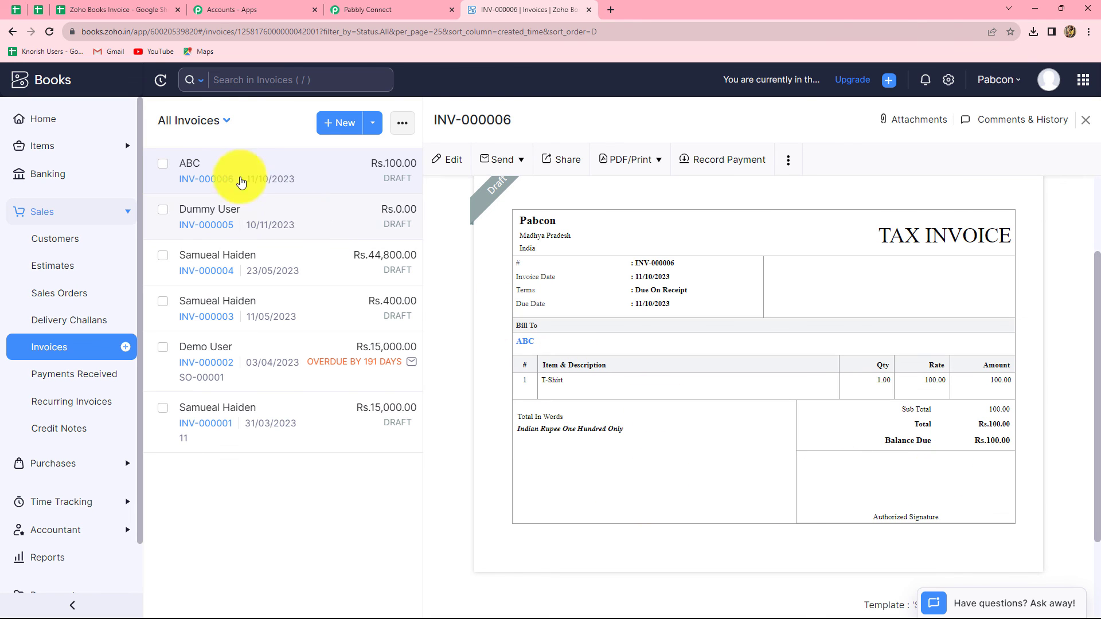
# Step: Run Extensions > Pabbly Connect Webhooks > Send On Event in the sheet, then return to Pabbly Connect
pyautogui.click(98, 11)
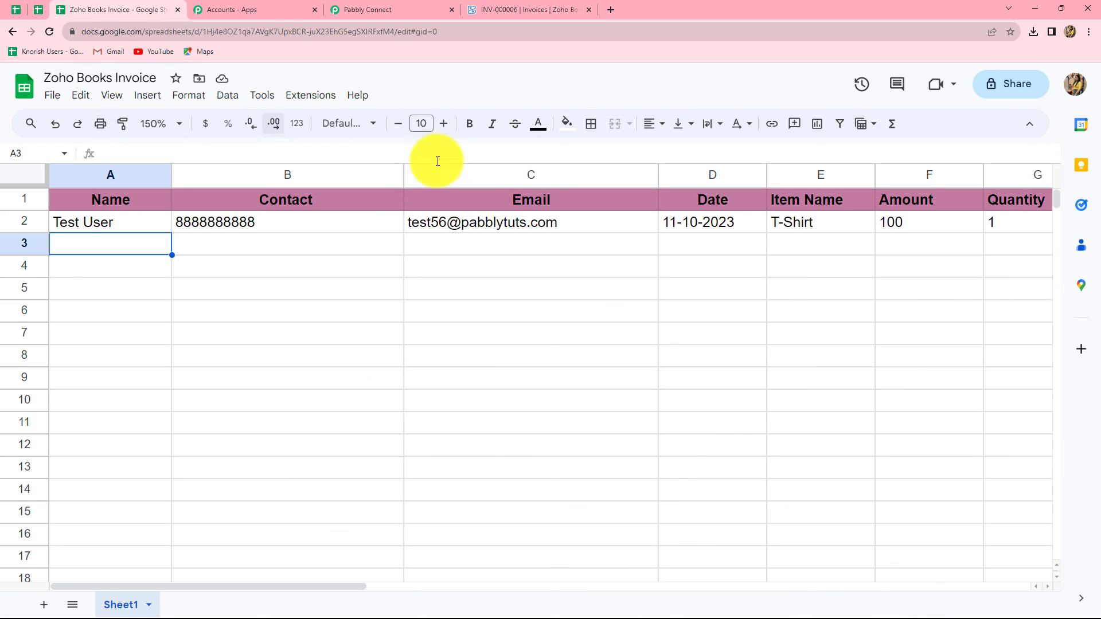
pyautogui.click(312, 96)
pyautogui.moveTo(352, 239)
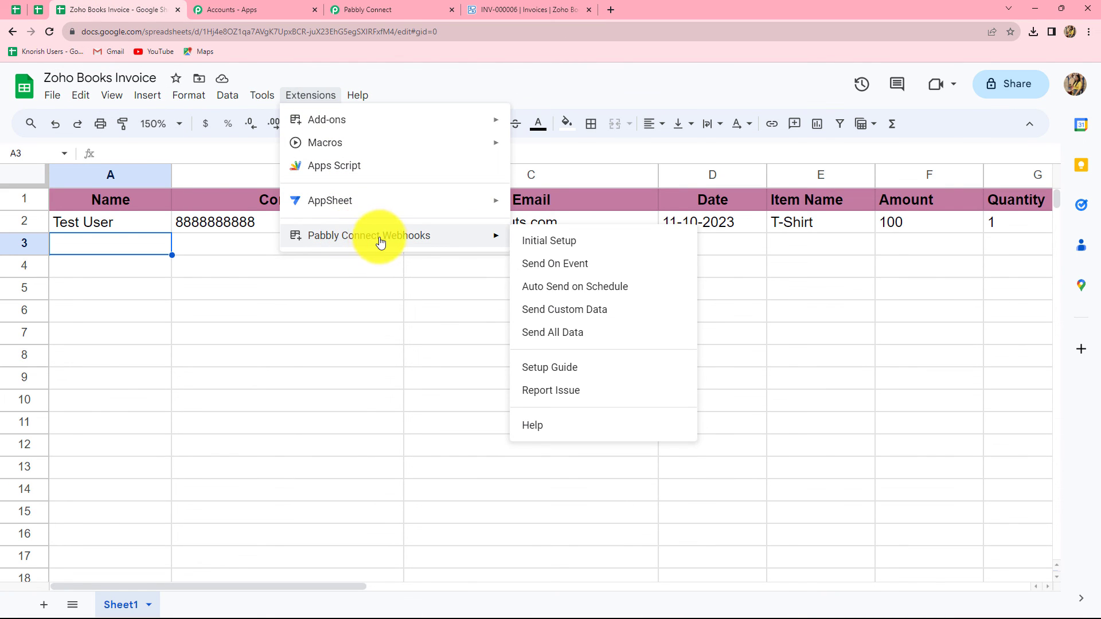
pyautogui.click(559, 268)
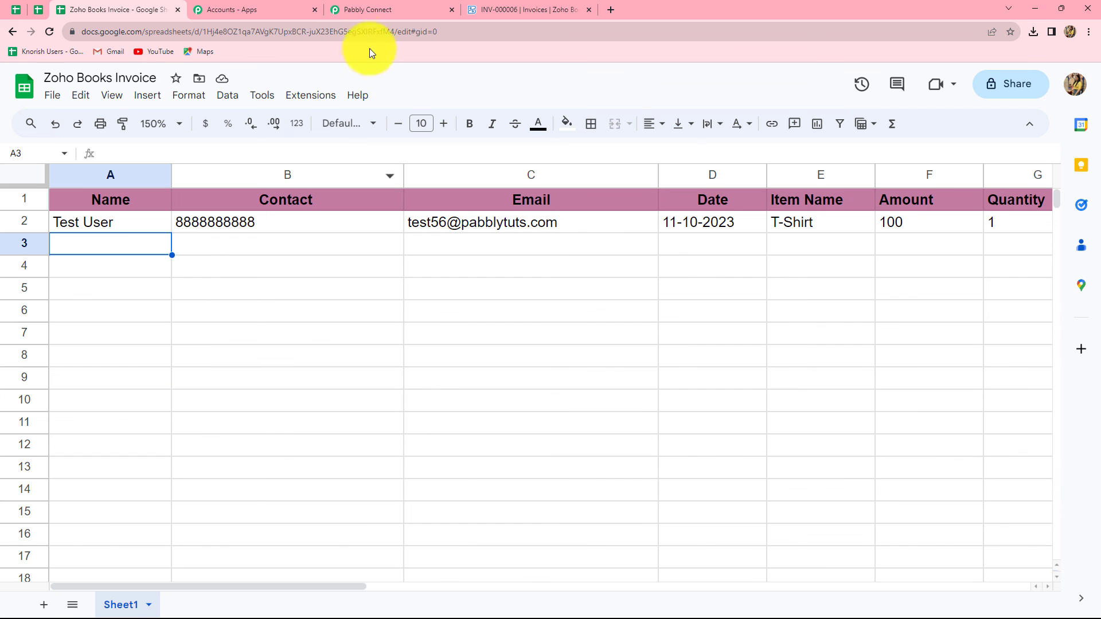
pyautogui.click(370, 8)
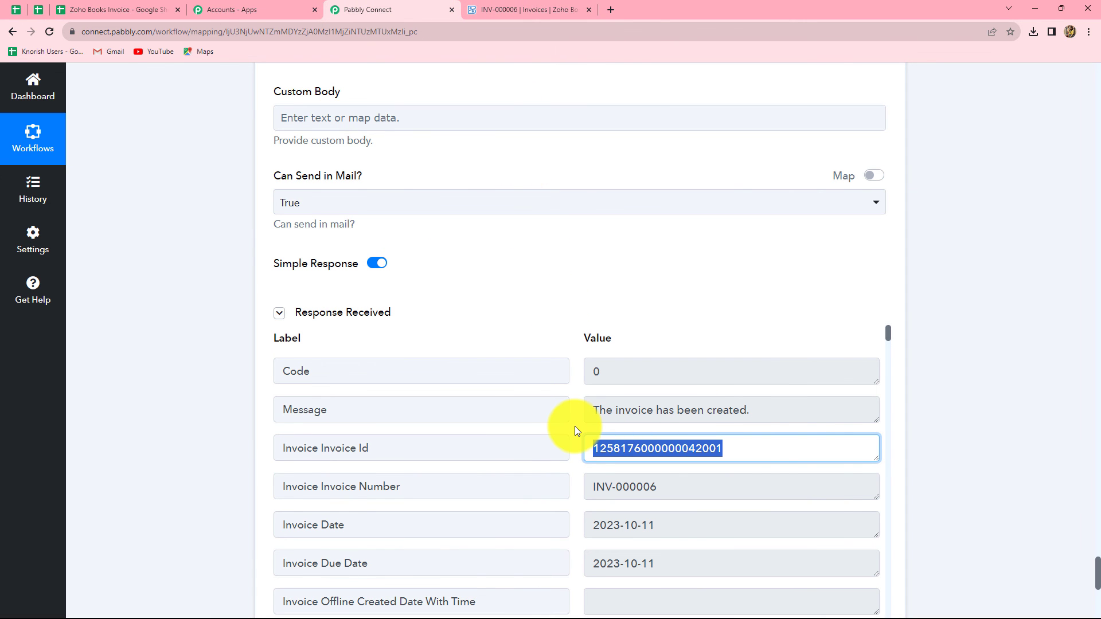
pyautogui.scroll(15, 574, 425)
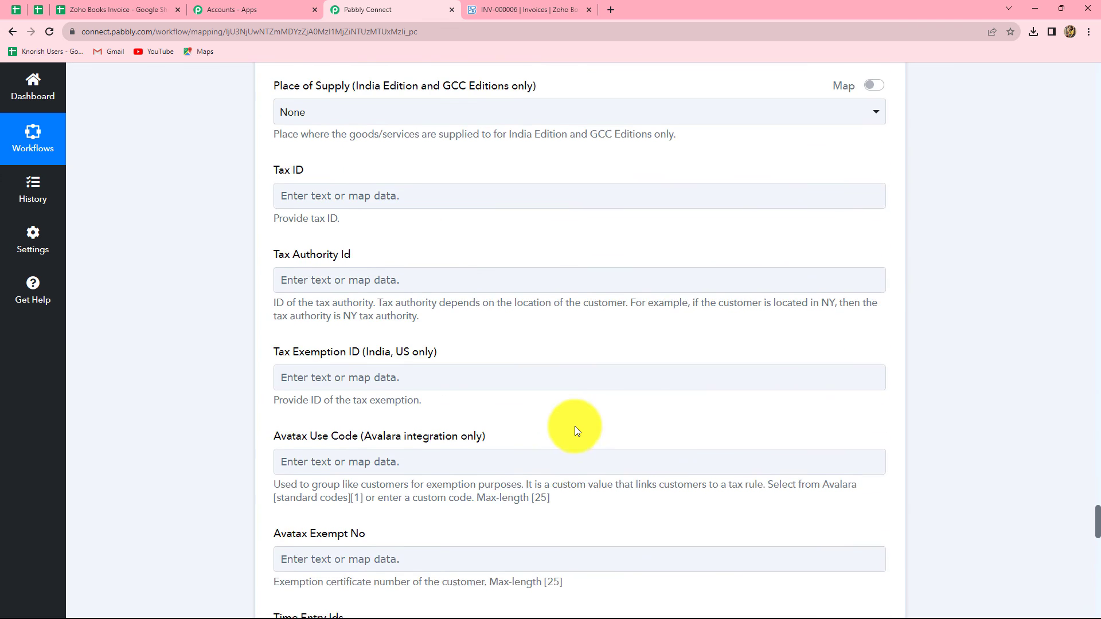
pyautogui.scroll(13, 574, 425)
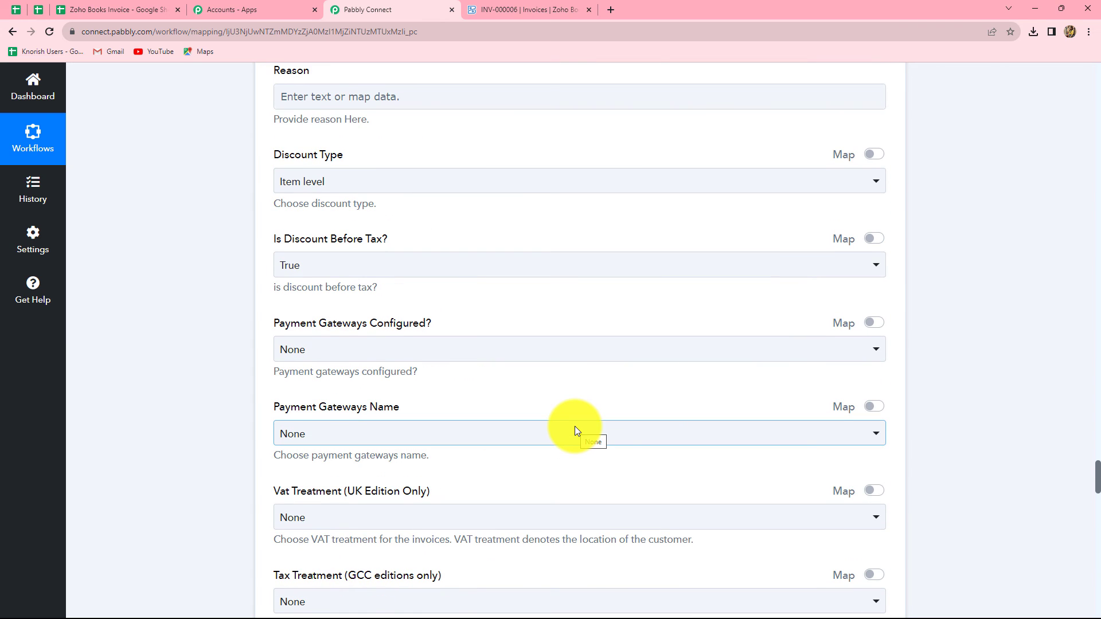